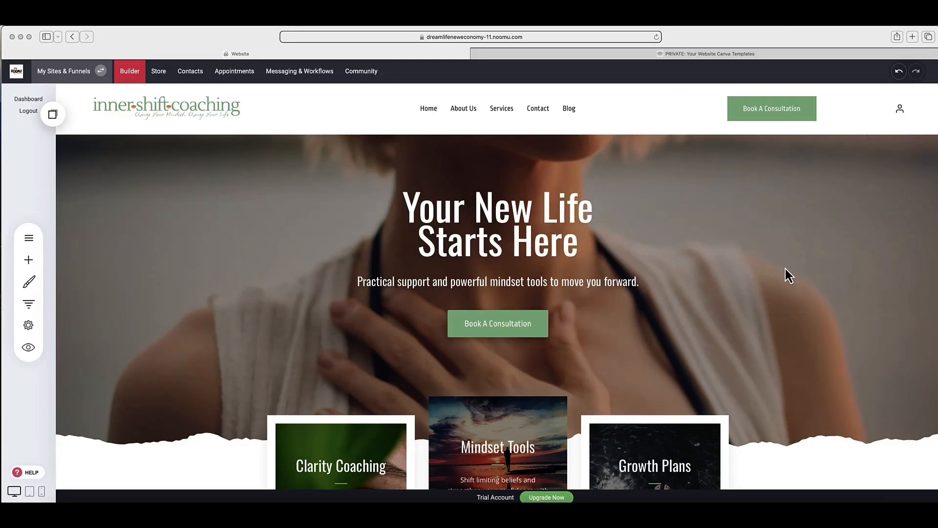
Step: Look over the home page and preview the site in a separate browser tab
scroll(845, 248, "down", 2)
scroll(843, 243, "up", 2)
scroll(760, 112, "down", 5)
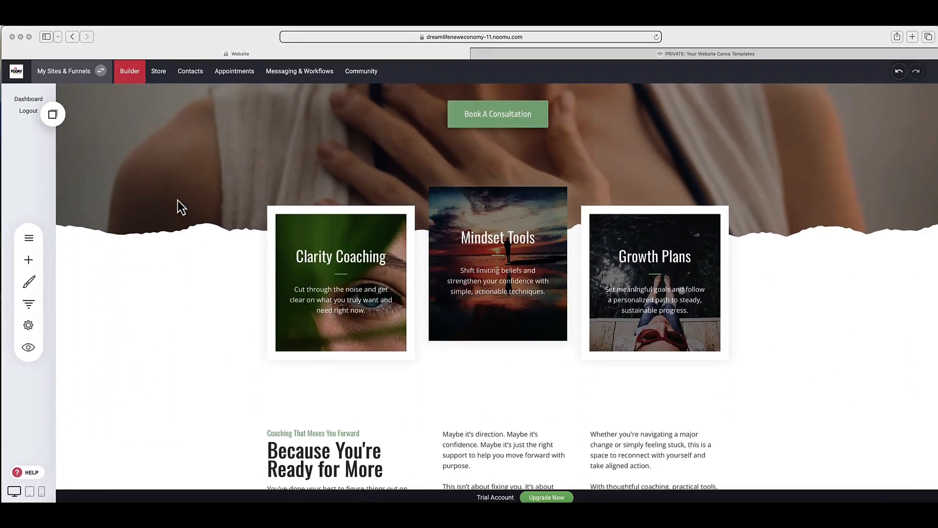
scroll(287, 204, "up", 6)
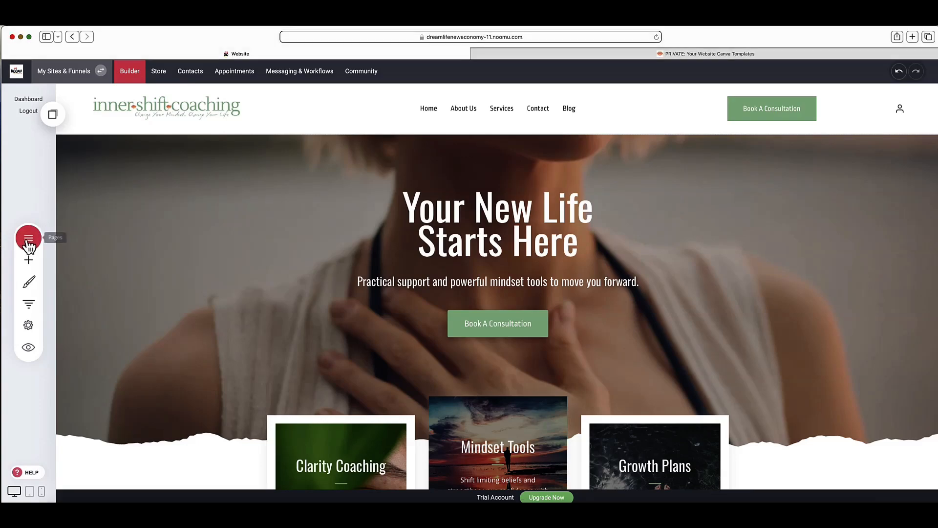
left_click(28, 241)
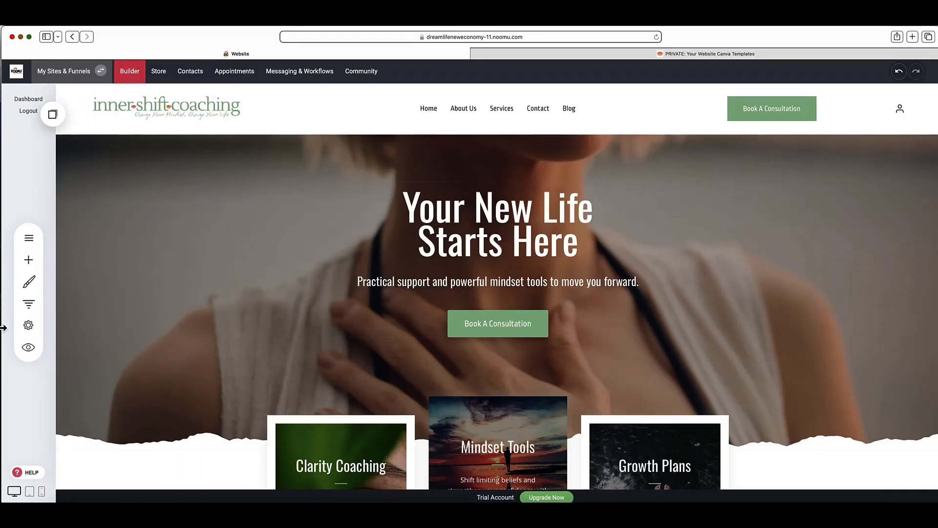
left_click(30, 350)
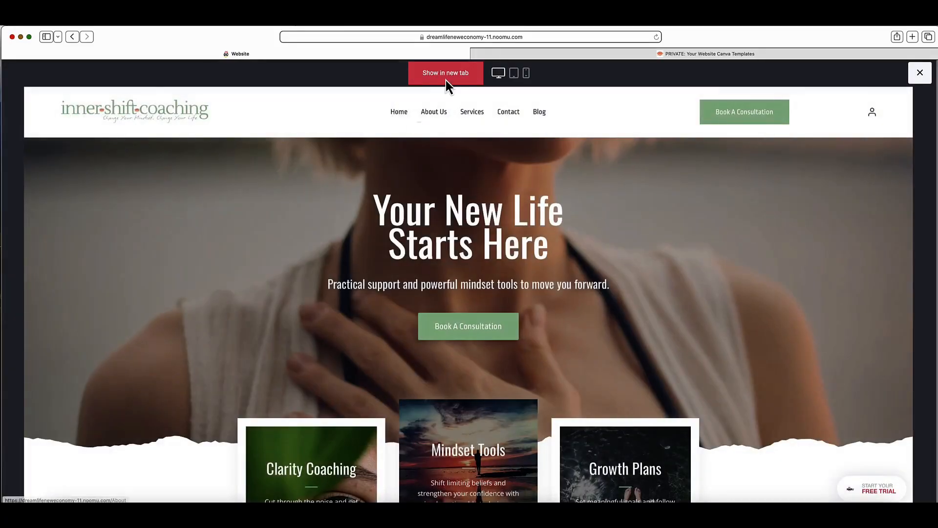
left_click(447, 74)
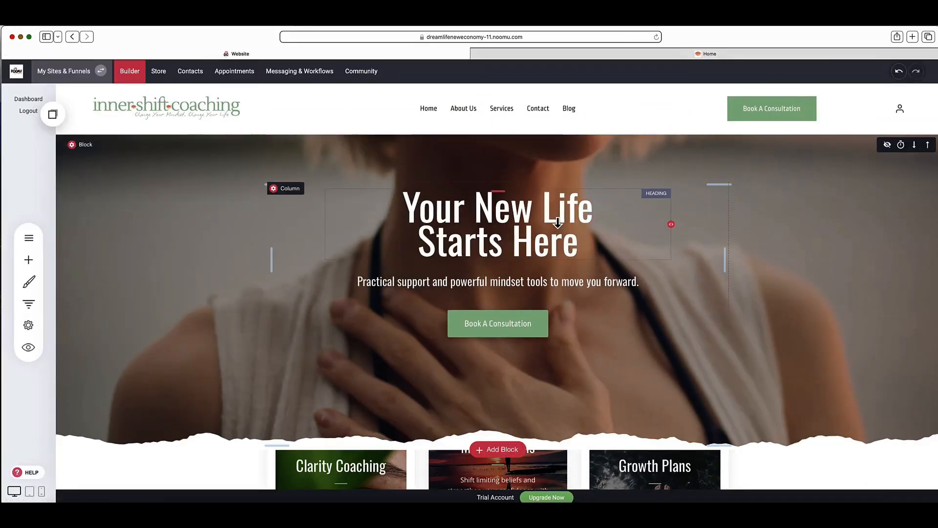
Step: Move the "Your New Life Starts Here" heading below the tagline and set the spacing above it to 275 px
scroll(557, 220, "down", 3)
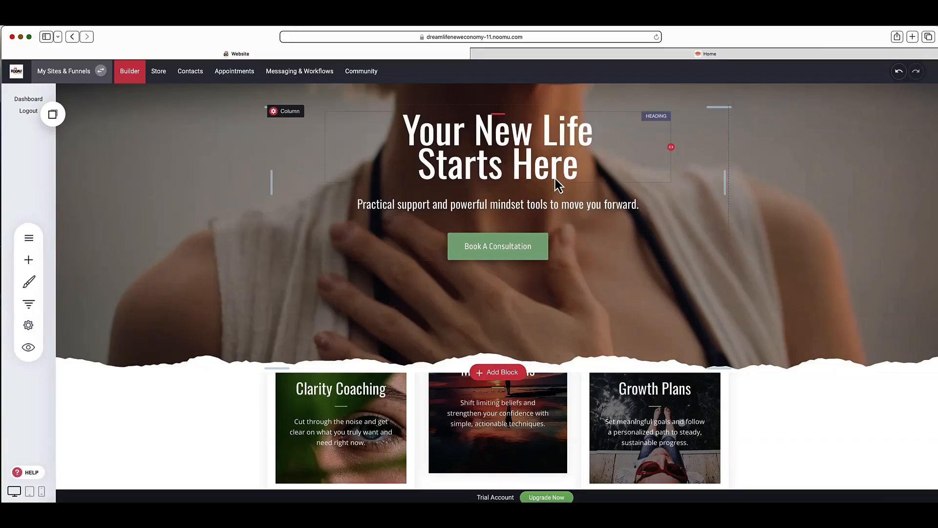
left_click(550, 162)
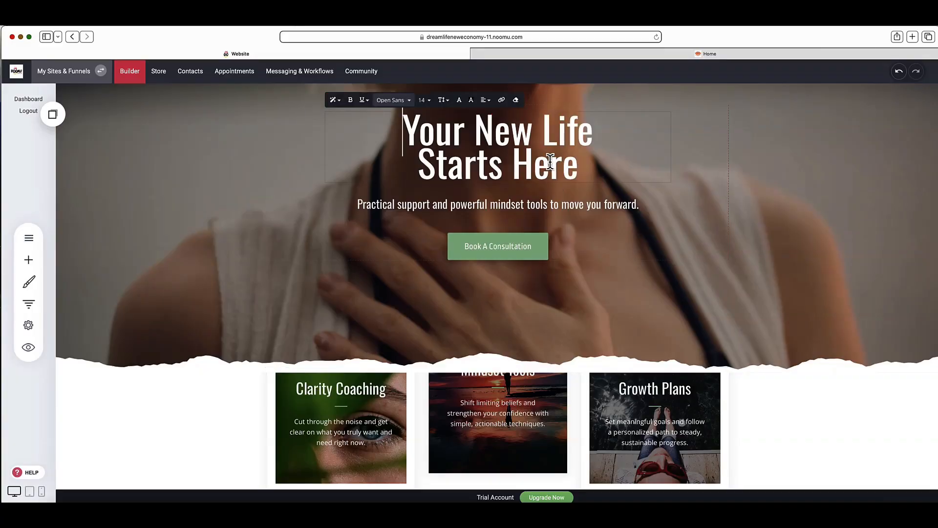
left_click(607, 203)
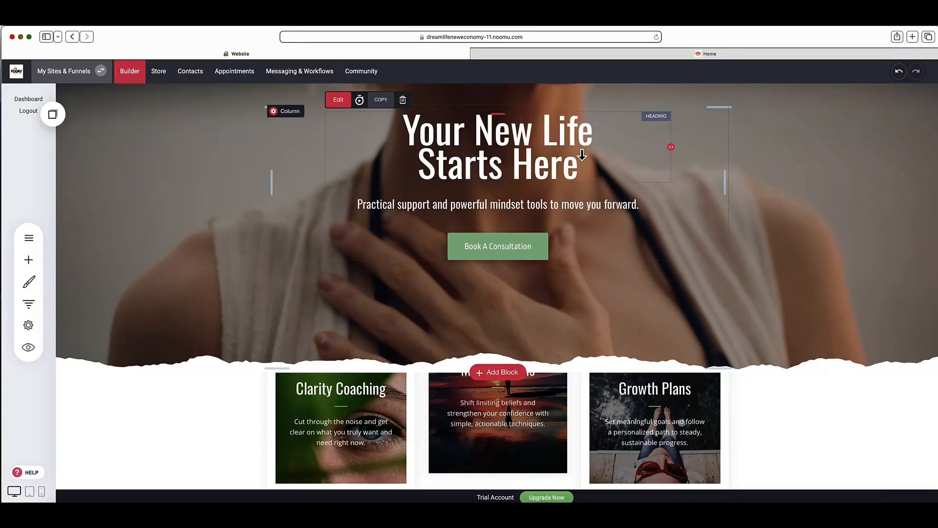
left_click_drag(585, 162, 588, 233)
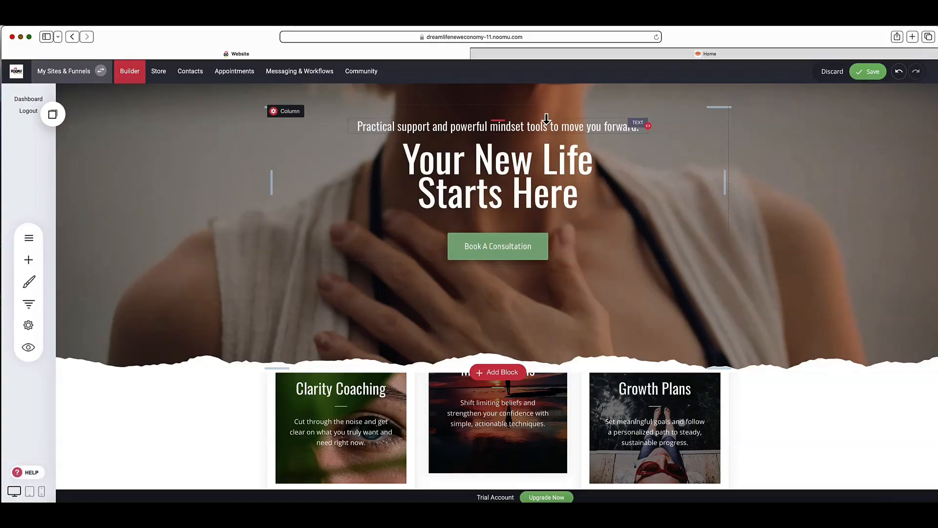
mouse_move(497, 143)
left_mouse_down()
mouse_move(510, 220)
mouse_move(523, 215)
left_mouse_up()
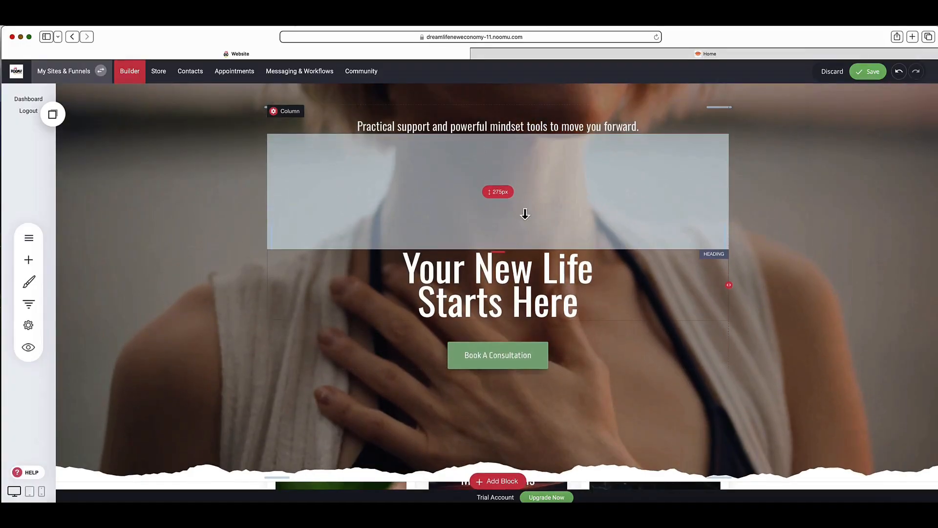
scroll(587, 220, "down", 5)
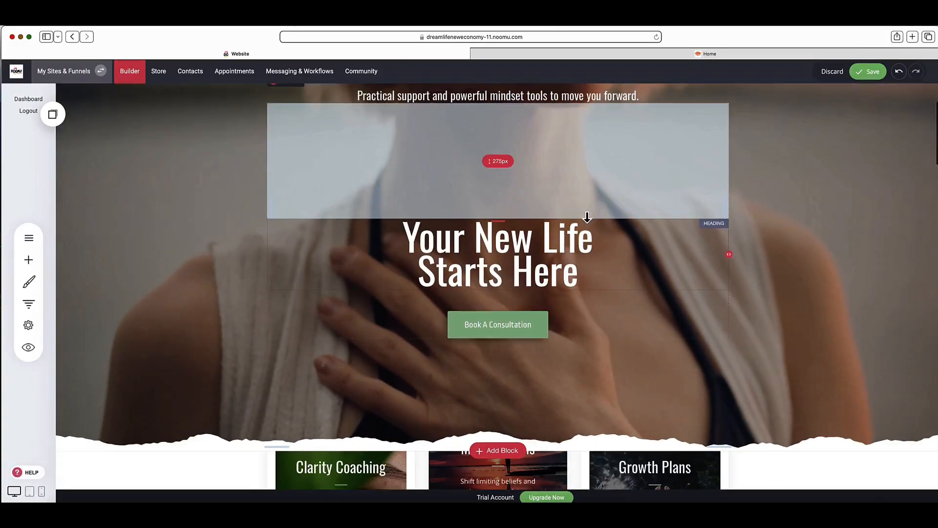
Step: Check the link settings of the hero section's Book A Consultation button and leave them without applying anything
left_click(480, 206)
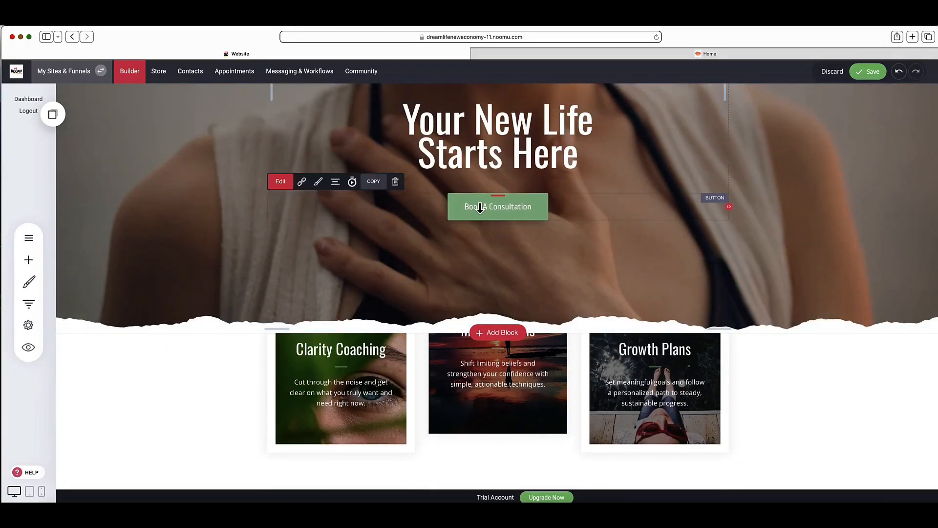
left_click(303, 192)
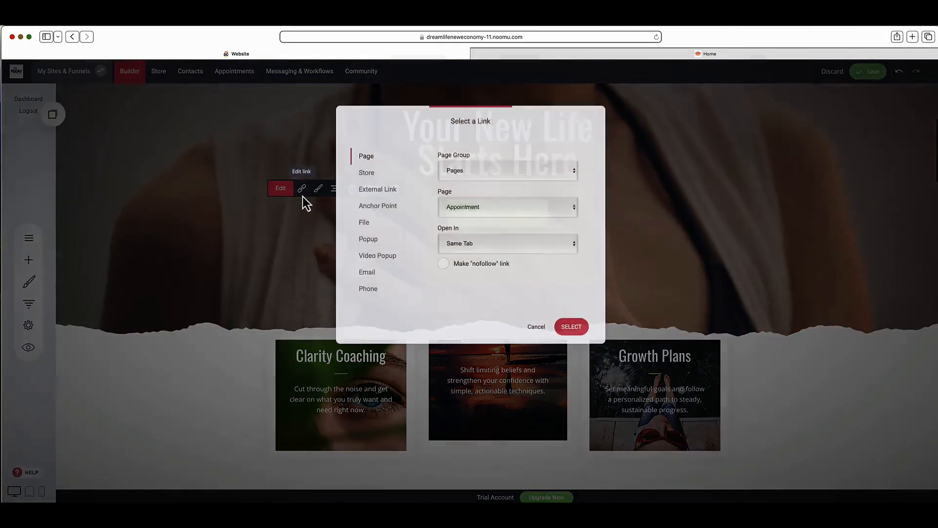
left_click(535, 328)
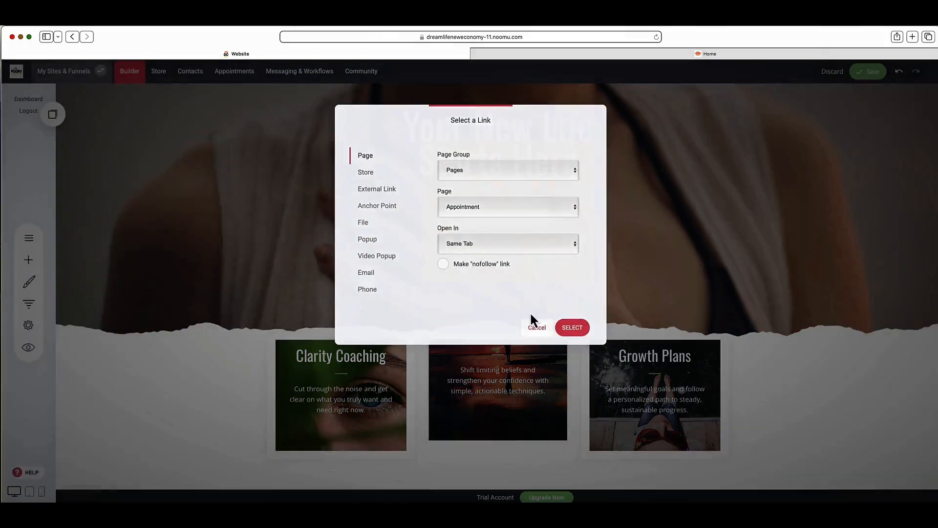
Step: Open the hero block's container settings and look through the Image Directory for background images without selecting one
scroll(705, 153, "up", 5)
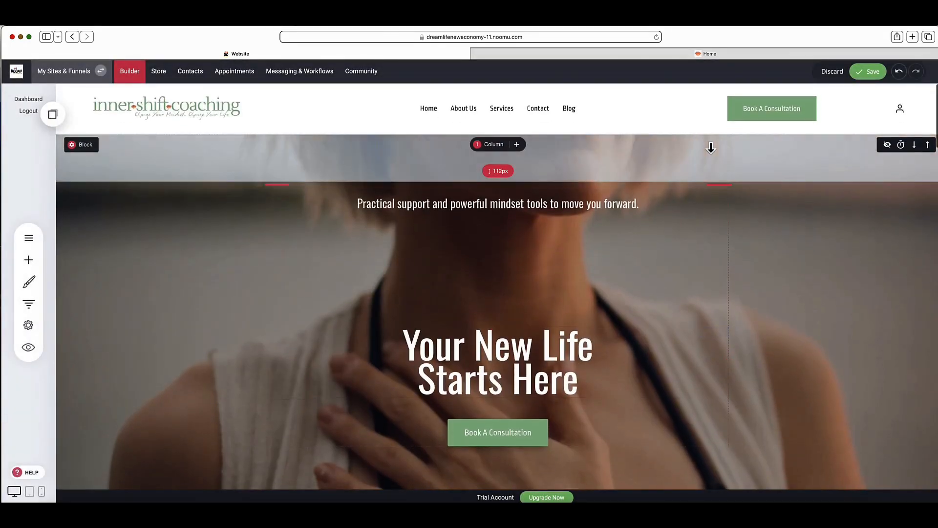
scroll(712, 146, "down", 2)
scroll(710, 148, "down", 3)
scroll(198, 194, "up", 5)
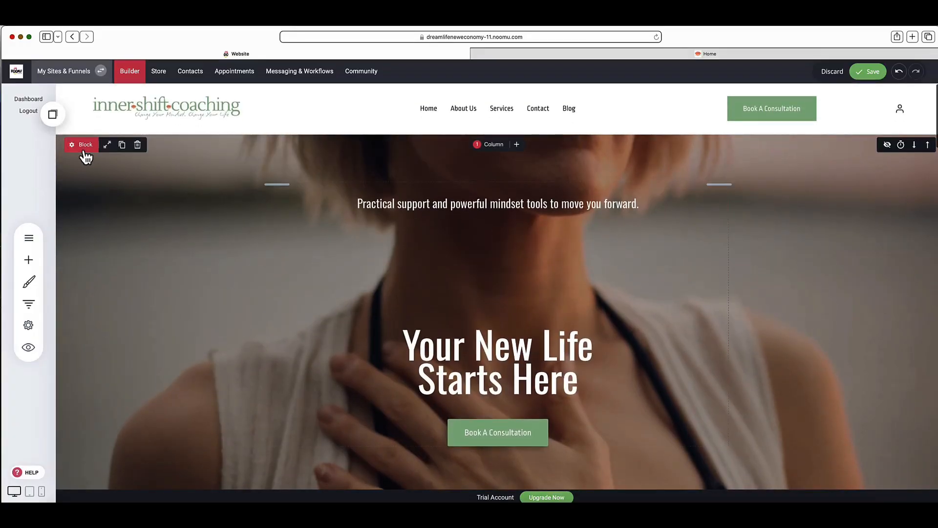
left_click(83, 149)
left_click(178, 136)
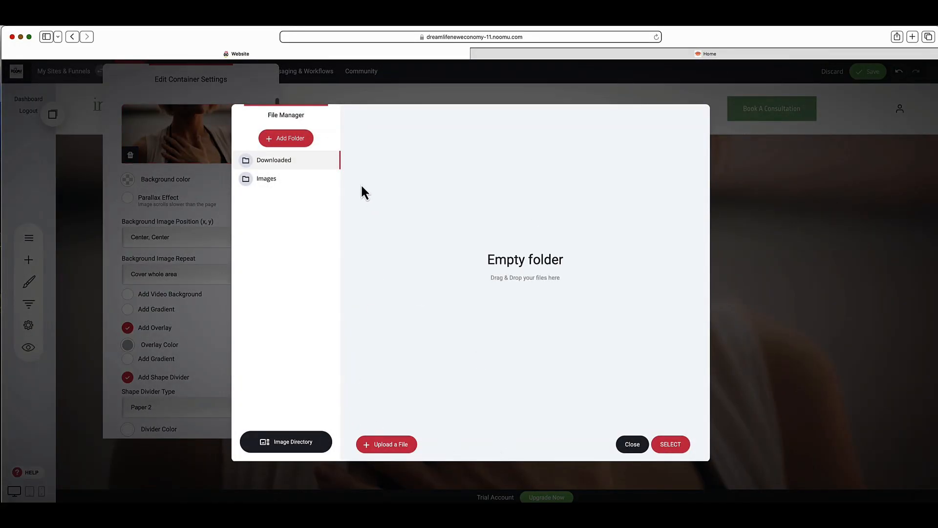
left_click(292, 449)
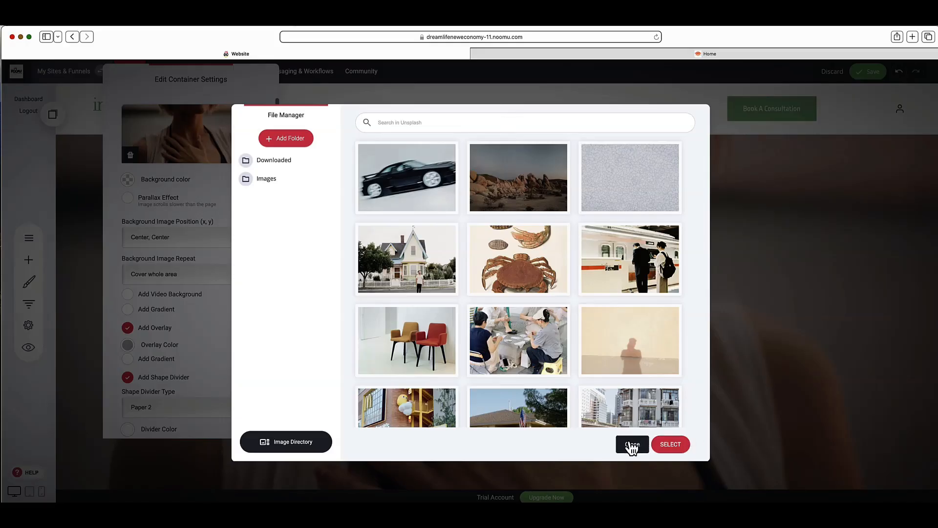
left_click(631, 443)
left_click(807, 323)
Step: Hide the "What Clients Say" heading block and the testimonial cards block from the live site, and reveal both again
scroll(806, 323, "down", 10)
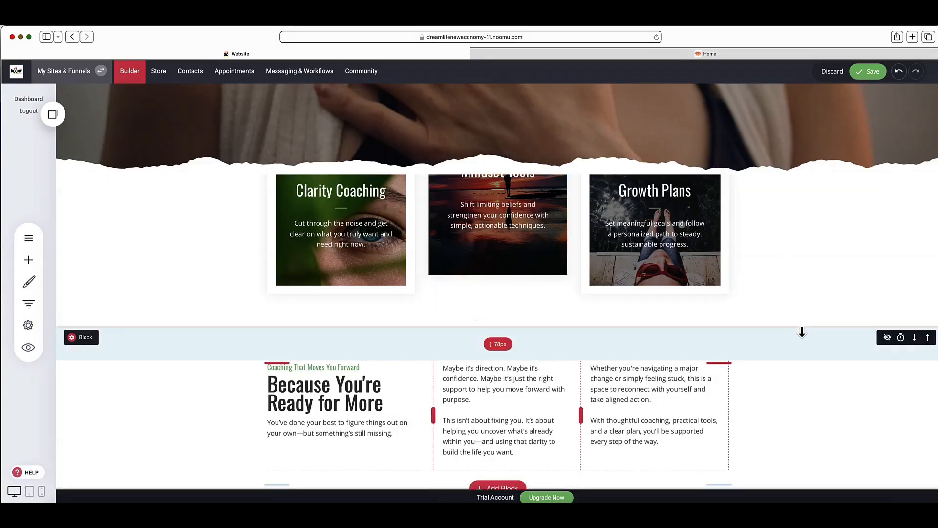
scroll(802, 332, "down", 3)
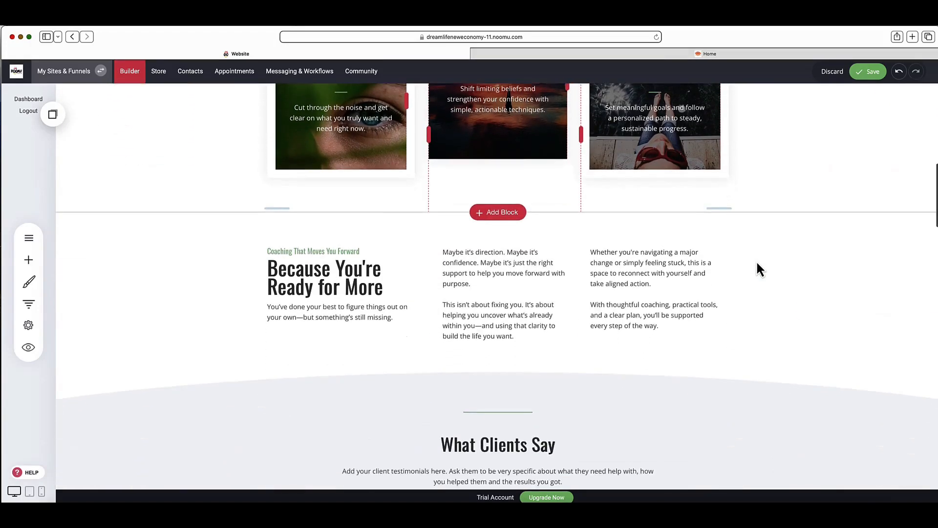
scroll(845, 272, "down", 4)
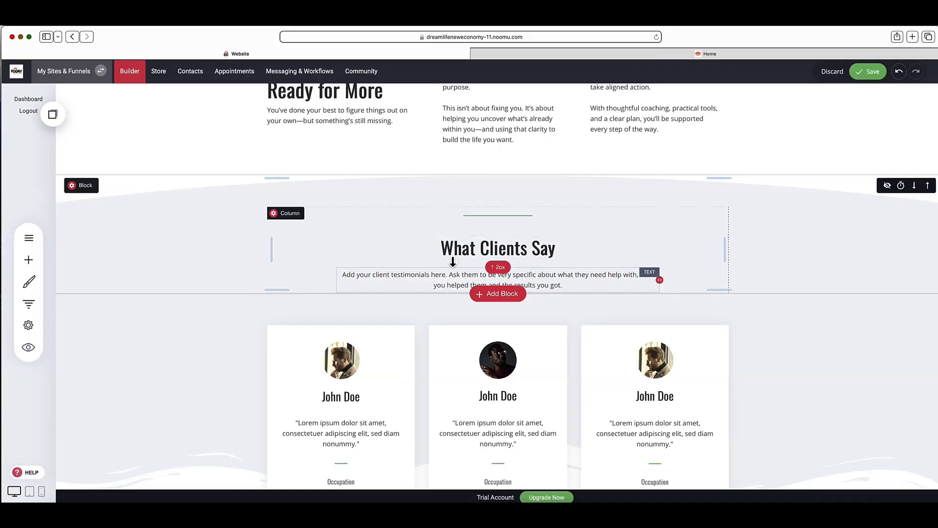
left_click(886, 185)
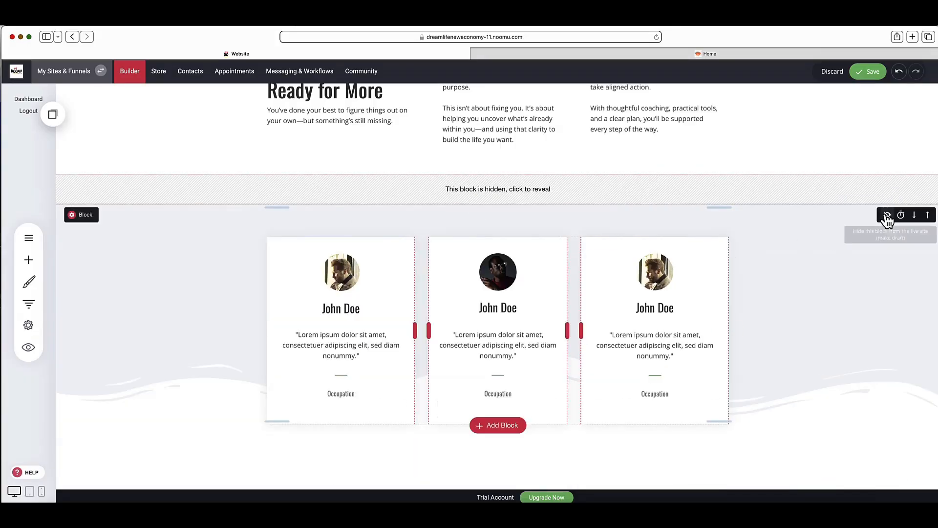
left_click(887, 223)
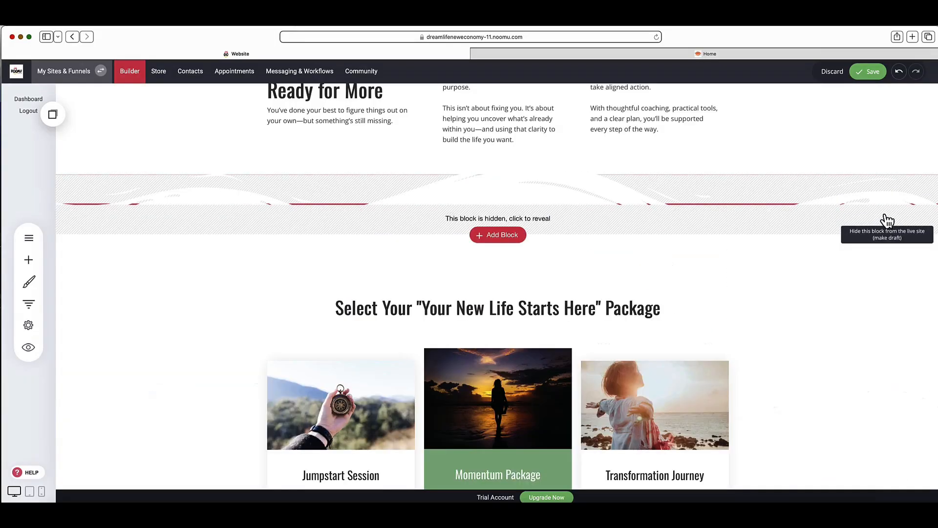
left_click(497, 220)
mouse_move(88, 186)
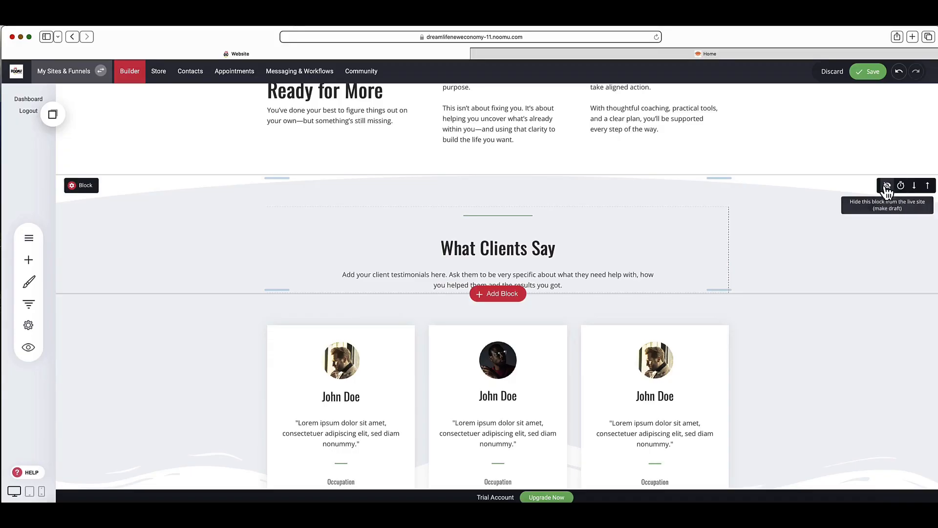
Step: Examine the About Your Coach block's bio text and photo, including the photo's image settings and replacement options in the File Manager
scroll(690, 260, "down", 10)
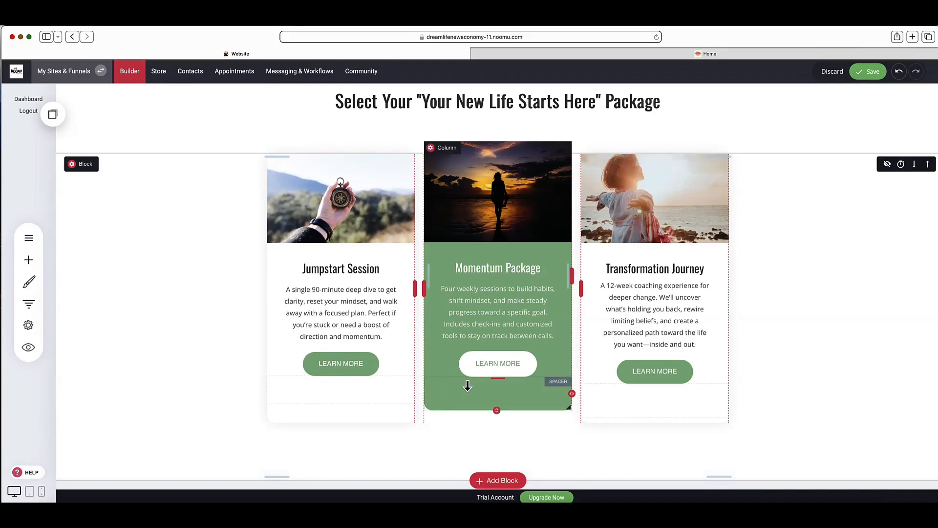
scroll(733, 316, "down", 1)
scroll(733, 311, "down", 10)
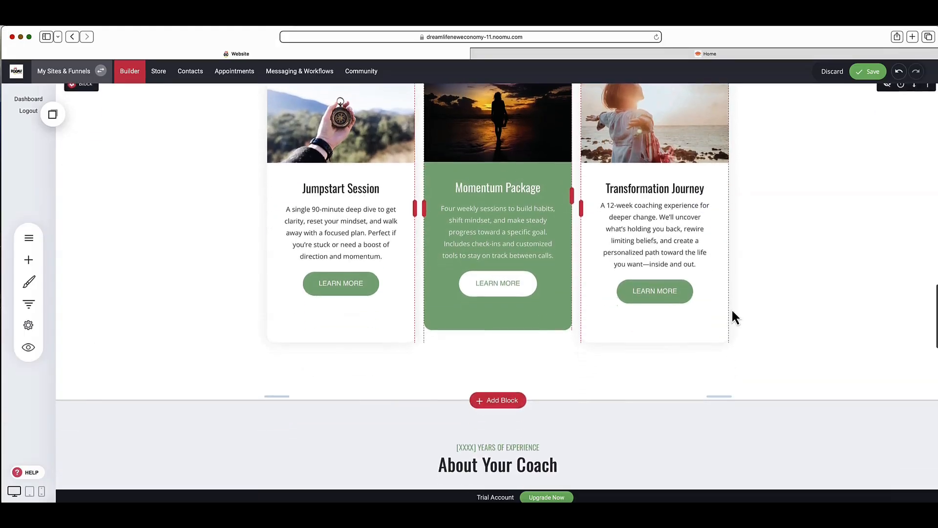
scroll(732, 317, "down", 3)
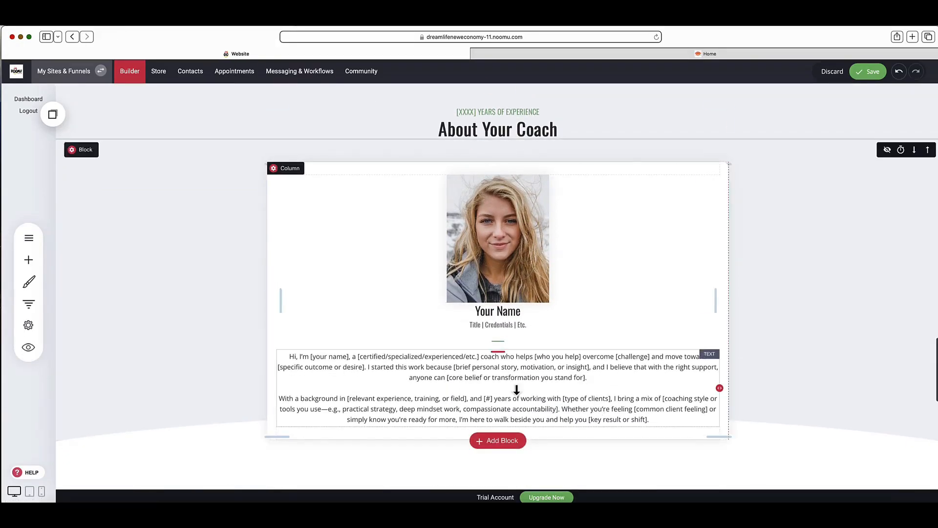
left_click(345, 362)
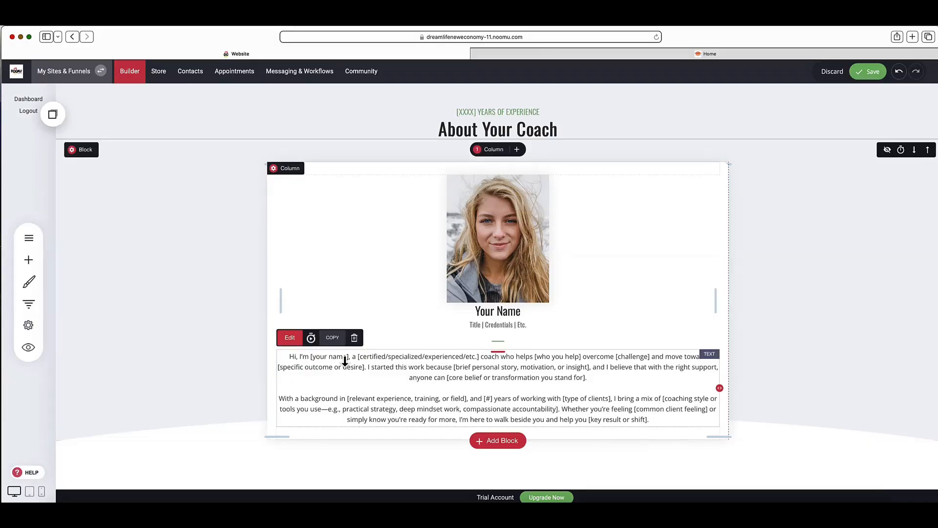
left_click(472, 254)
left_click(291, 164)
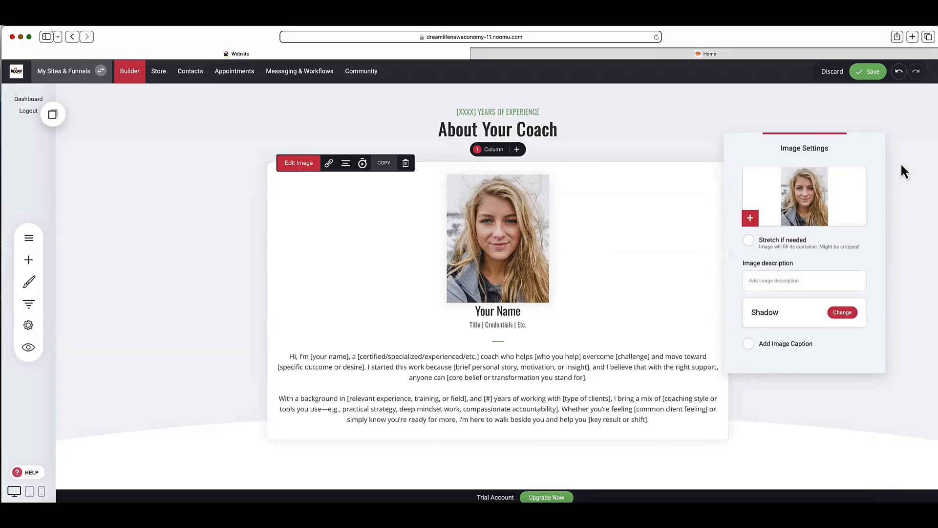
left_click(836, 189)
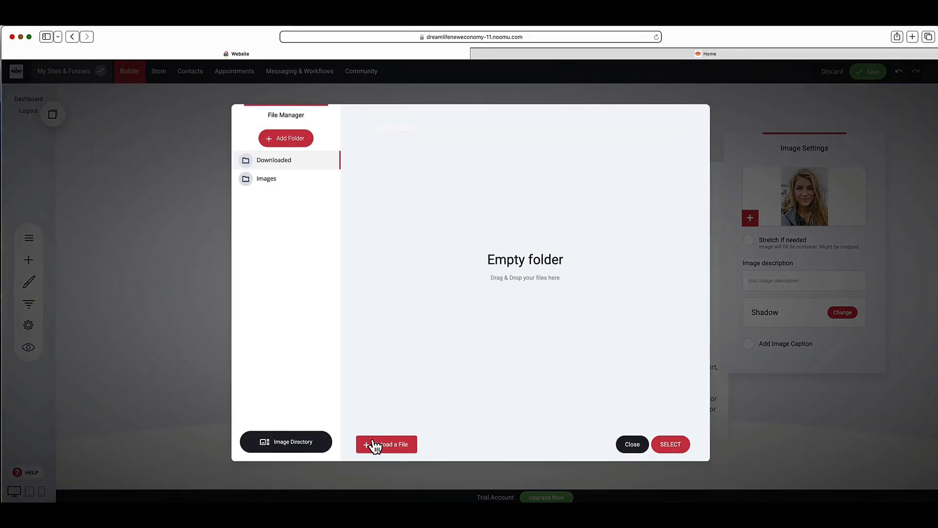
left_click(638, 445)
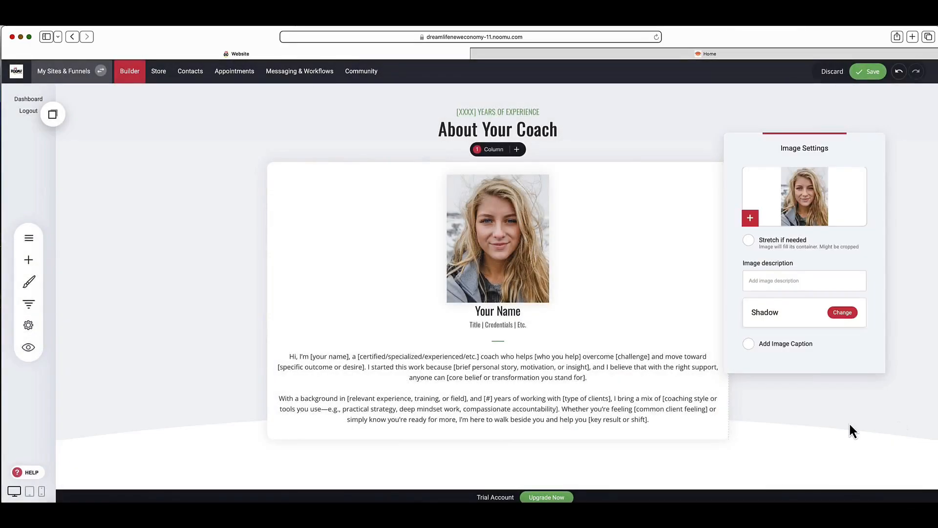
left_click(849, 425)
Step: Open the settings of the Free Clarity Mini Workbook sign-up form to review its submission options
scroll(849, 425, "down", 5)
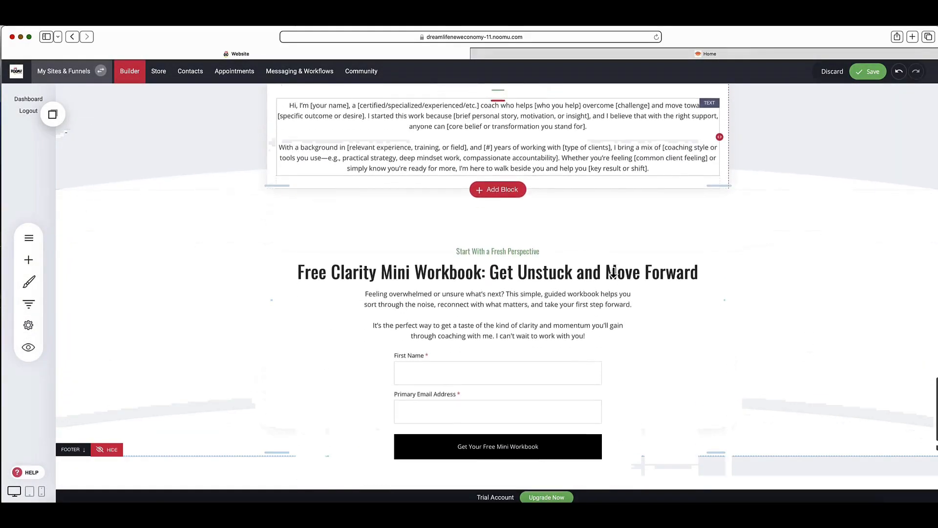
scroll(614, 274, "down", 3)
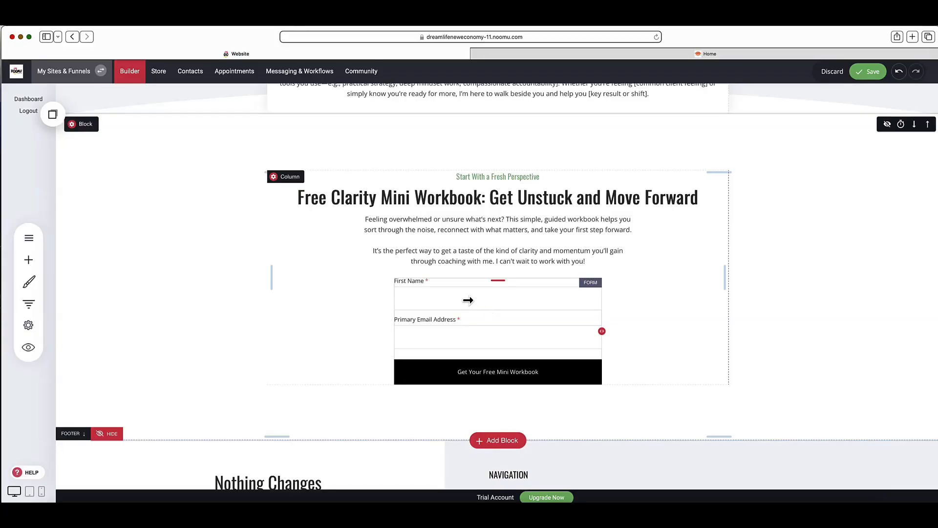
left_click(466, 300)
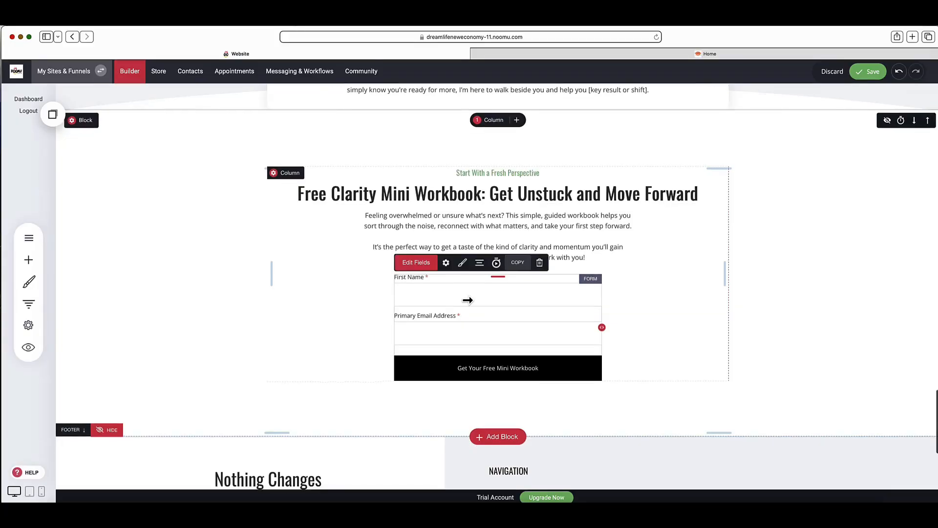
left_click(446, 264)
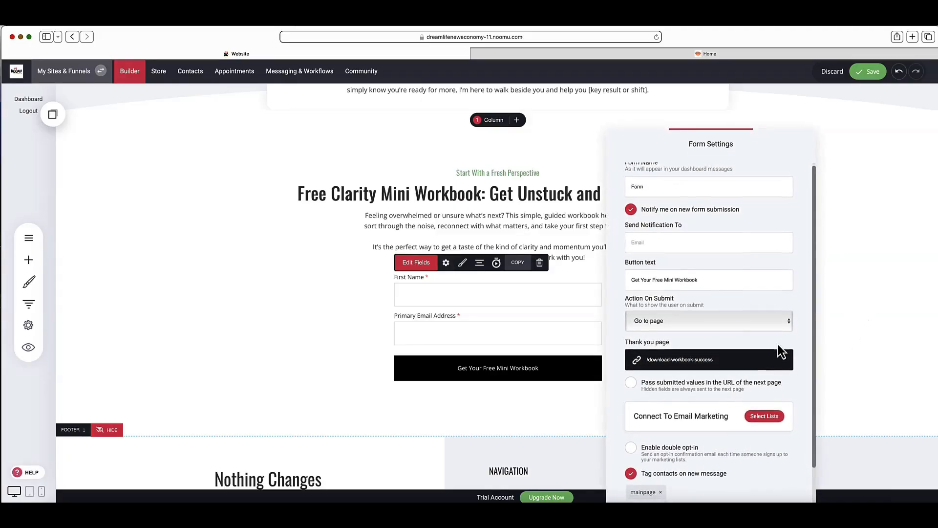
Step: Connect the workbook sign-up form to the My List email marketing list, backing out of adding a new subscriber list
scroll(779, 346, "down", 2)
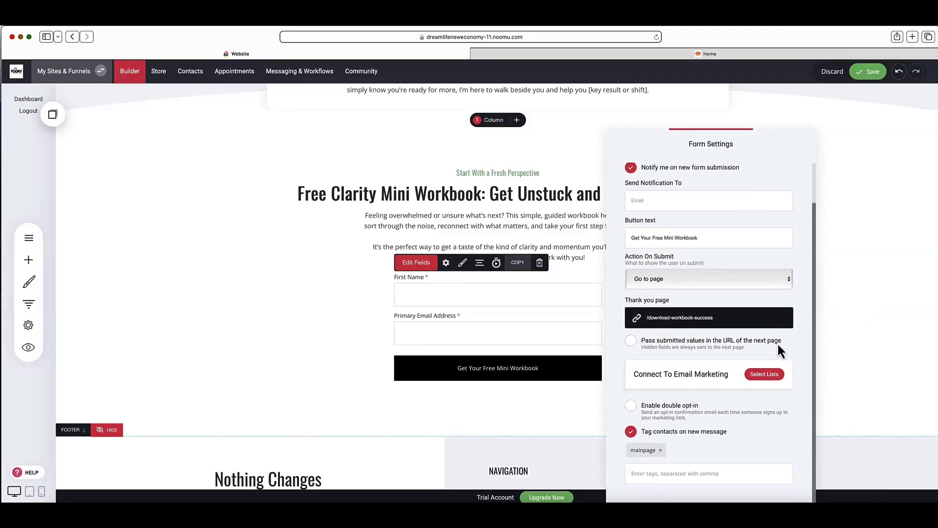
left_click(765, 377)
left_click(403, 171)
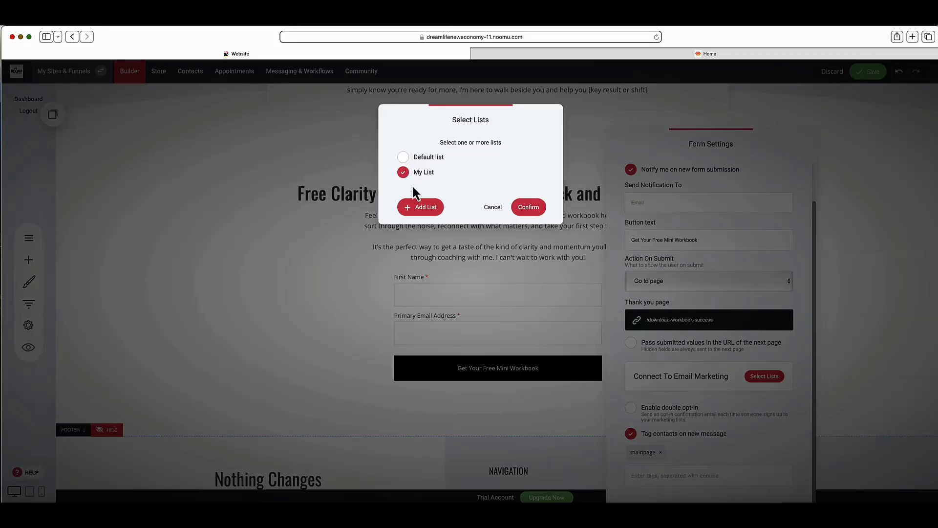
left_click(419, 208)
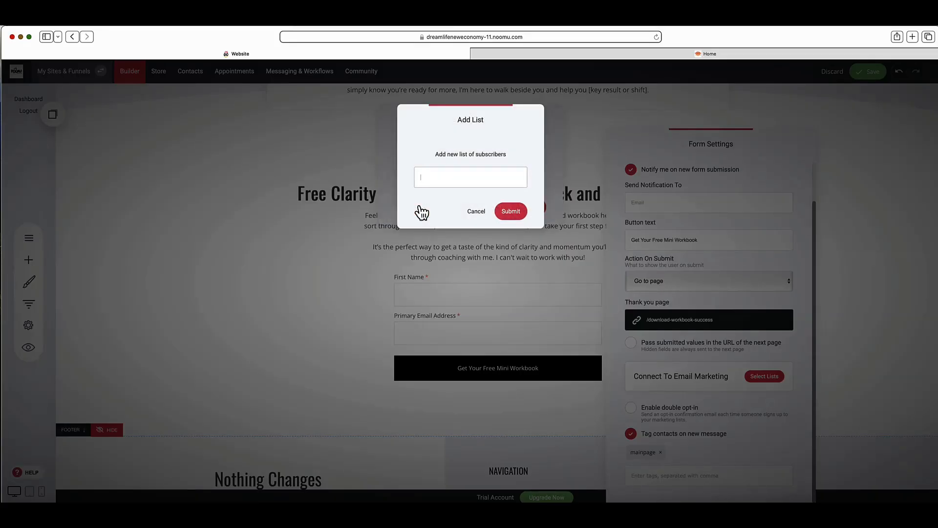
left_click(482, 213)
left_click(530, 210)
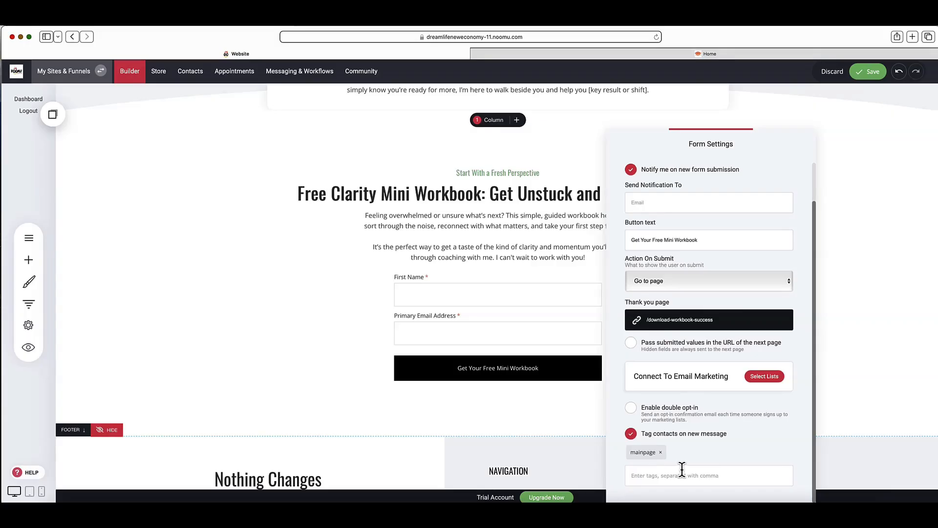
Step: Check the form's Action On Submit choices, keep Go to page, and close the form settings
left_click(737, 280)
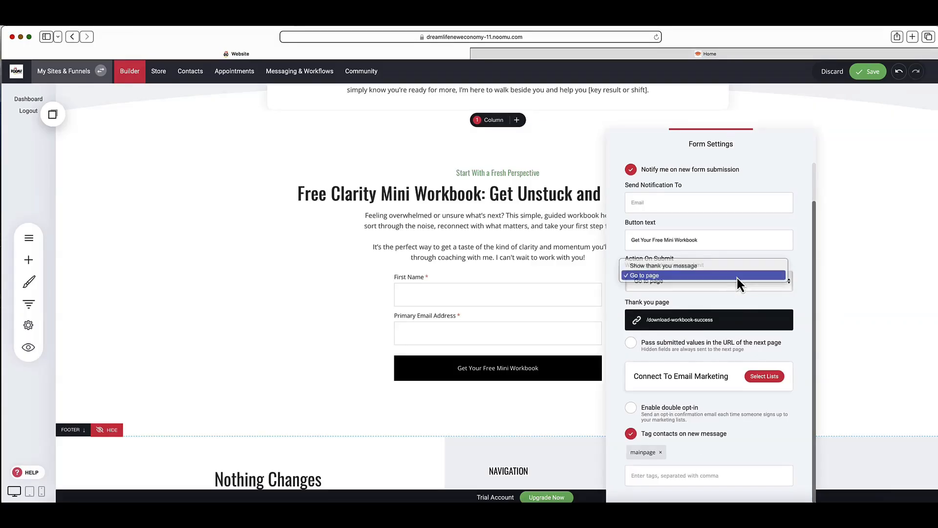
left_click(737, 276)
left_click(738, 280)
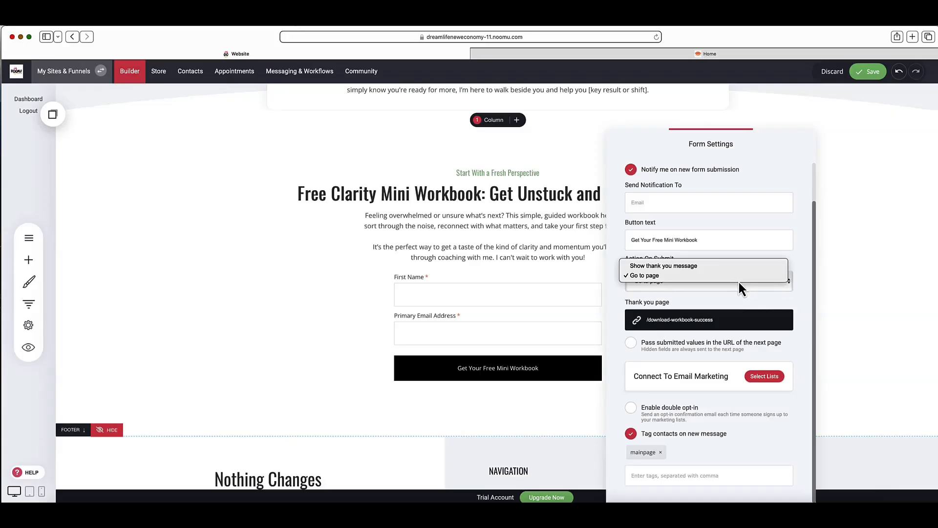
left_click(738, 279)
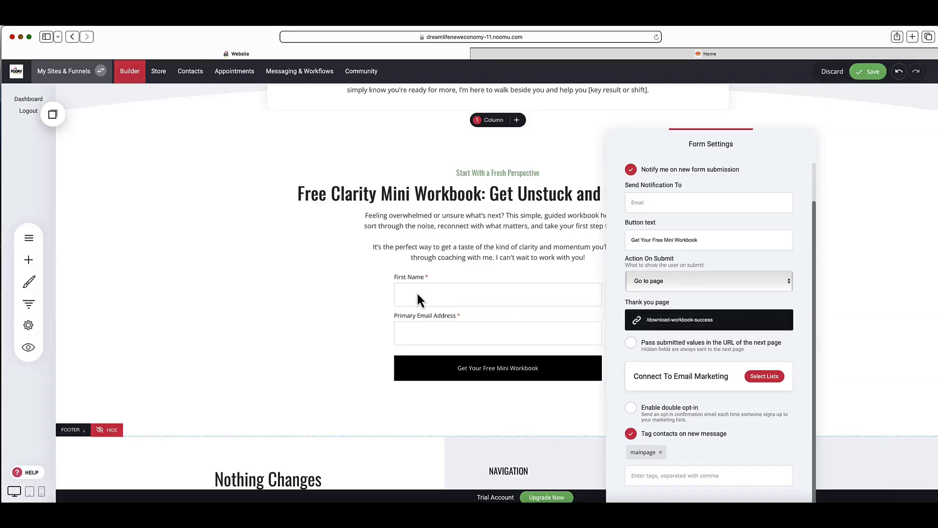
left_click(456, 248)
Step: Open the header navigation menu's item editor, review its item options, and close it without changes
scroll(454, 247, "up", 3)
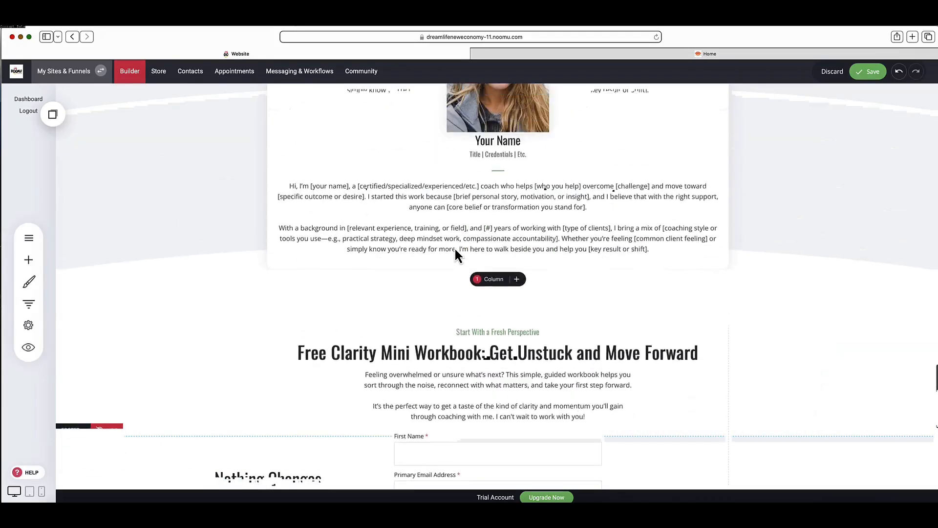
scroll(454, 247, "up", 20)
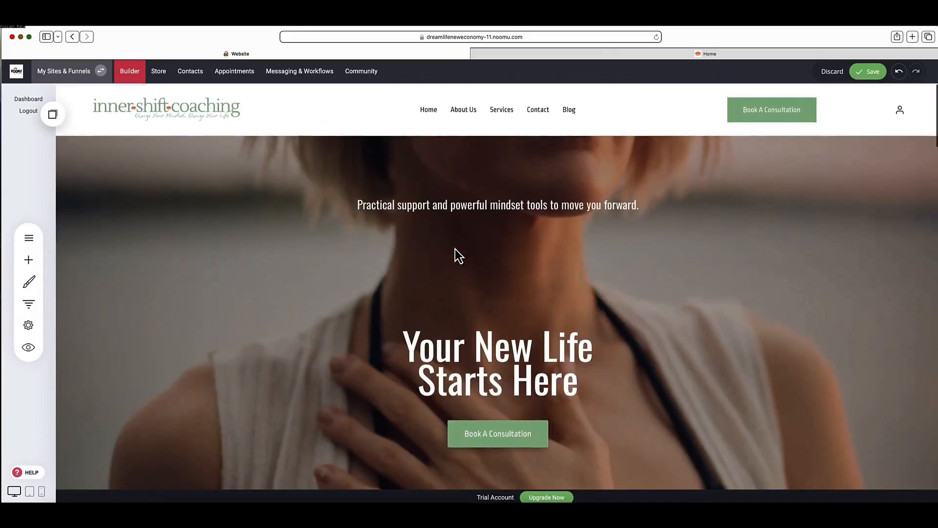
left_click(429, 105)
left_click(430, 92)
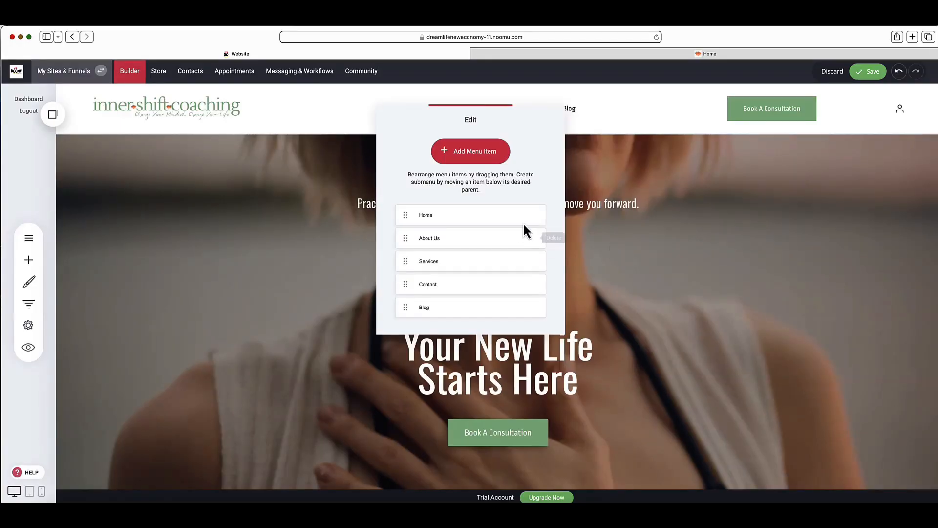
mouse_move(523, 218)
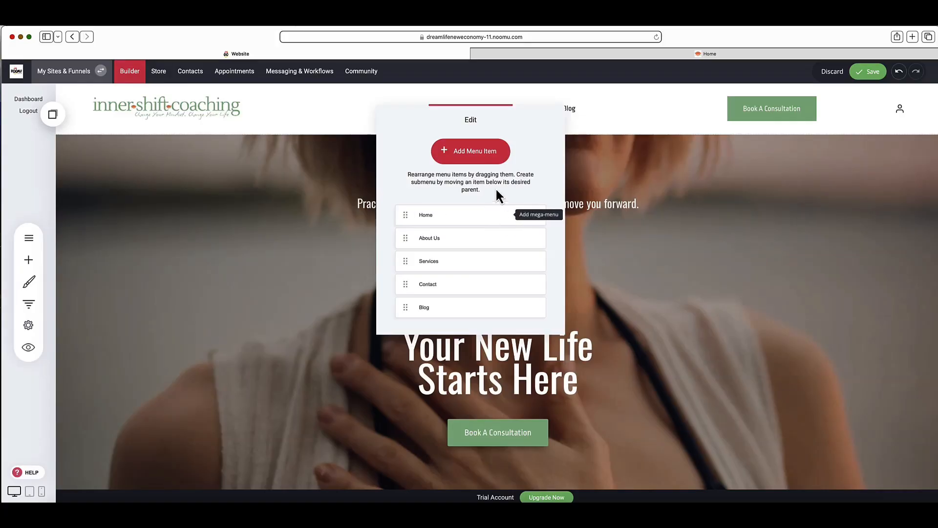
left_click(660, 159)
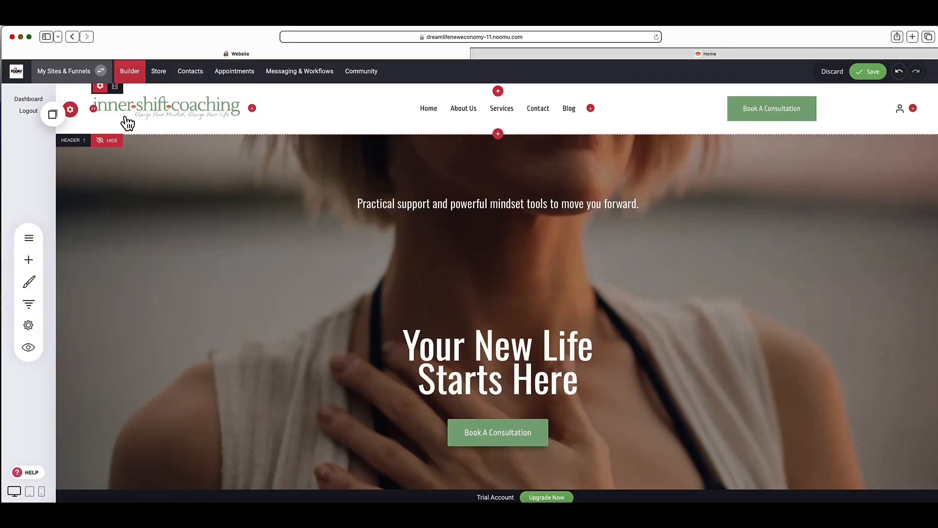
Step: Review the website's General, Domains and Language & Time settings, including the list of website languages, keeping English
left_click(29, 328)
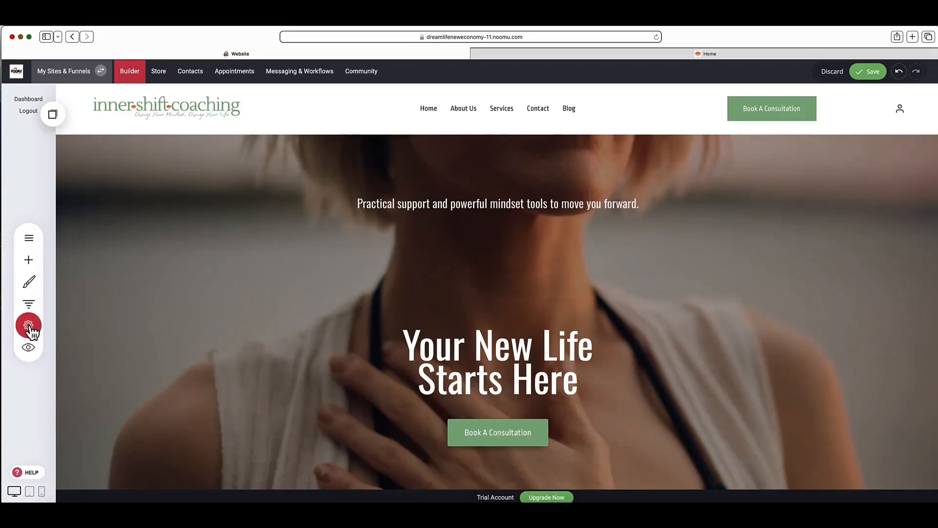
left_click(29, 325)
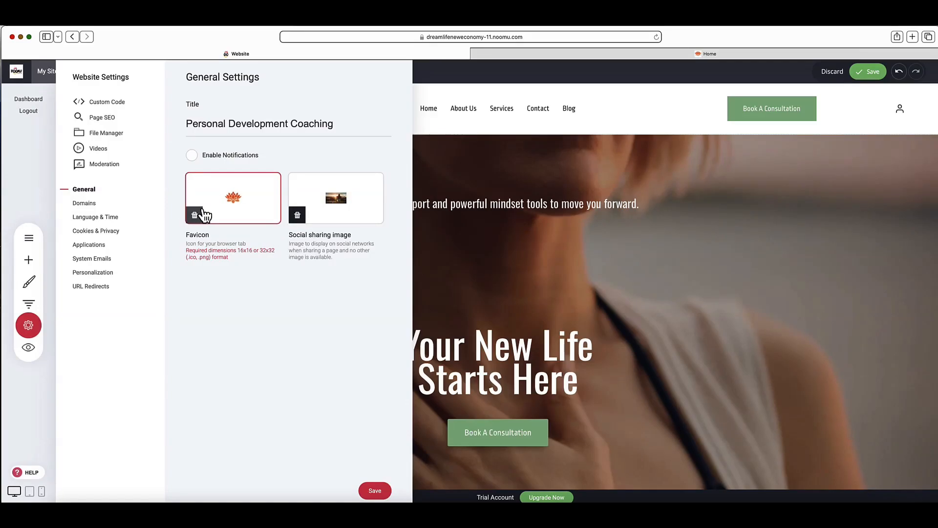
left_click(91, 204)
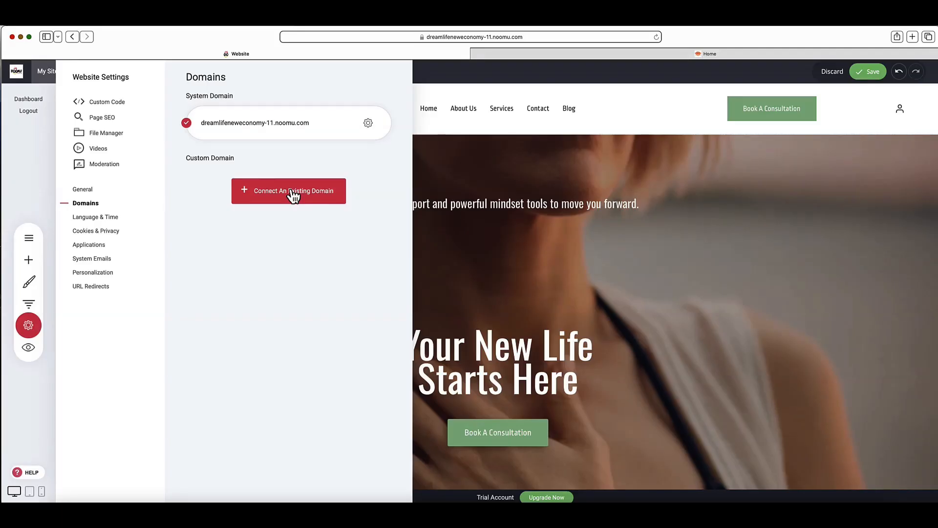
left_click(96, 220)
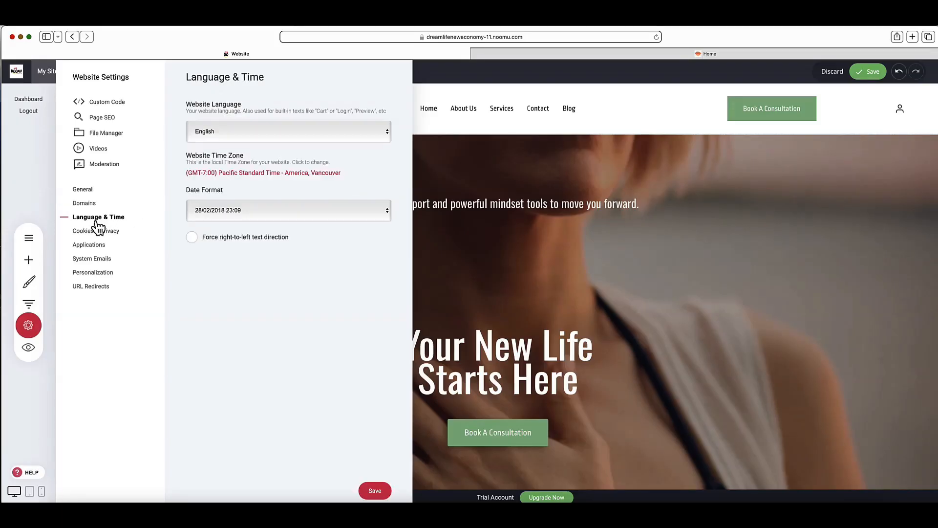
left_click(286, 138)
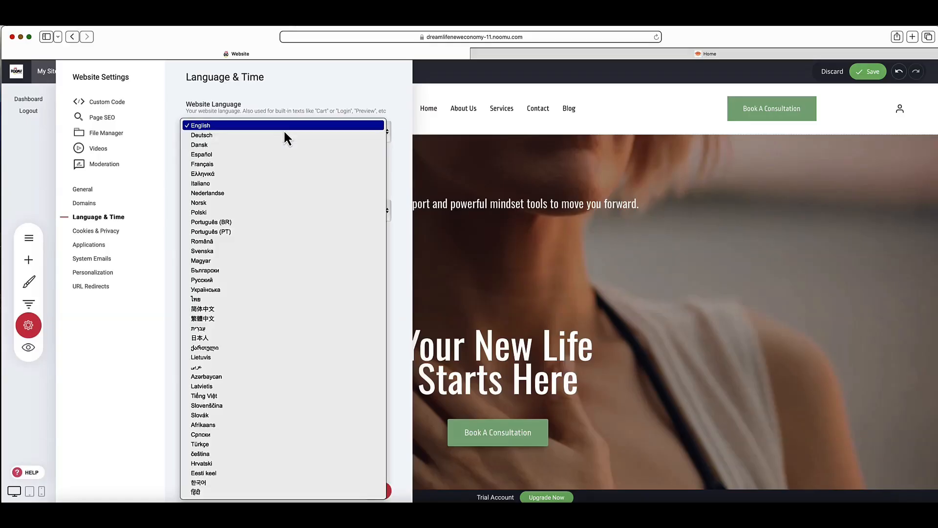
left_click(285, 132)
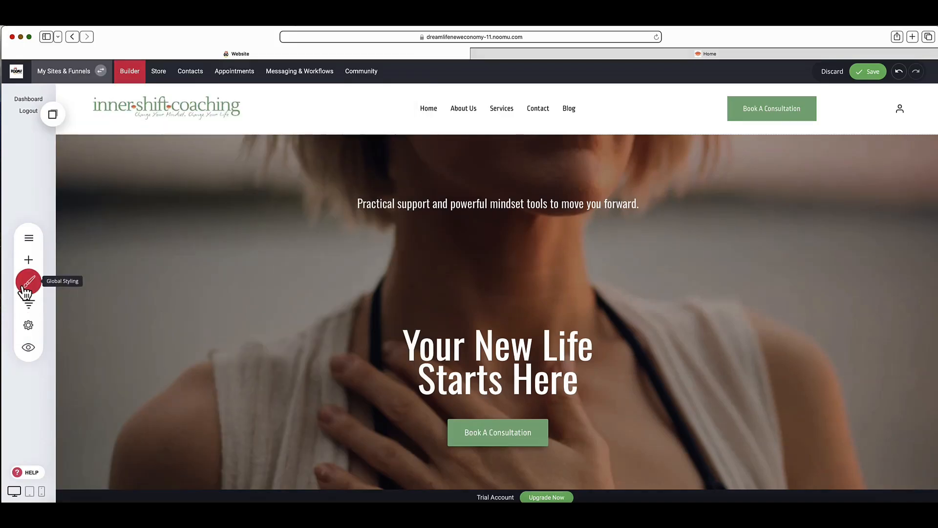
Step: Review the site-wide Text Styling fonts and the Color Palette in Global Styling, and close it without changes
left_click(23, 287)
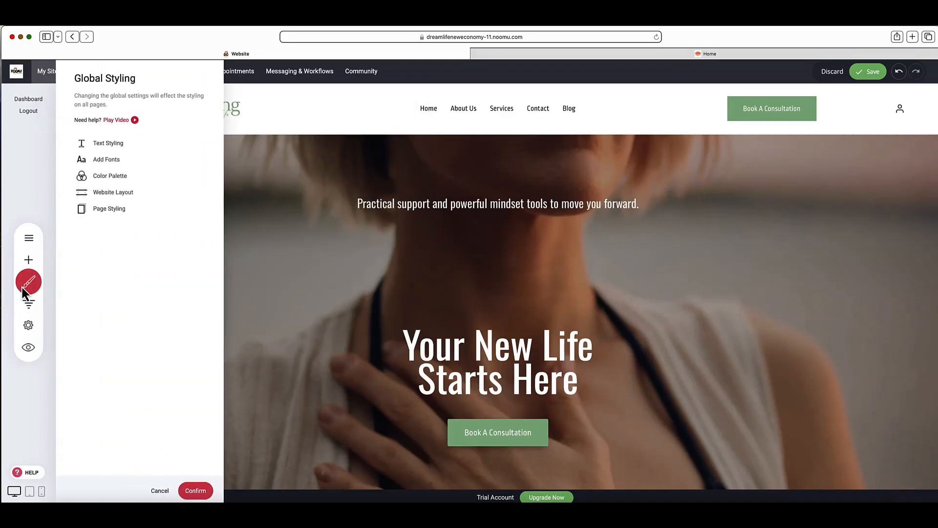
left_click(113, 144)
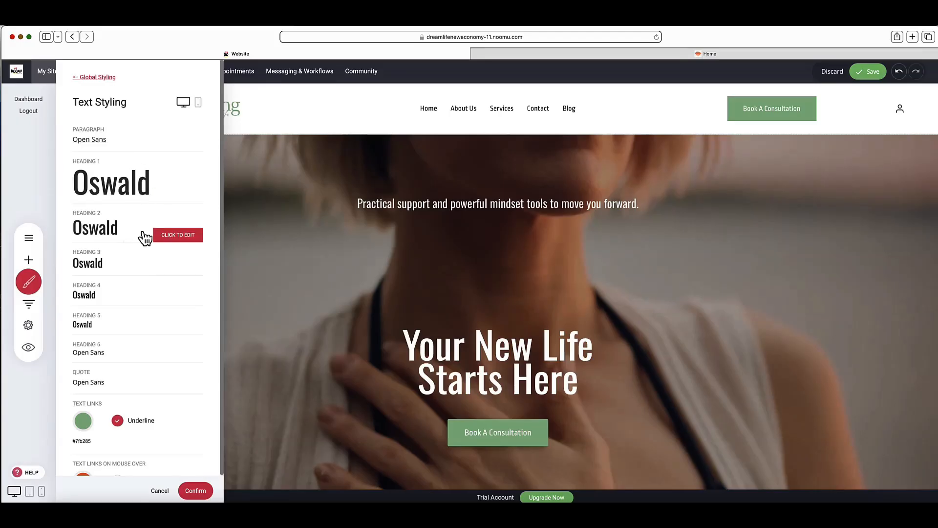
scroll(145, 238, "down", 2)
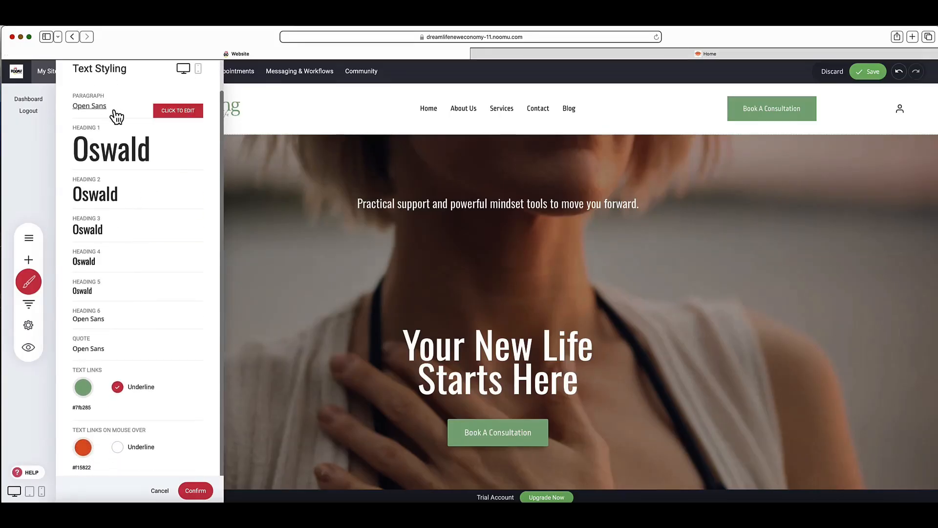
scroll(116, 117, "up", 2)
left_click(93, 82)
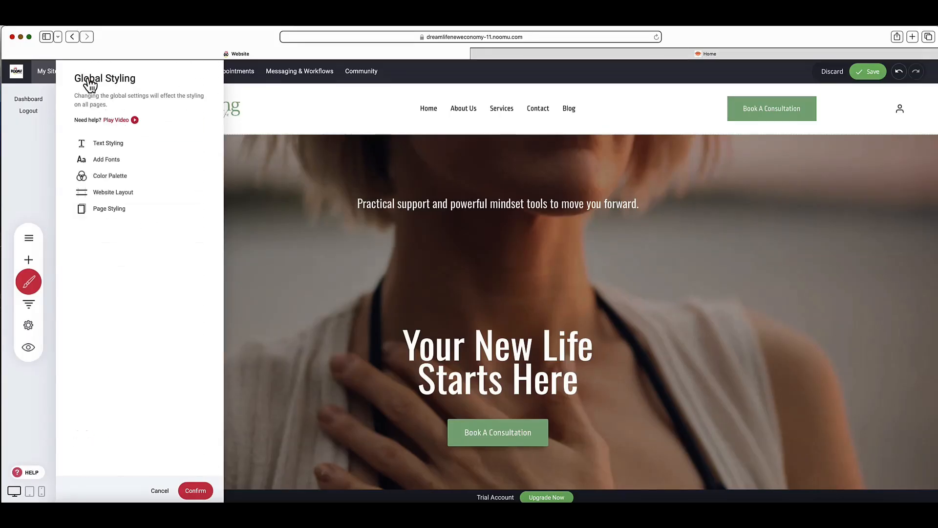
left_click(108, 176)
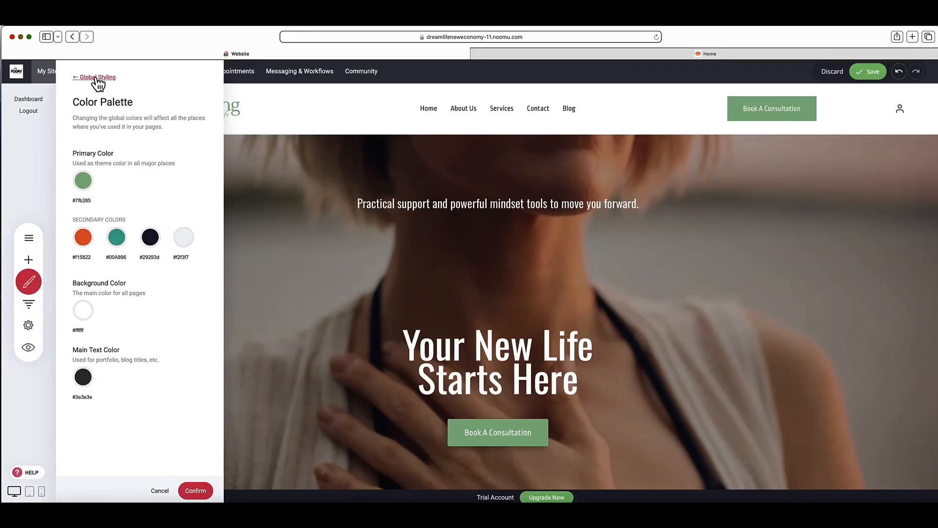
left_click(29, 281)
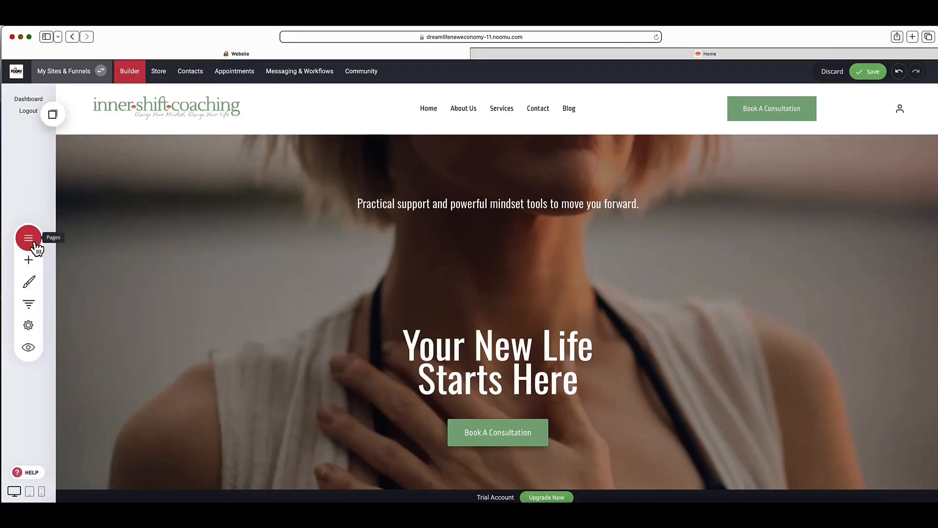
Step: Open the PRIVATE: Edit Your Branding Templates page in the builder, discarding unsaved changes, and read through its template links
left_click(31, 240)
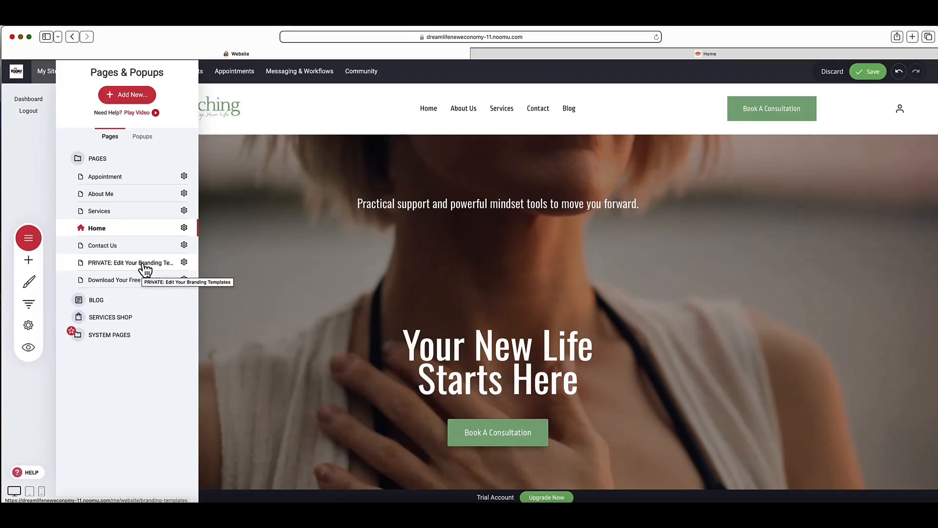
left_click(184, 263)
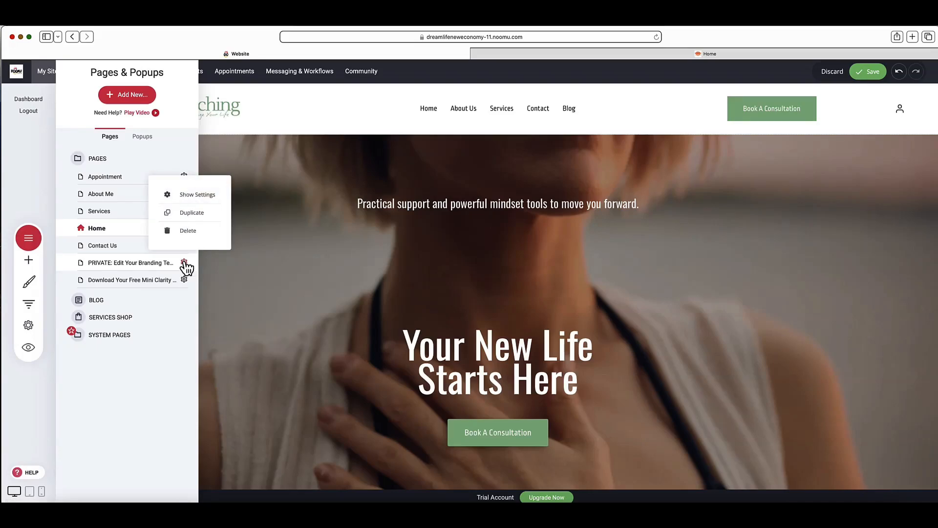
left_click(147, 267)
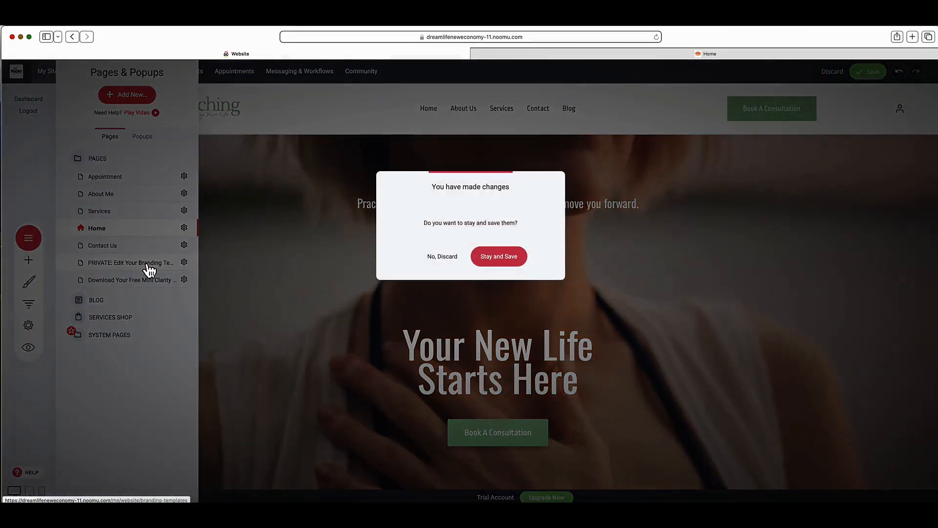
left_click(452, 258)
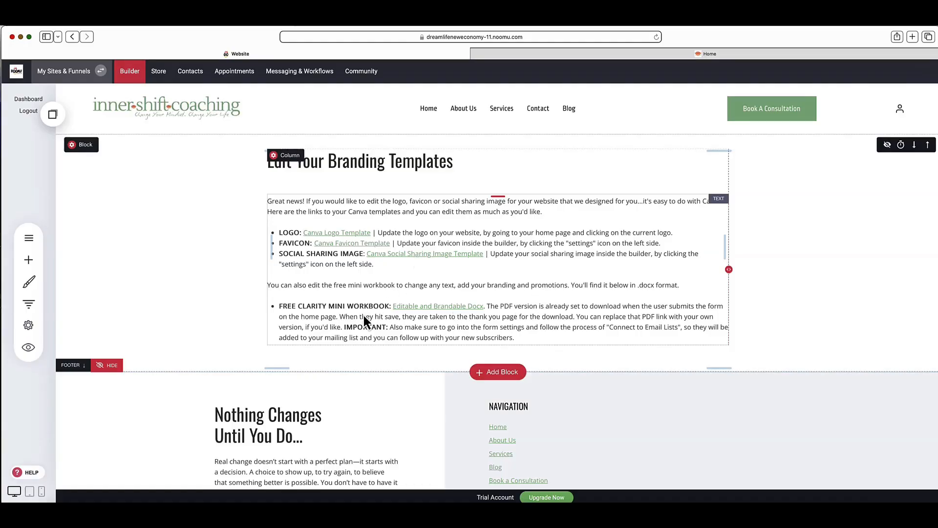
scroll(503, 316, "down", 1)
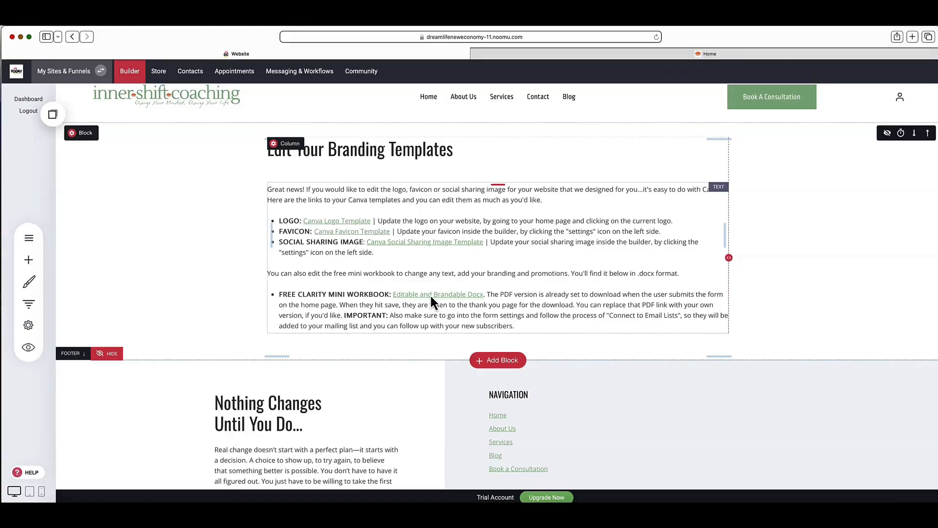
scroll(430, 294, "up", 1)
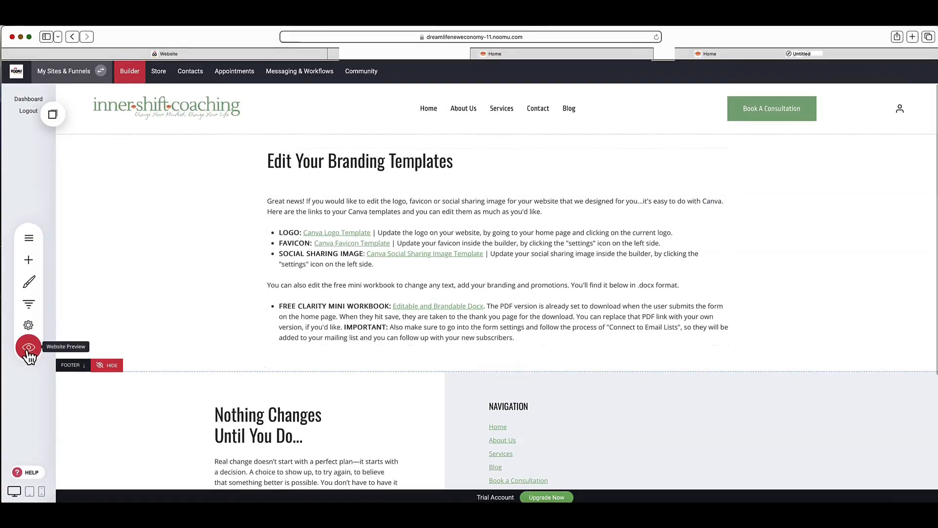
Step: Preview the branding templates page, open its Canva logo, favicon and social sharing image links in new tabs, and switch to the logo template
left_click(24, 357)
left_click(445, 74)
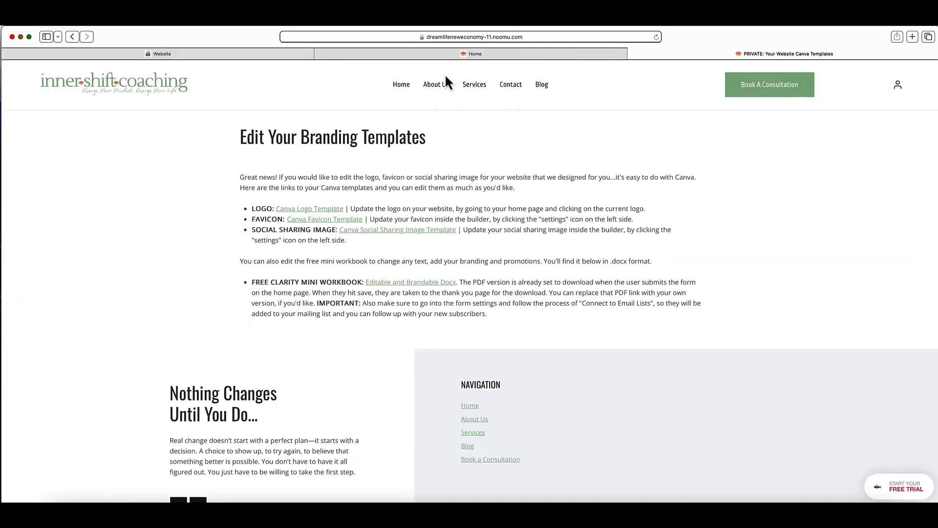
left_click(322, 219, "super")
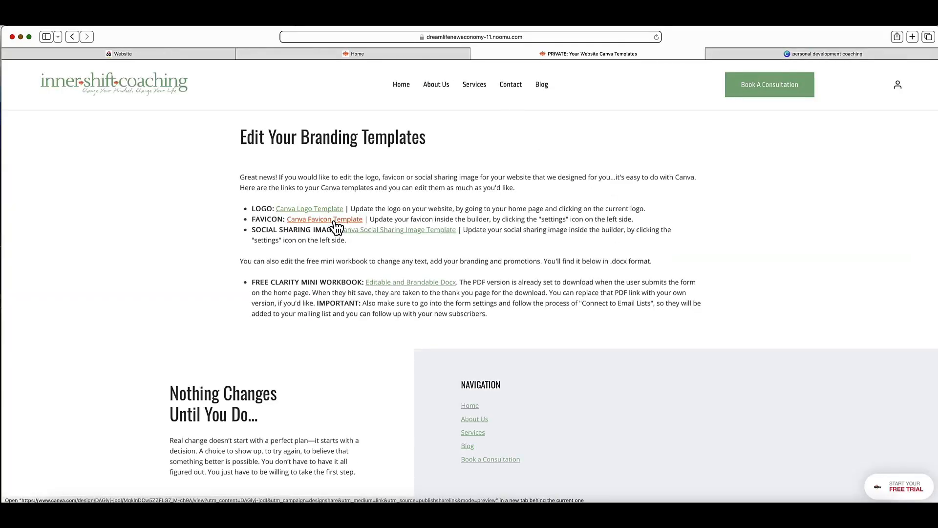
left_click(382, 231, "super")
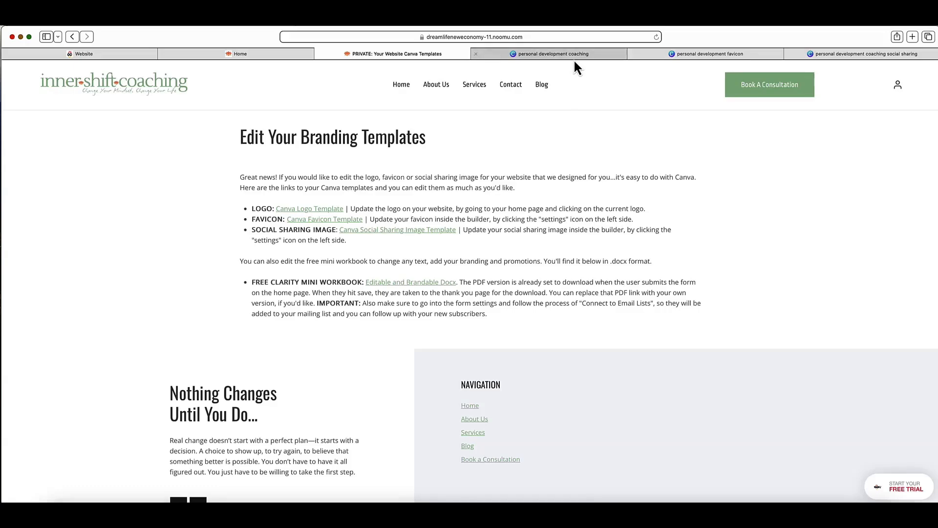
mouse_move(575, 57)
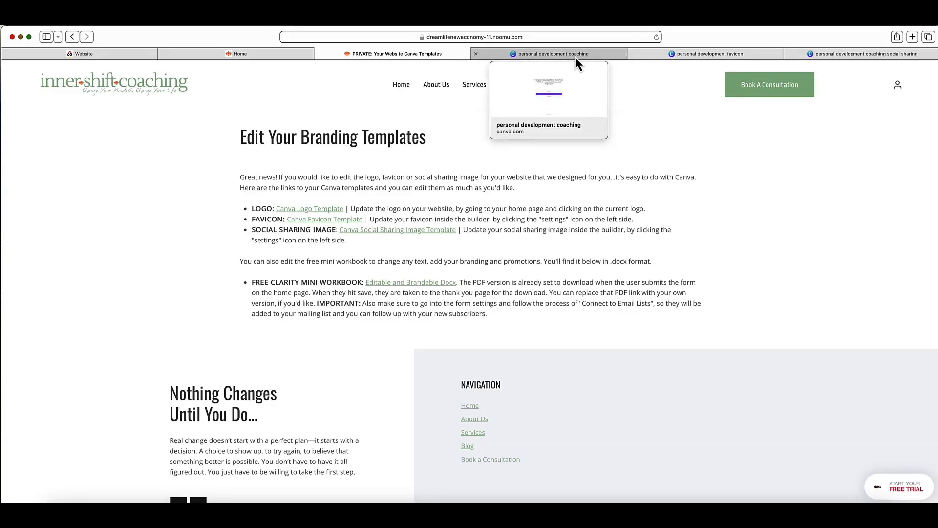
left_click(575, 57)
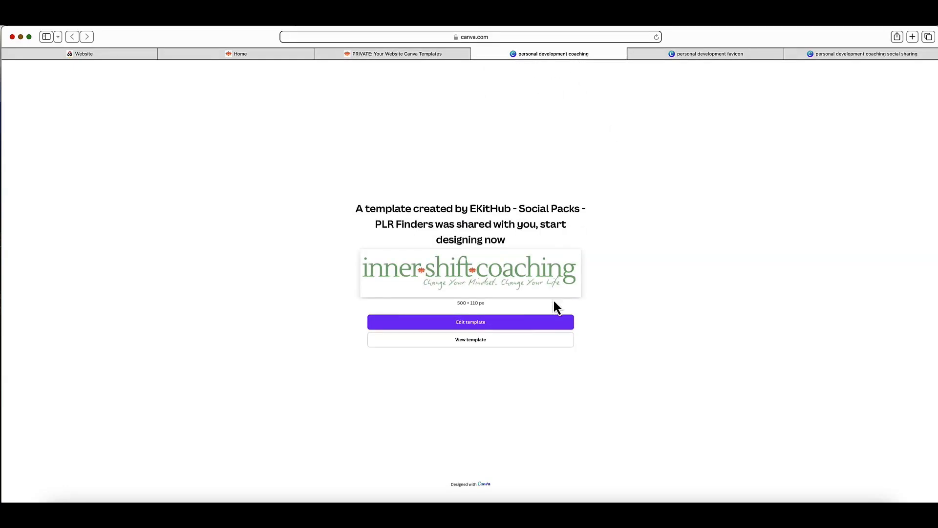
Step: Open the Canva logo template for editing, select the "inner shift coaching" text and show the design's layers
left_click(503, 326)
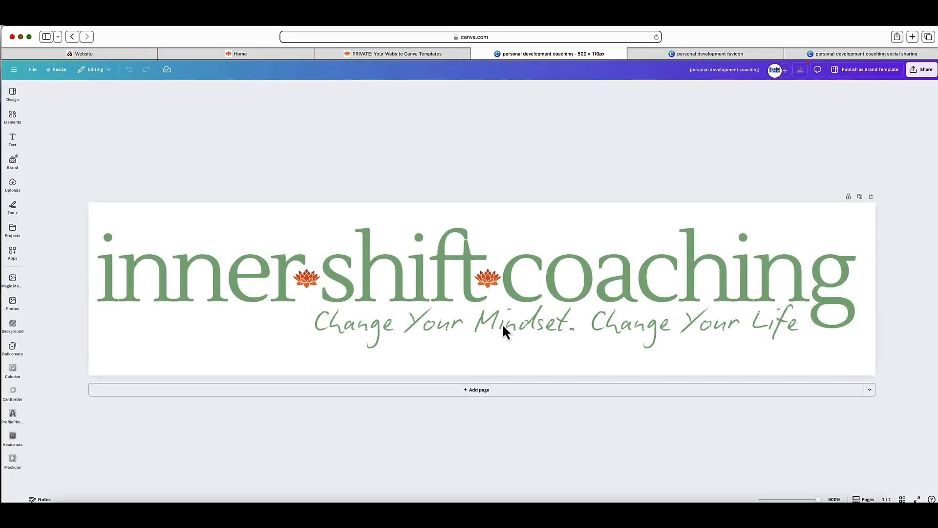
left_click(574, 277)
left_click(585, 279)
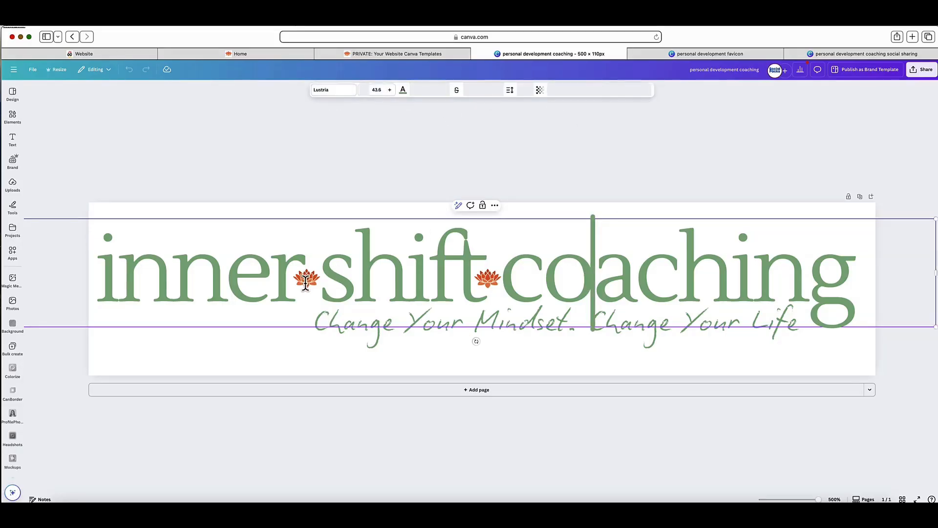
left_click(625, 91)
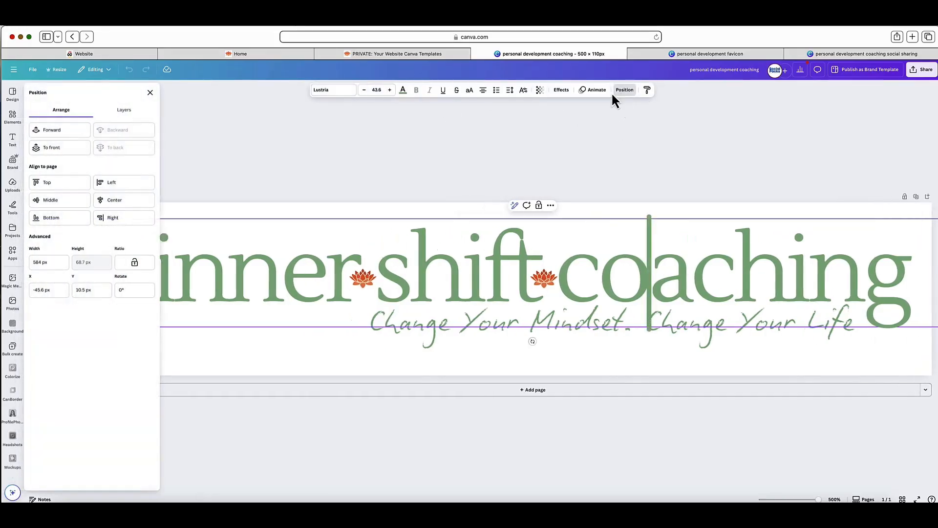
left_click(128, 113)
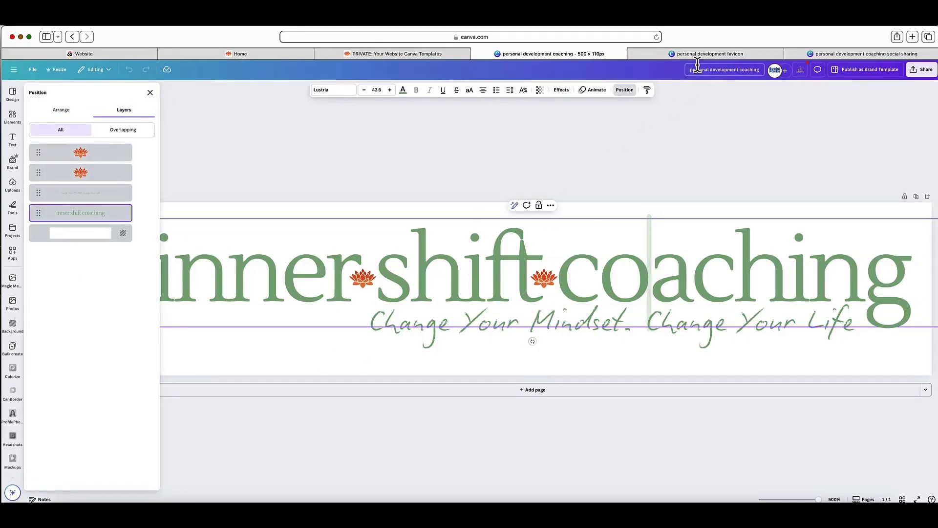
Step: View the Canva favicon template and the social sharing image template
left_click(697, 55)
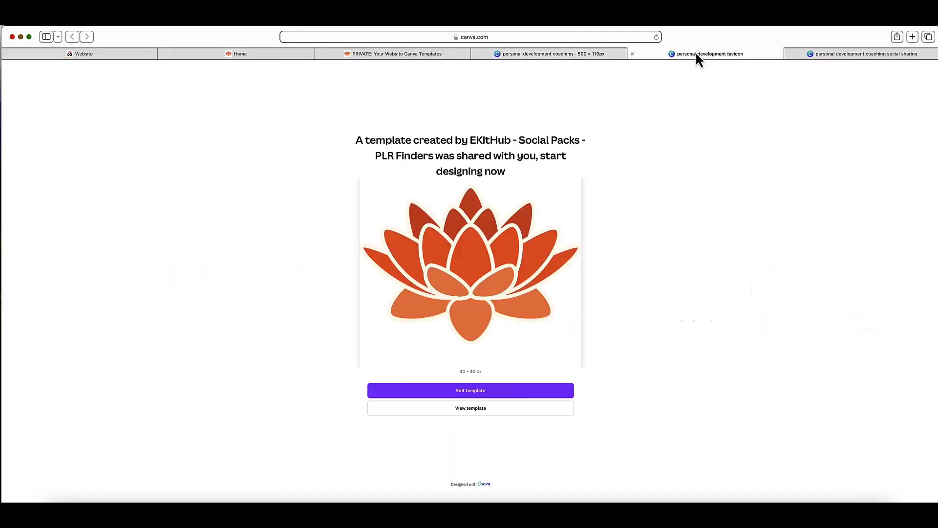
left_click(828, 55)
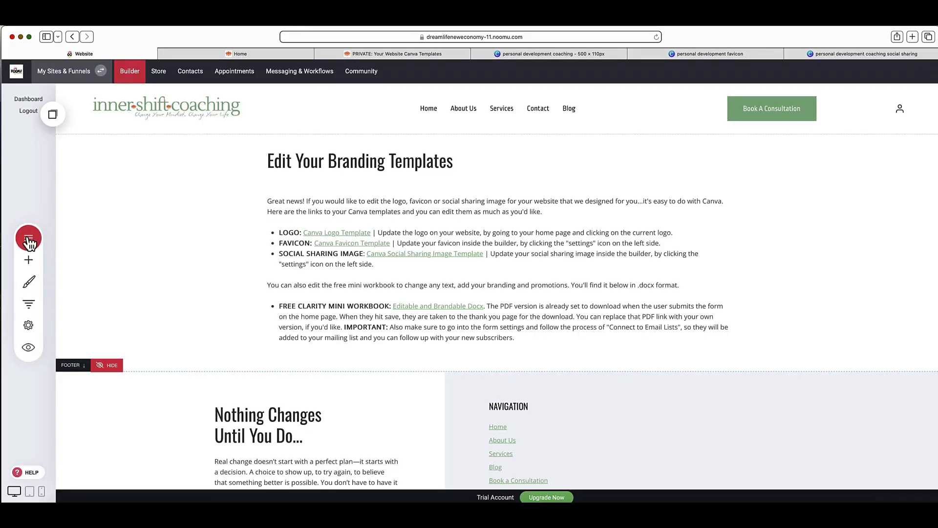
Step: Switch back to the website builder and open the Appointment page to view its consultation text and booking calendar
left_click(29, 239)
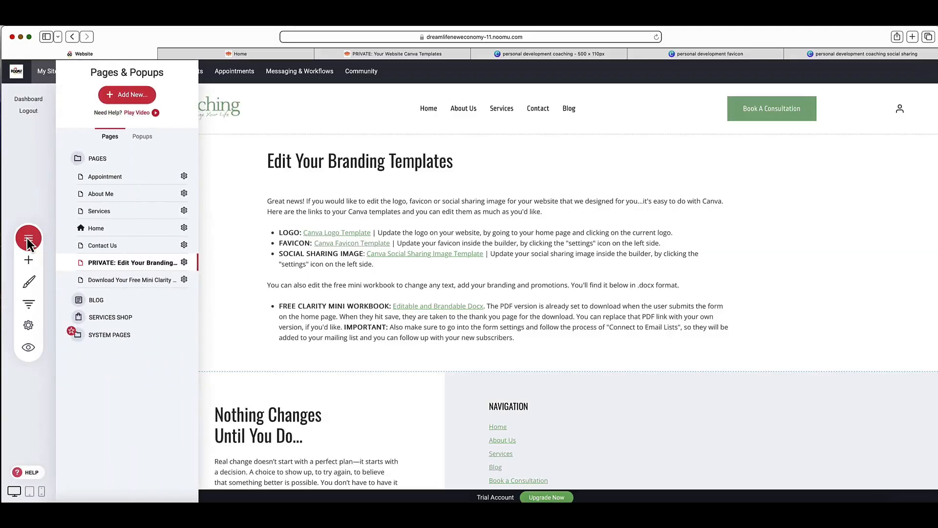
left_click(125, 179)
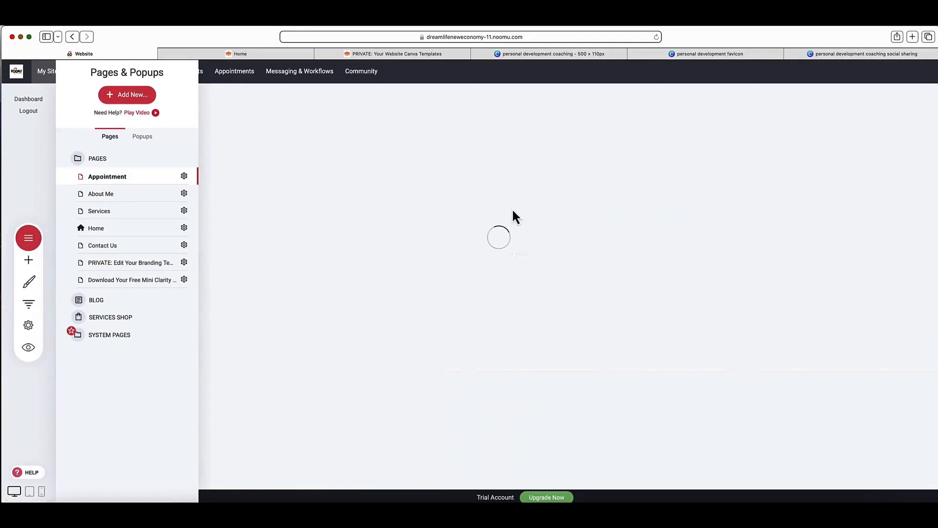
left_click(446, 209)
scroll(329, 228, "down", 1)
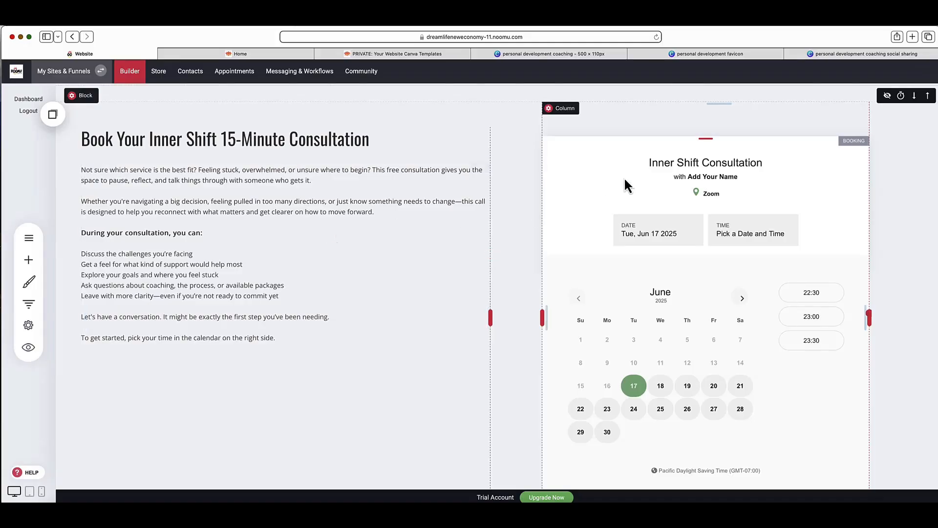
Step: Review the booking calendar's settings down to the contact tagging option, keeping Inner Shift Consultation as the booking event, and close them
left_click(636, 189)
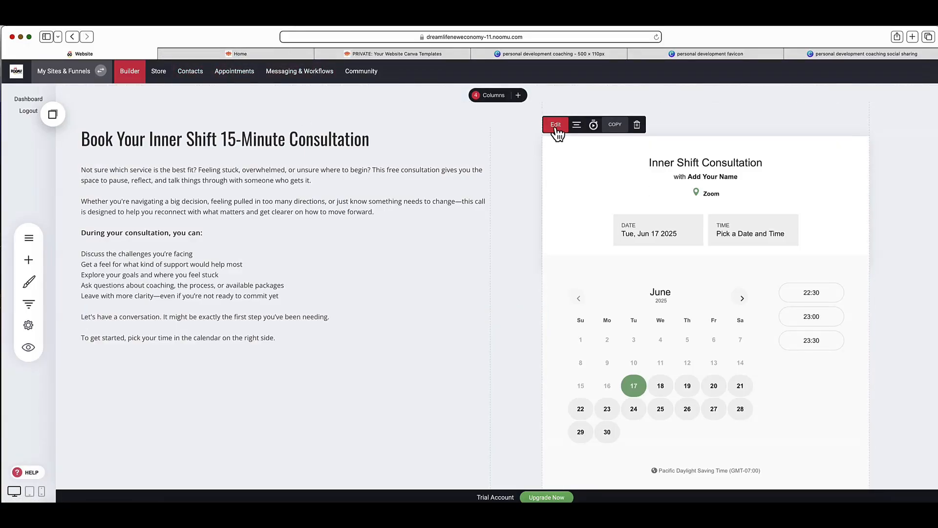
left_click(567, 177)
left_click(556, 126)
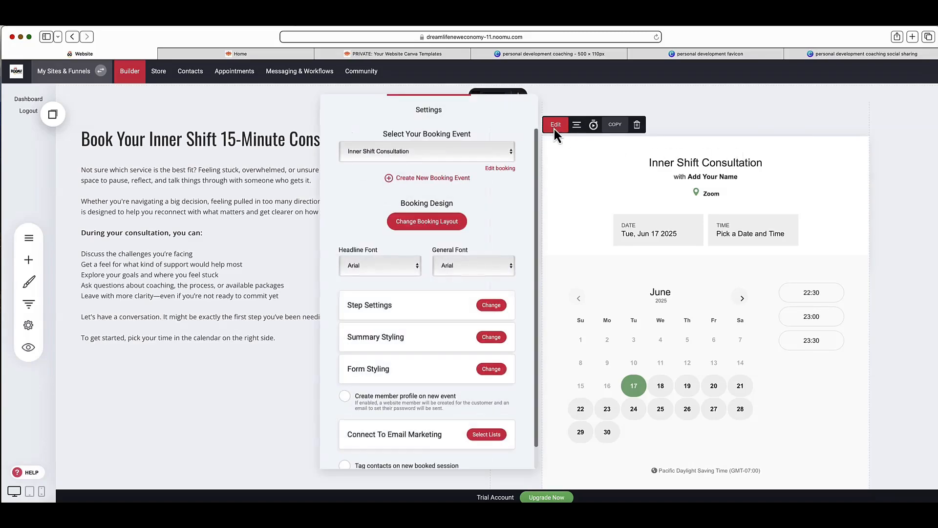
left_click(489, 150)
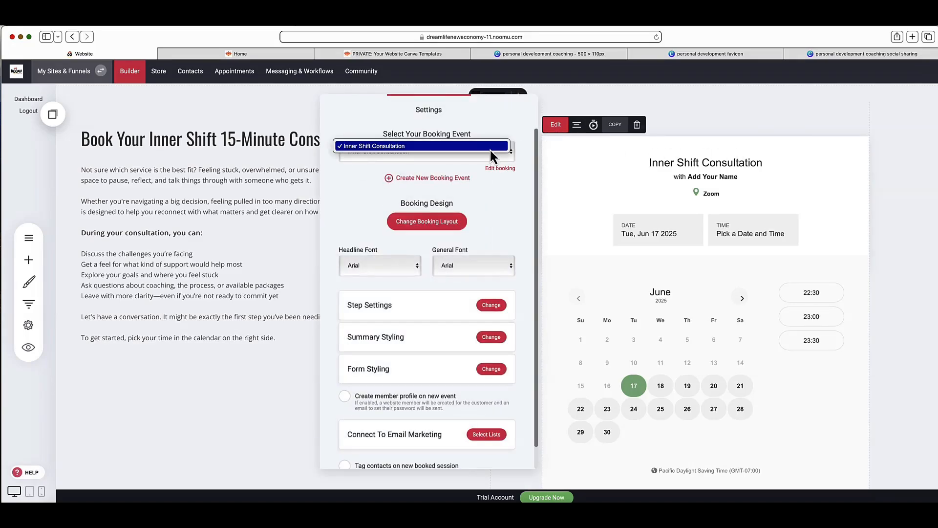
left_click(490, 147)
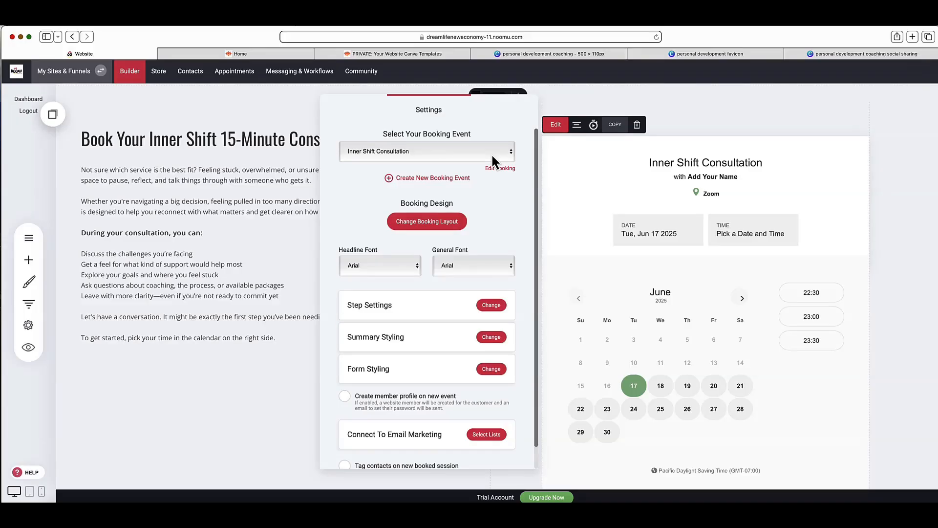
left_click(492, 156)
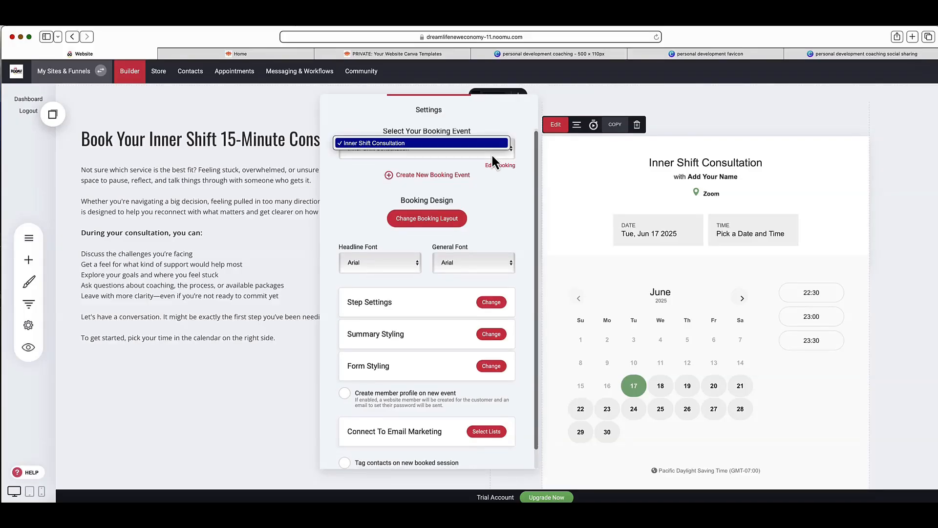
left_click(503, 191)
scroll(503, 191, "down", 2)
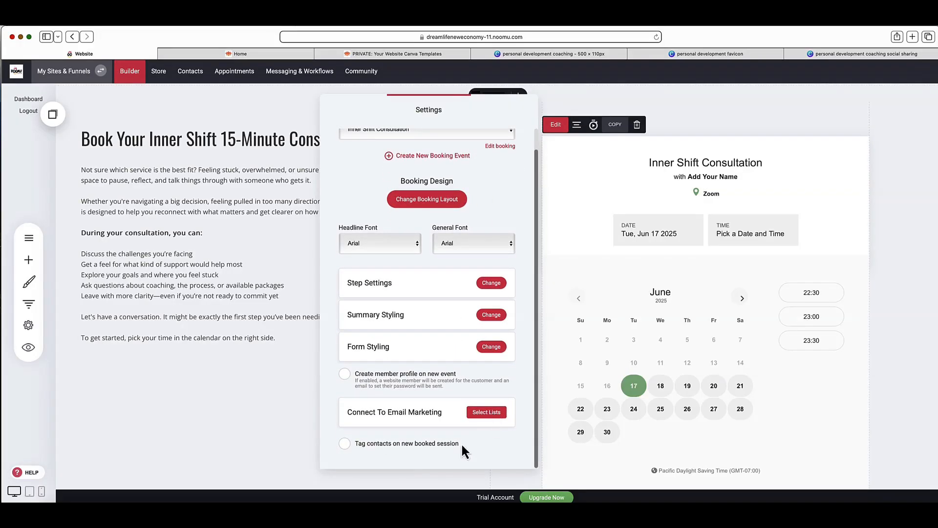
left_click(344, 445)
left_click(759, 153)
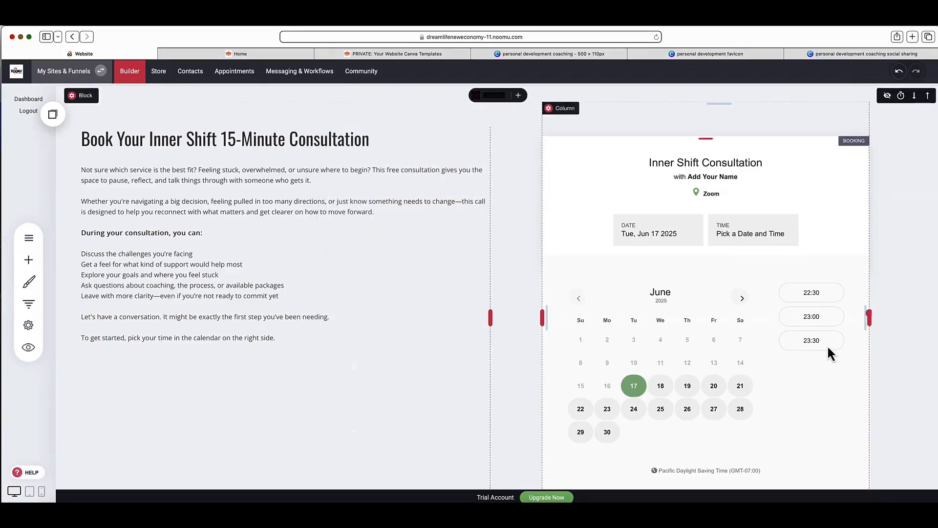
Step: Open the Inner Shift Consultation booking event in Appointments and review its location, meeting reminder and customer email option, keeping the 2-hour reminder
left_click(232, 78)
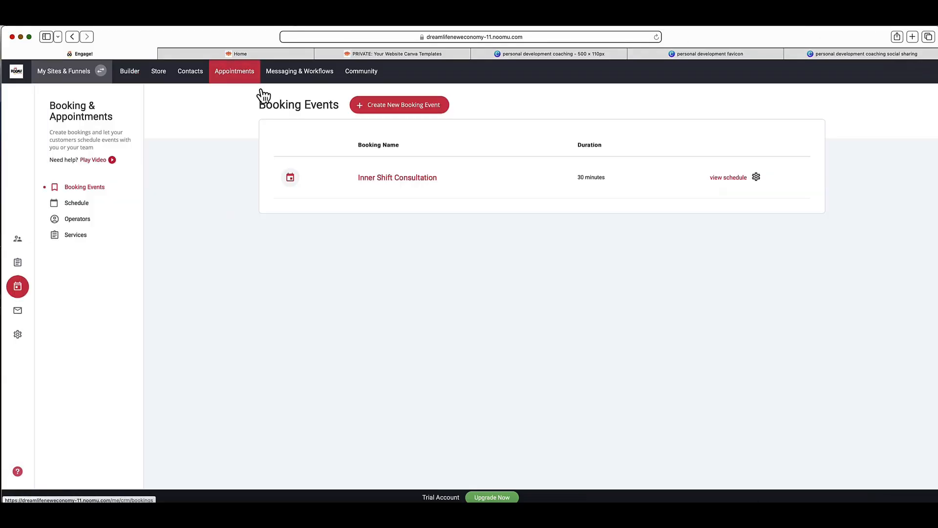
left_click(407, 183)
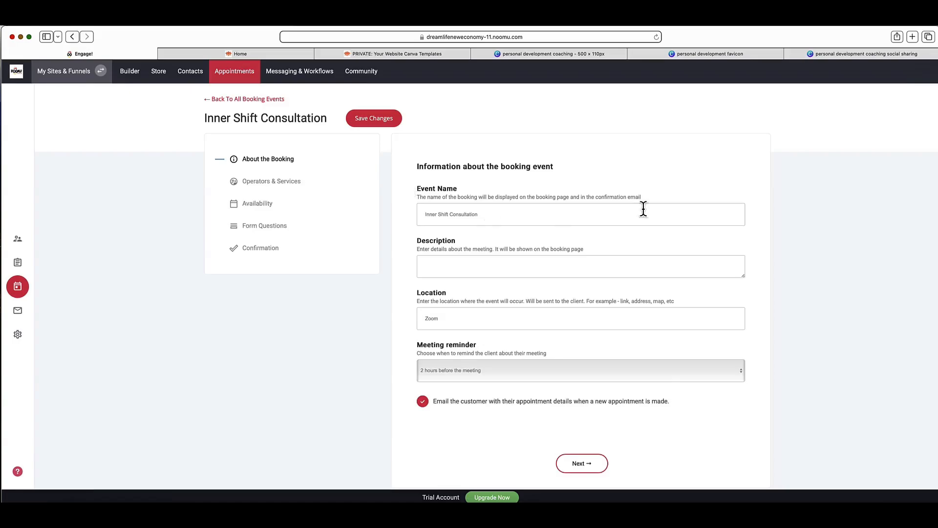
scroll(458, 209, "down", 3)
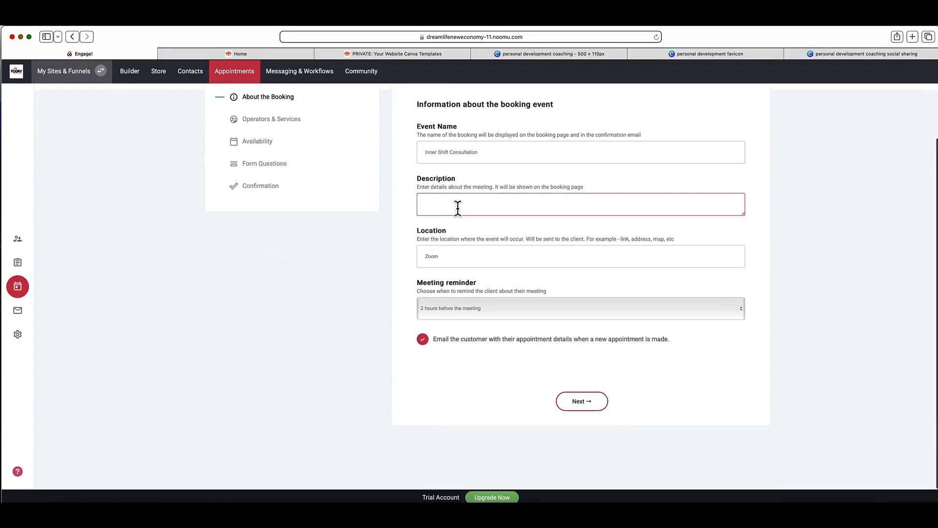
left_click(468, 256)
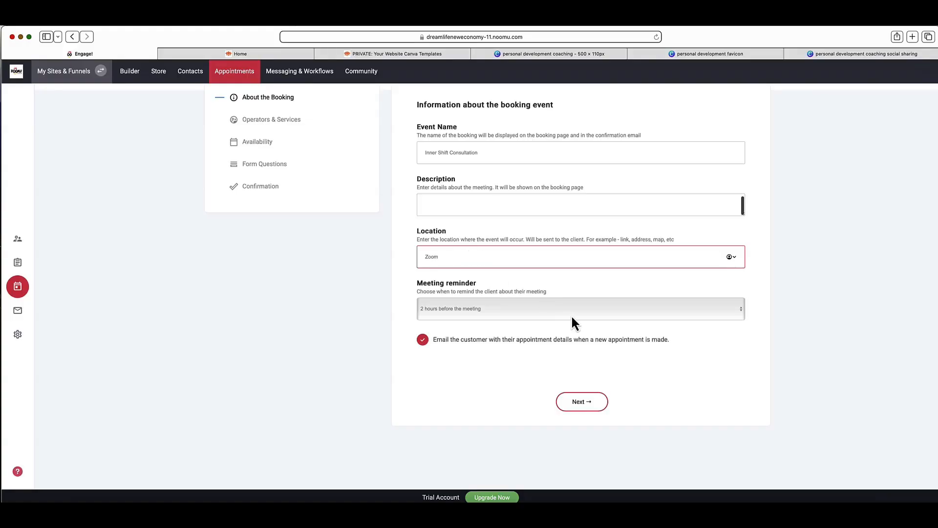
left_click(453, 310)
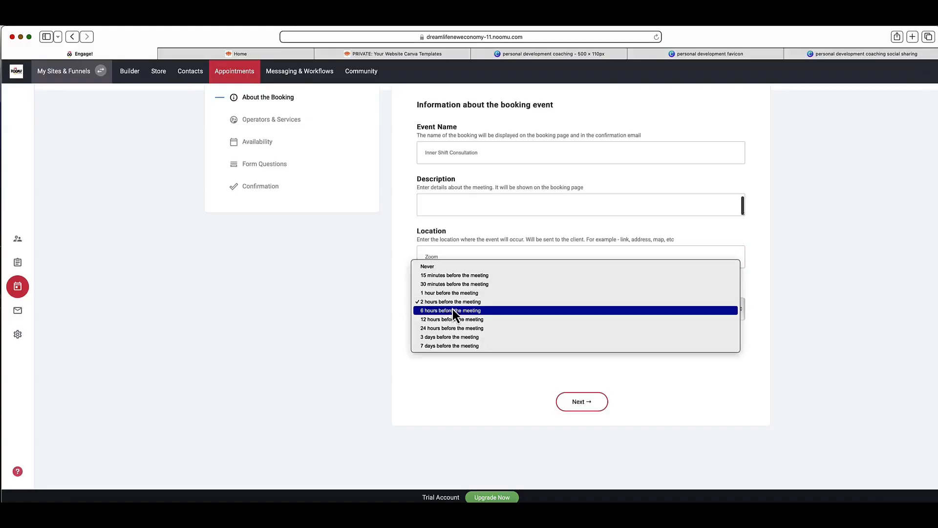
left_click(550, 226)
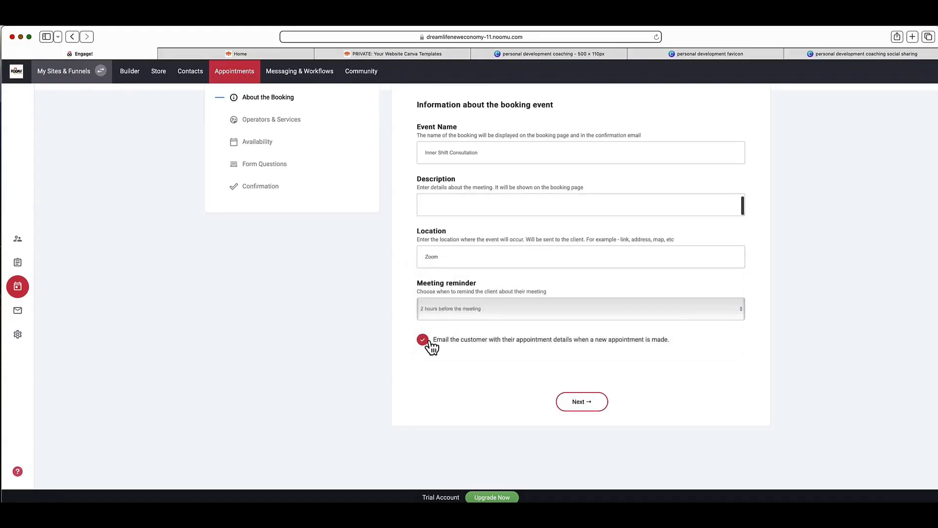
left_click(424, 341)
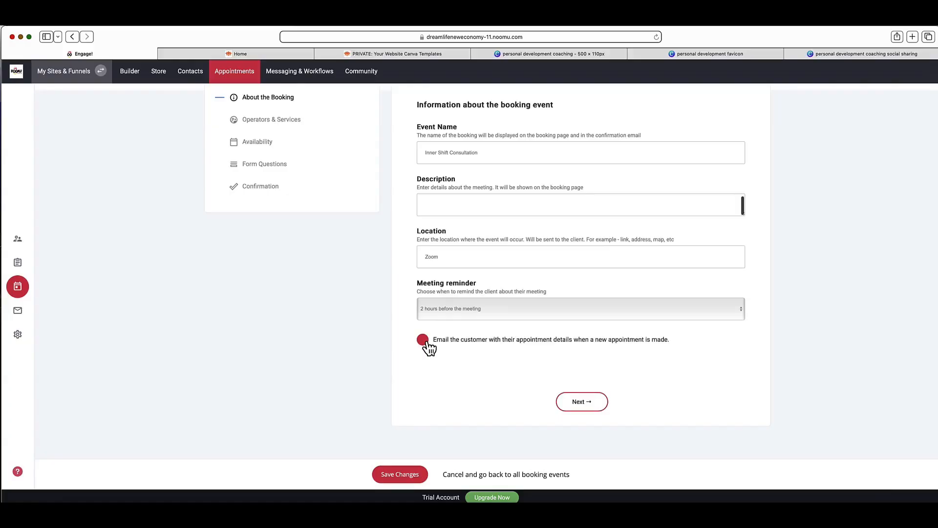
Step: Review the booking event's Operators & Services and Availability settings, including duration, available hours, excluded days, scheduling notice and appointment buffer
left_click(576, 405)
left_click(578, 403)
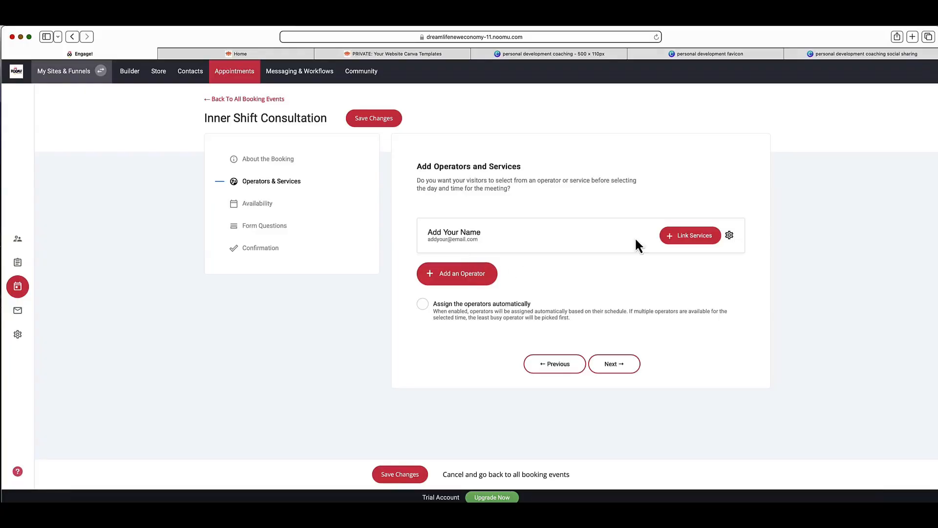
left_click(629, 367)
left_click(630, 370)
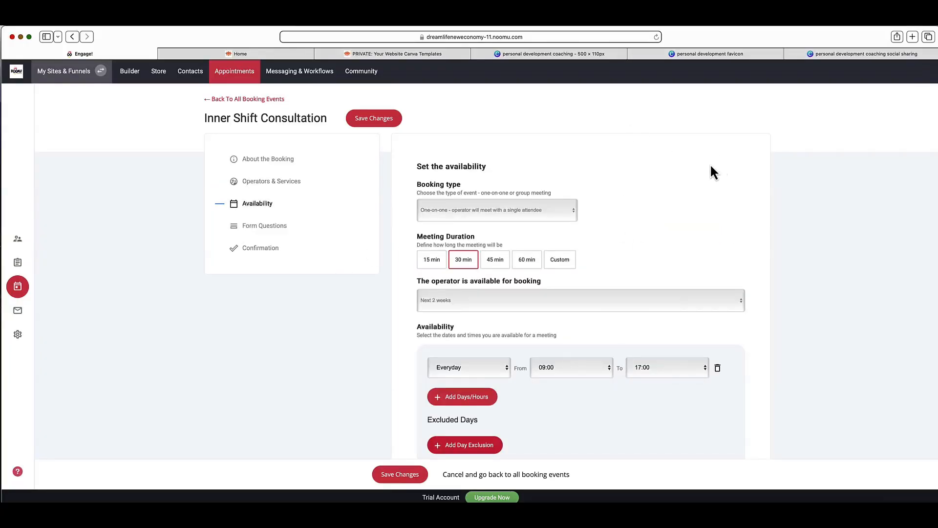
scroll(710, 171, "down", 3)
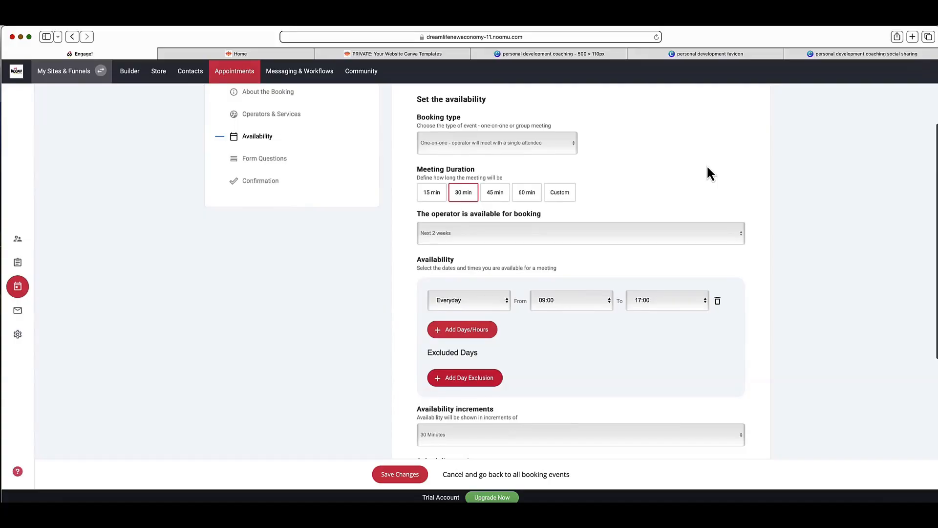
scroll(530, 256, "down", 3)
scroll(503, 252, "down", 5)
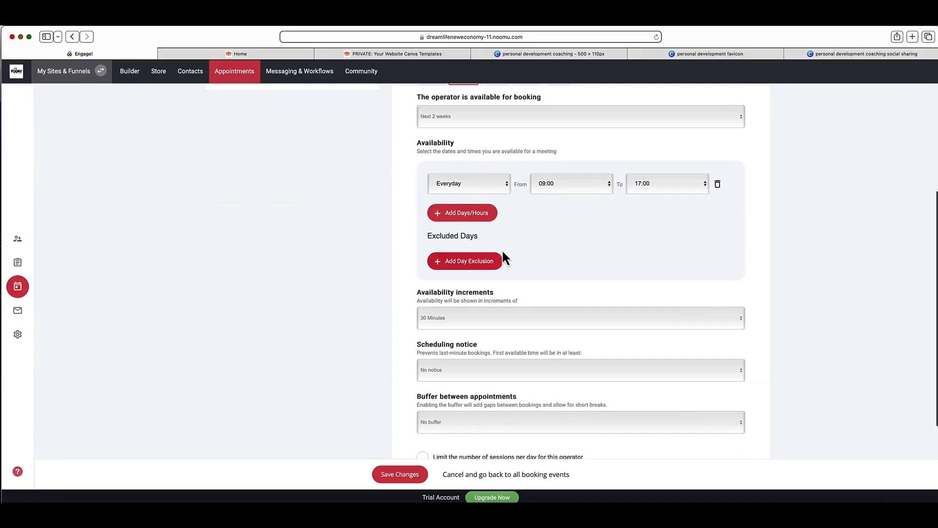
scroll(502, 249, "down", 2)
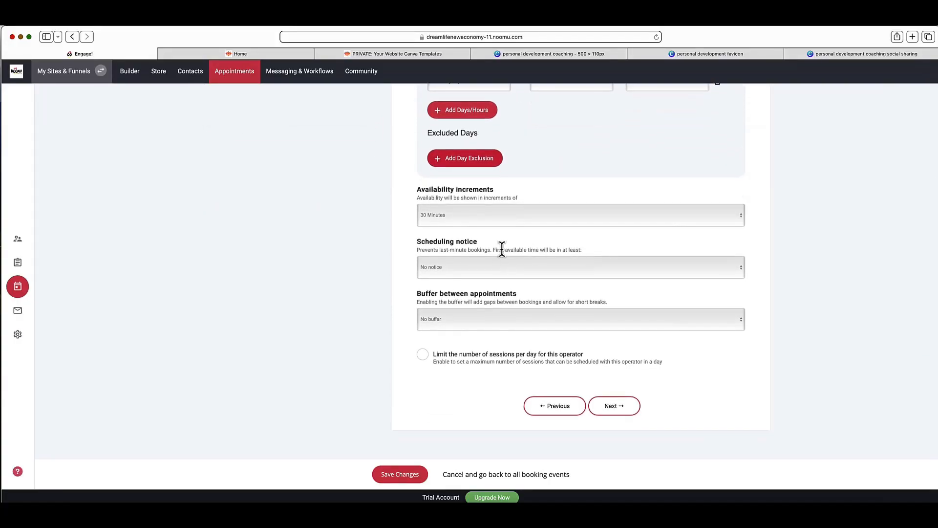
scroll(501, 249, "down", 1)
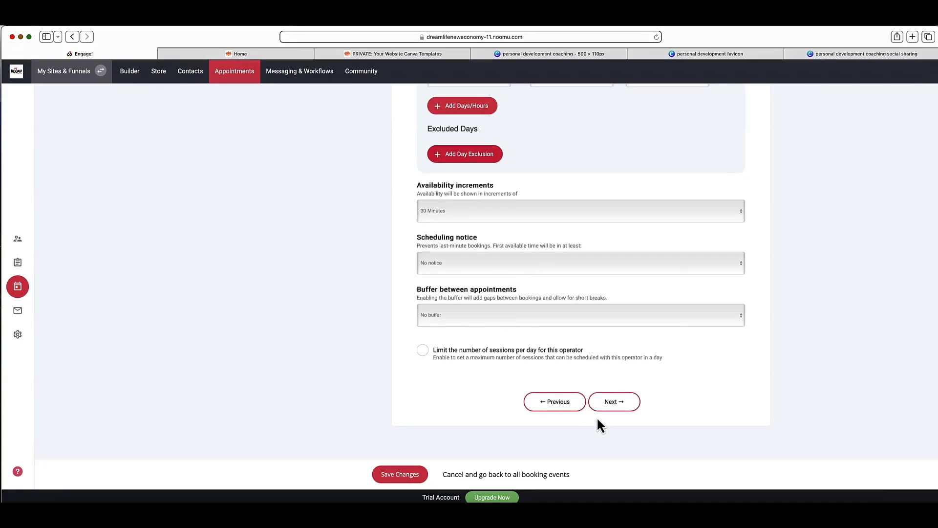
Step: Review the booking event's form questions and the field types that can be added, and save the questions without adding a field
left_click(611, 403)
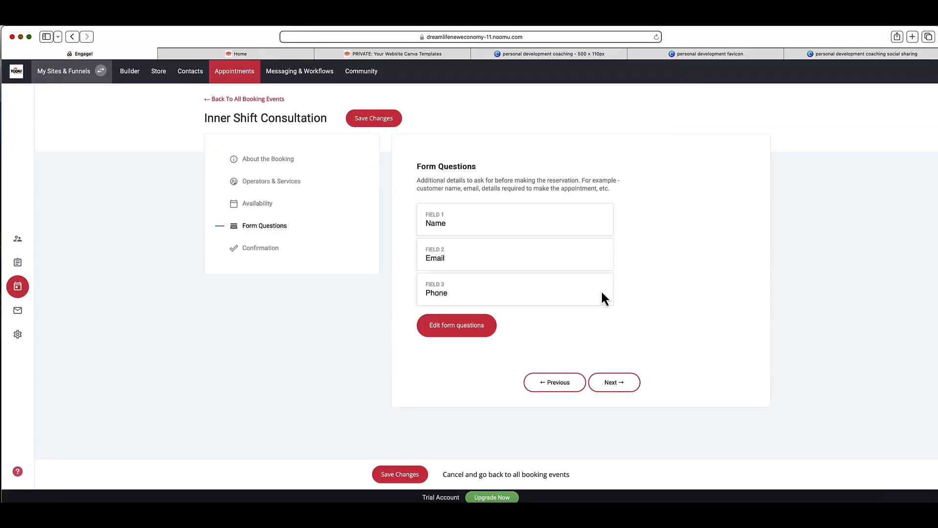
left_click(440, 333)
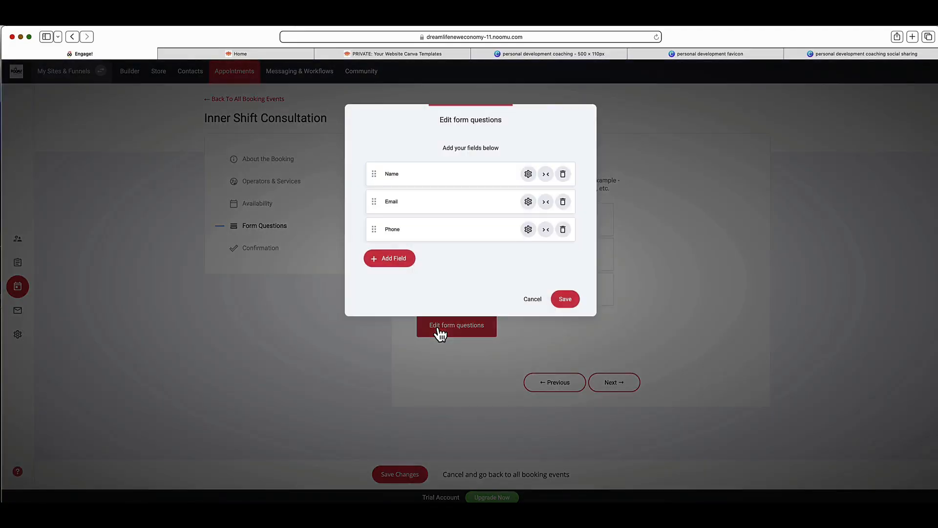
left_click(399, 262)
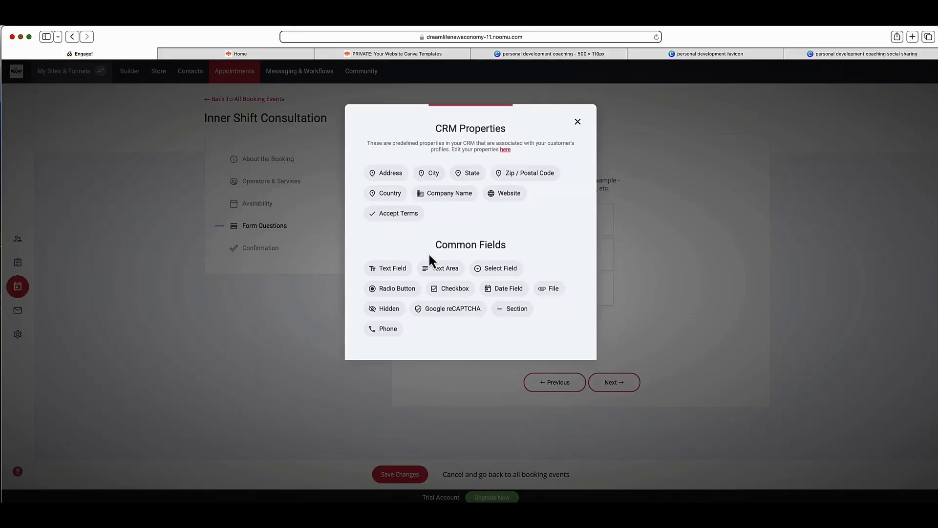
left_click(673, 227)
left_click(563, 297)
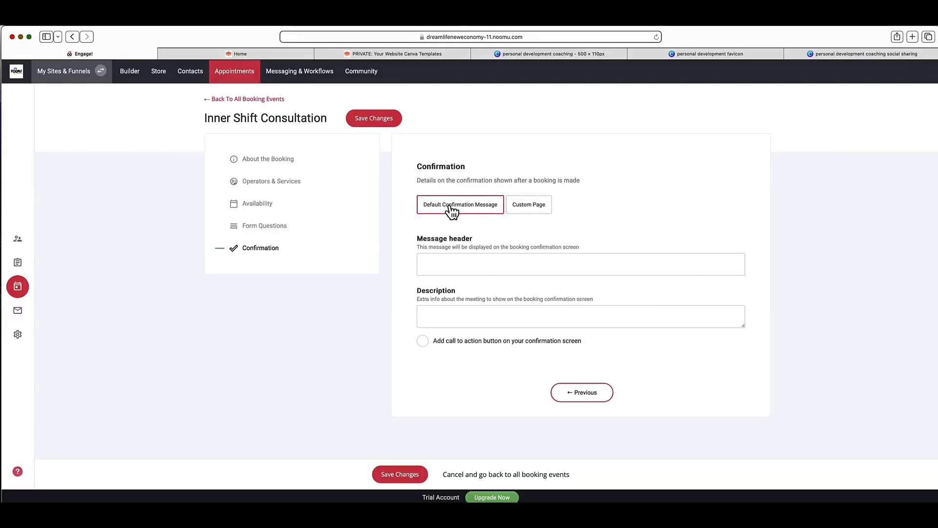
Step: Review the booking event's confirmation options, including message header, description and custom page, and return to all booking events discarding the changes
left_click(442, 265)
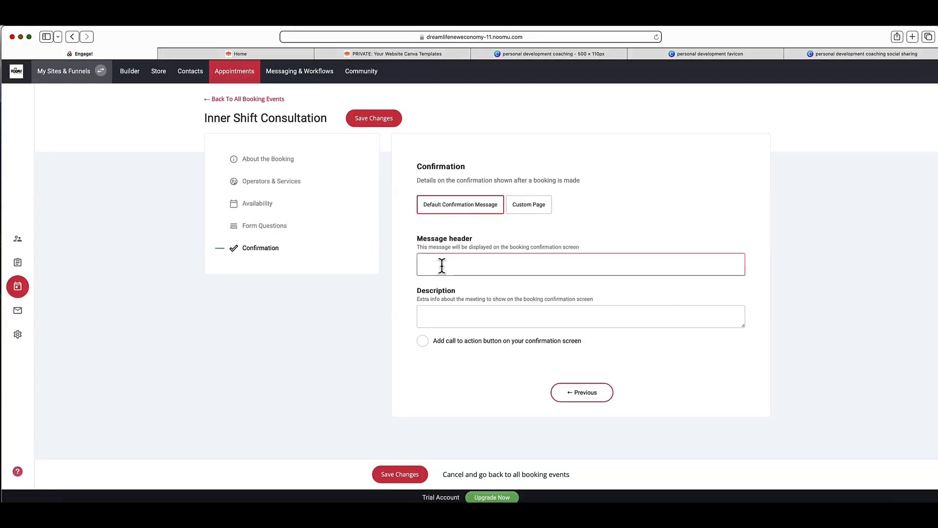
left_click(449, 318)
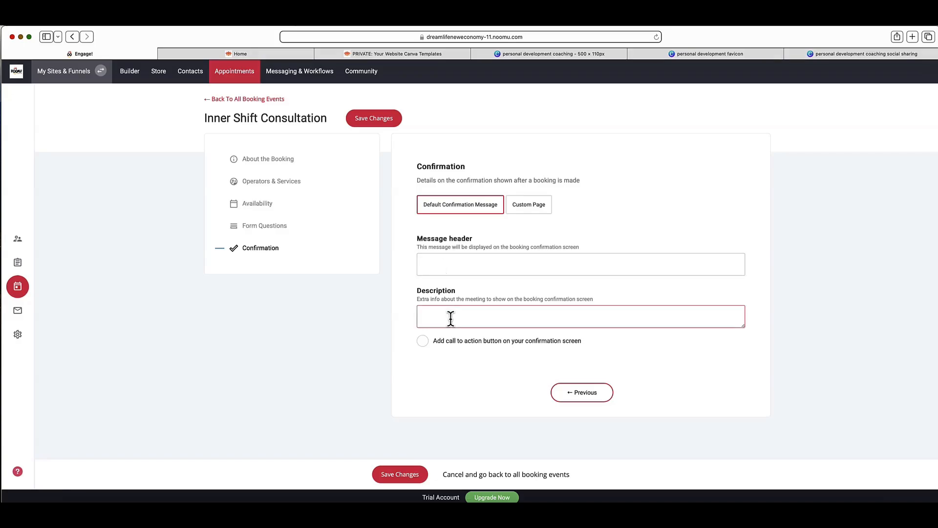
left_click(534, 213)
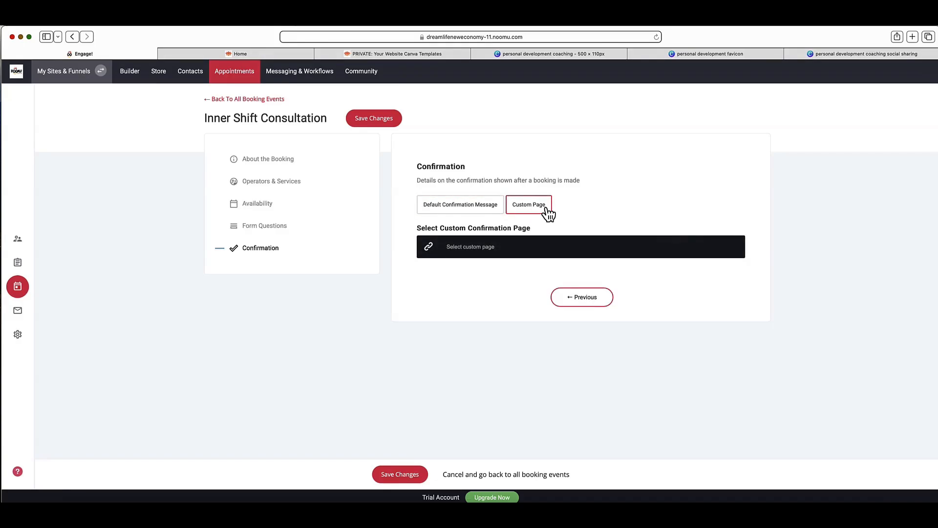
left_click(238, 101)
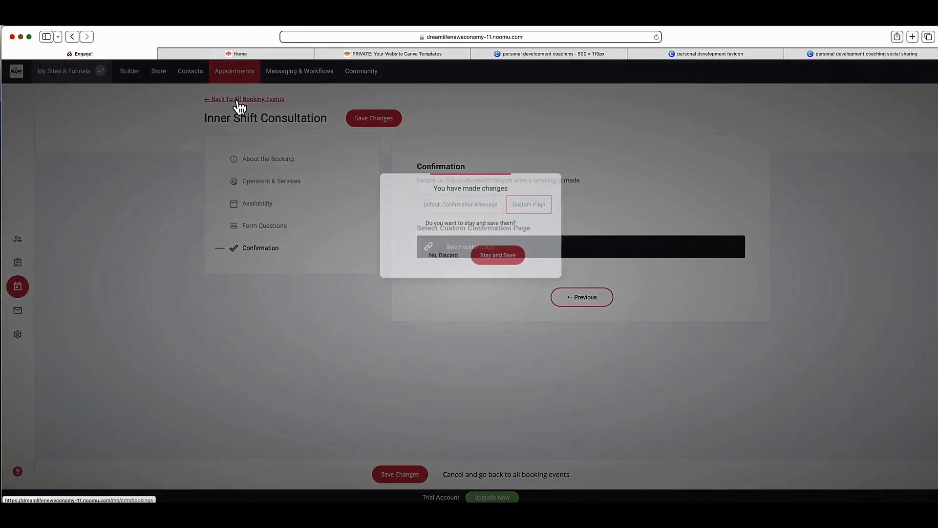
left_click(435, 259)
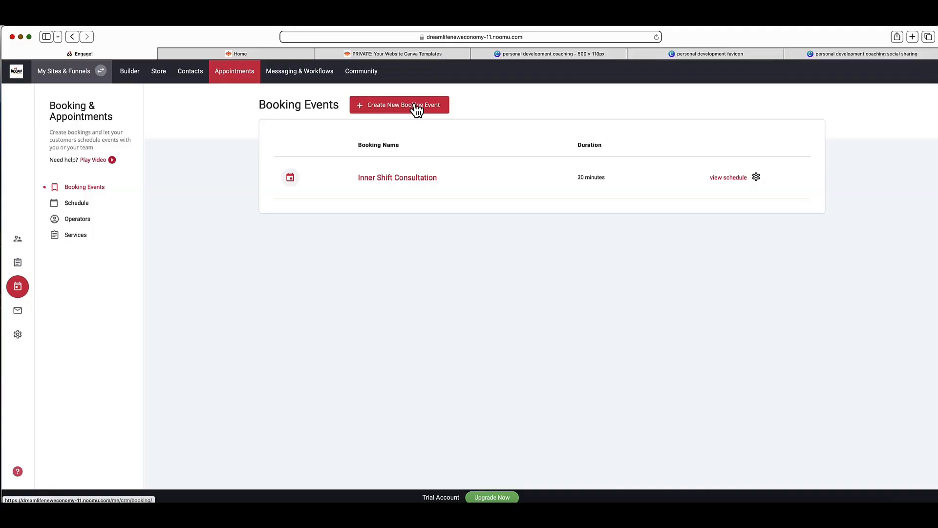
Step: Open the About Me page in the website builder and review its placeholder story text and portrait image
left_click(125, 76)
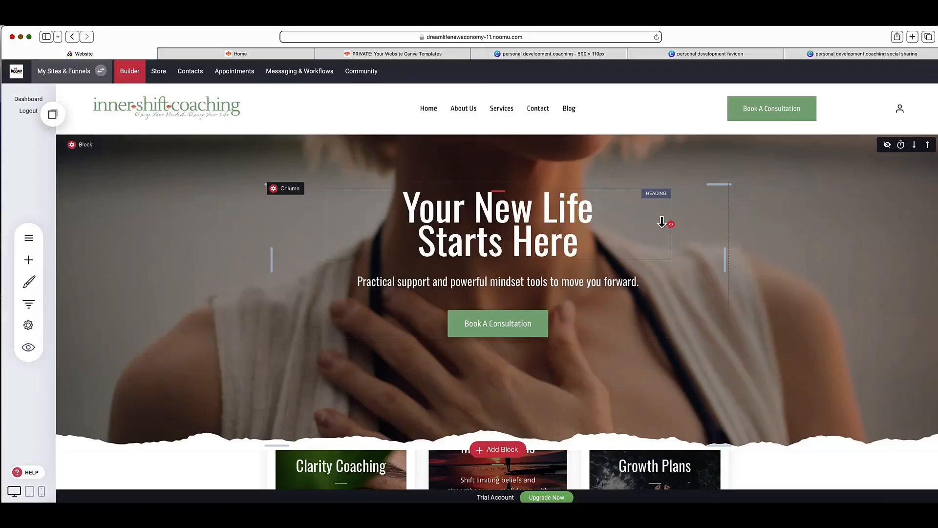
left_click(28, 238)
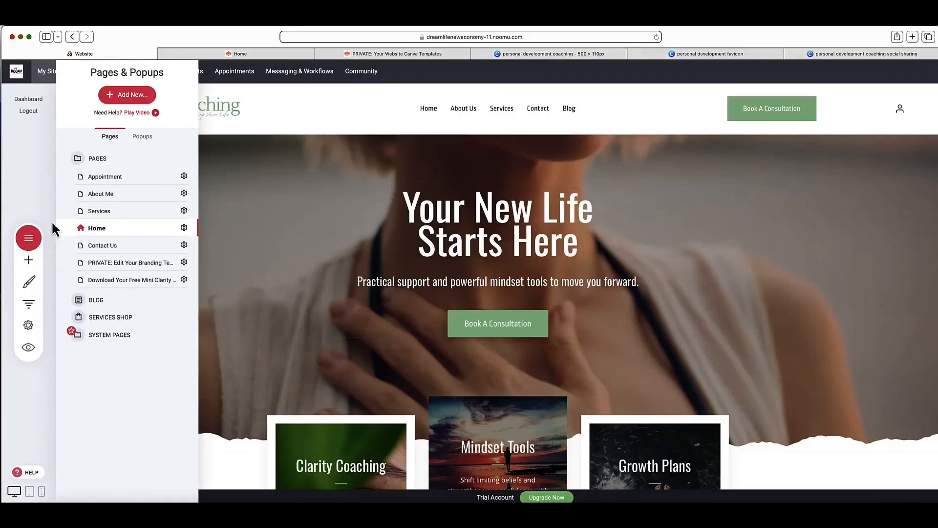
left_click(122, 194)
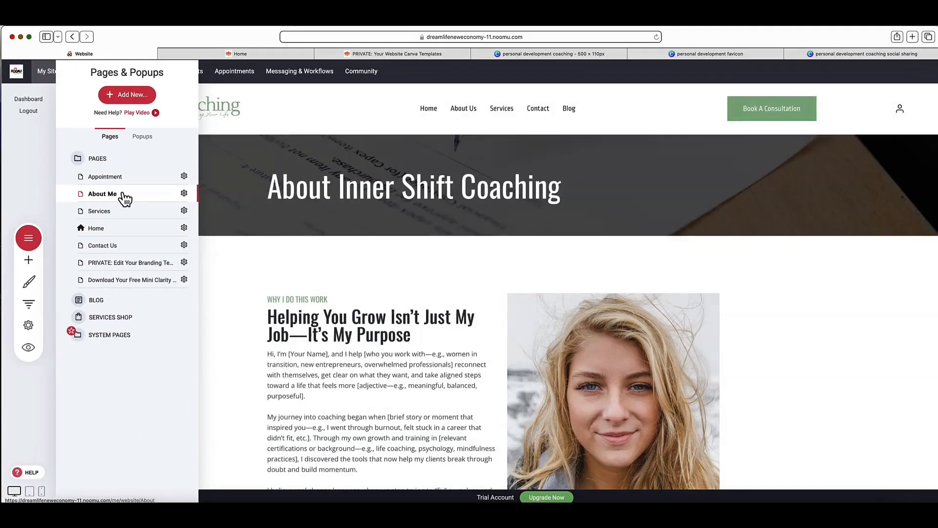
left_click(438, 293)
scroll(438, 292, "down", 2)
scroll(383, 287, "down", 3)
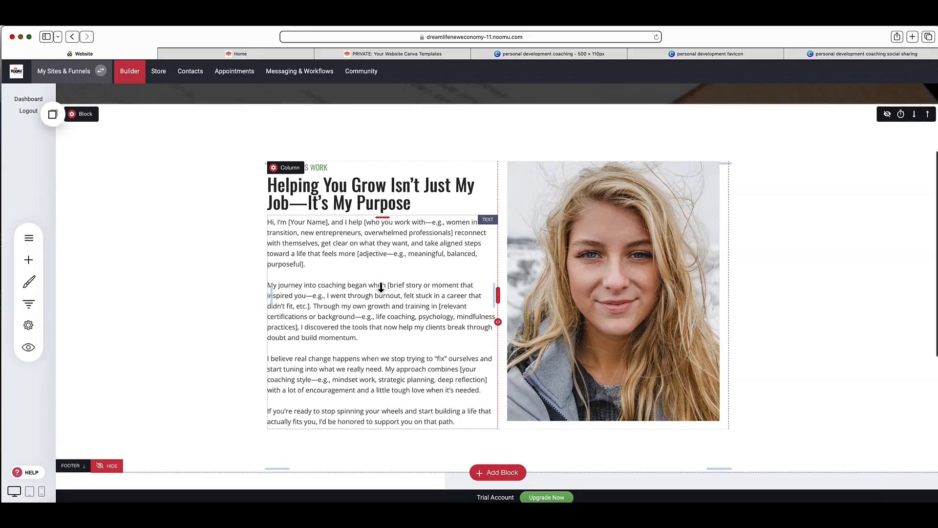
scroll(488, 285, "down", 1)
left_click(628, 283)
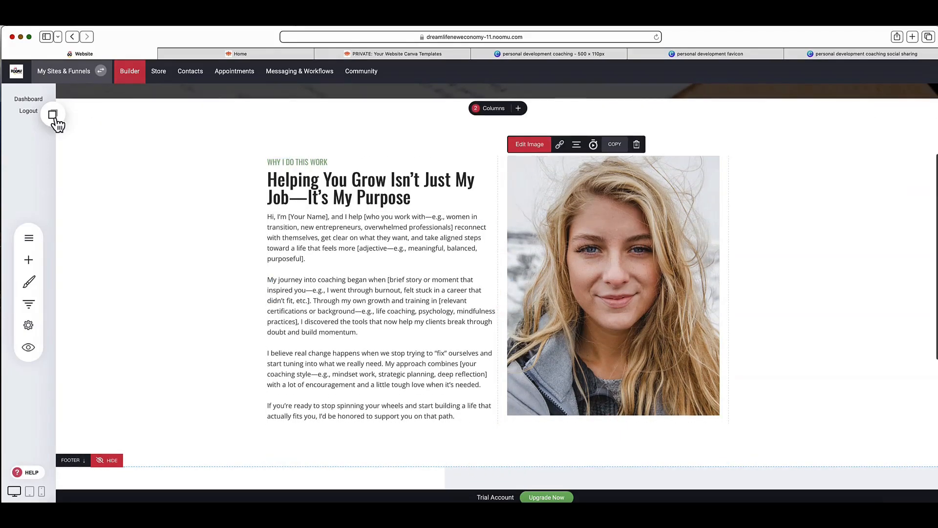
Step: Open the Services page and review its three coaching package cards and the consultation block below them
left_click(32, 238)
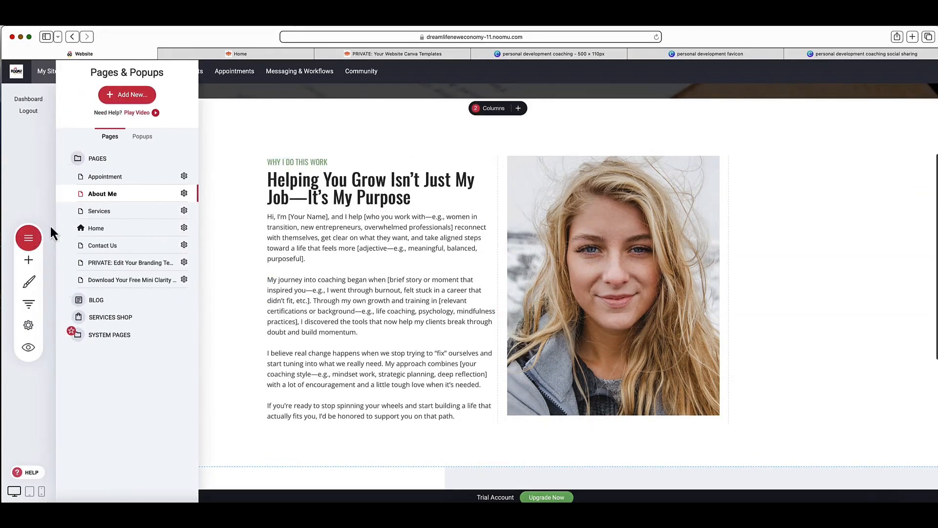
left_click(109, 211)
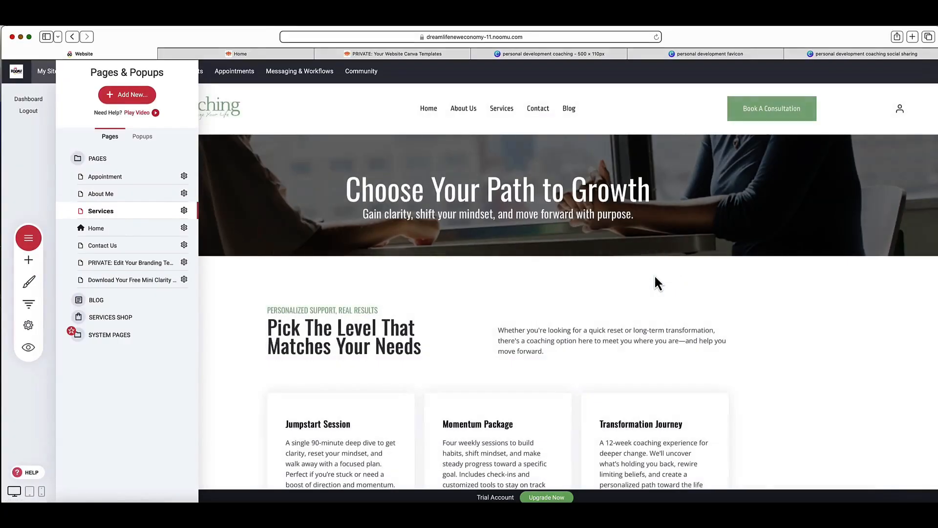
left_click(495, 317)
scroll(496, 319, "down", 4)
scroll(494, 316, "down", 1)
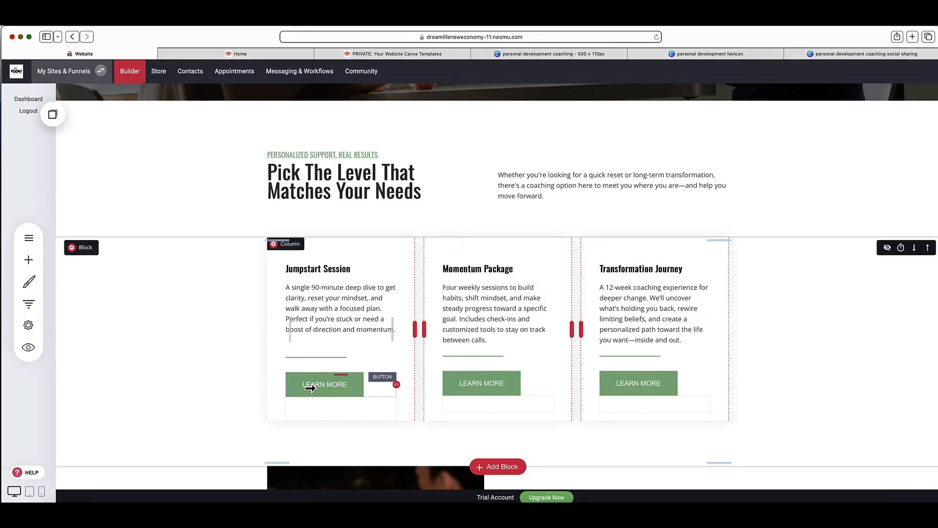
scroll(311, 388, "down", 4)
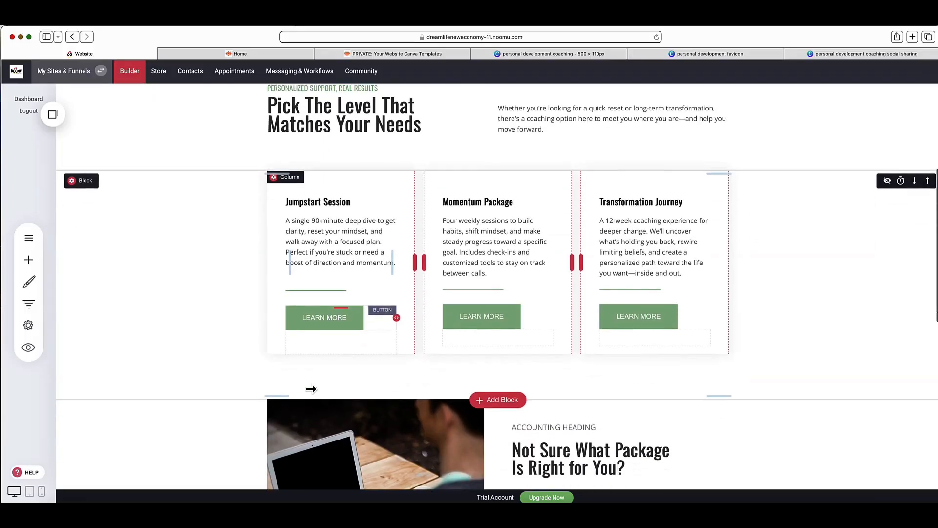
scroll(318, 382, "down", 3)
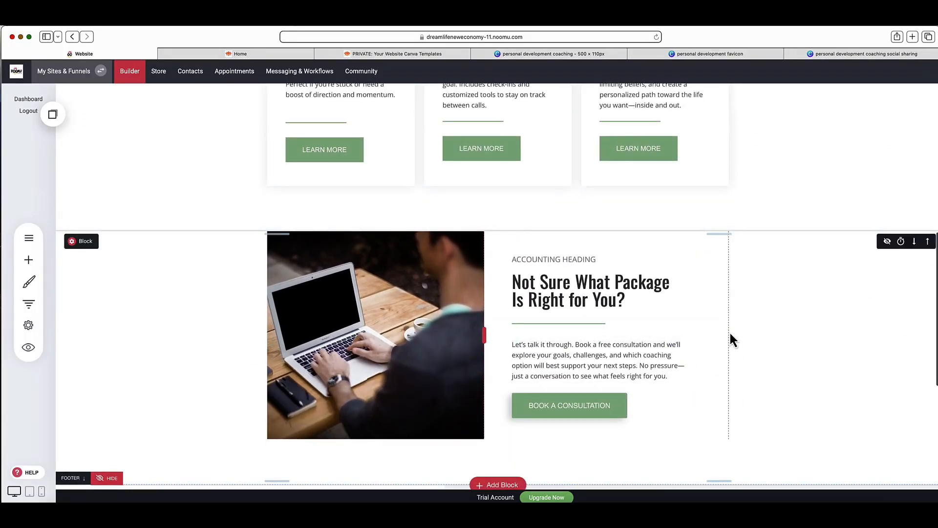
scroll(728, 332, "up", 10)
scroll(729, 330, "up", 2)
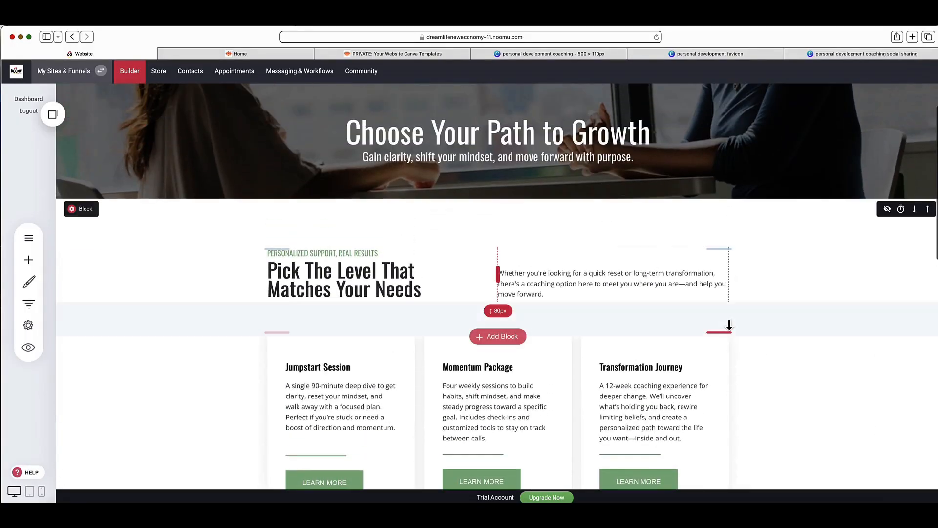
Step: Open the Services Shop from the website's page list
left_click(29, 239)
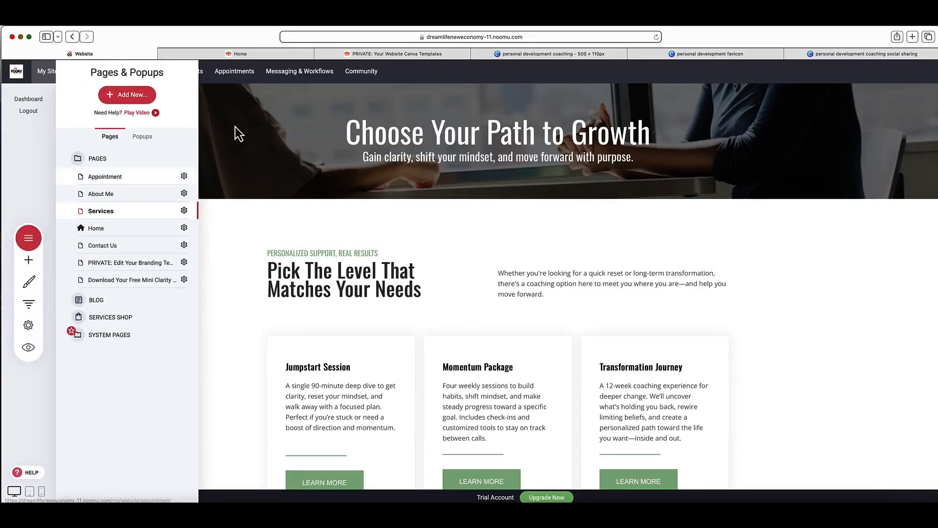
left_click(340, 129)
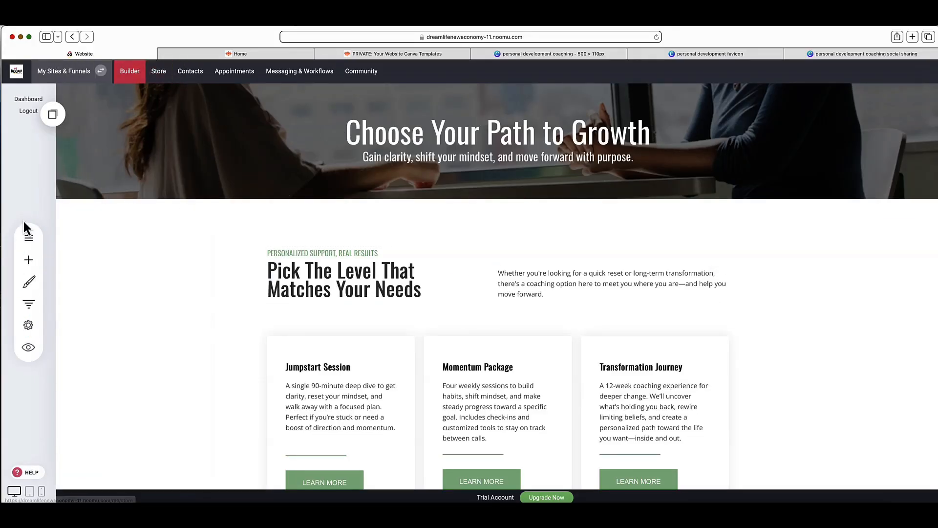
left_click(30, 239)
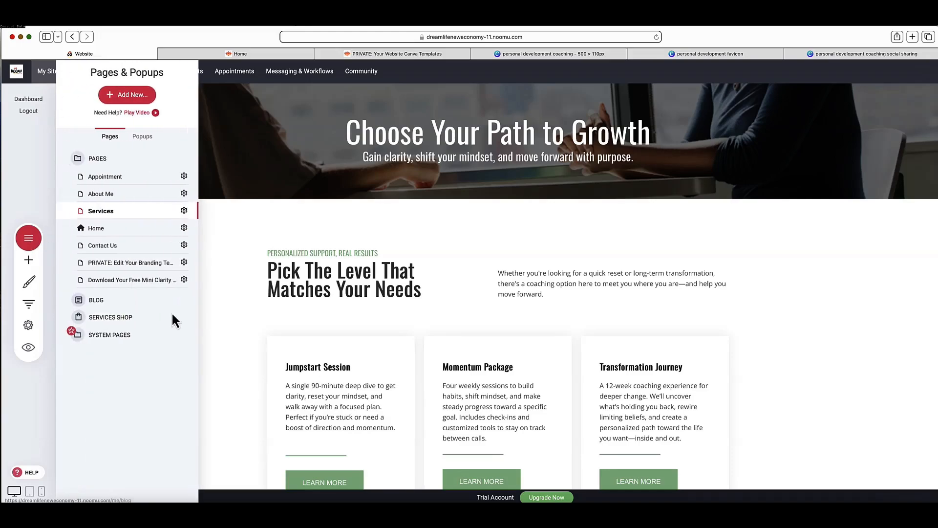
left_click(111, 317)
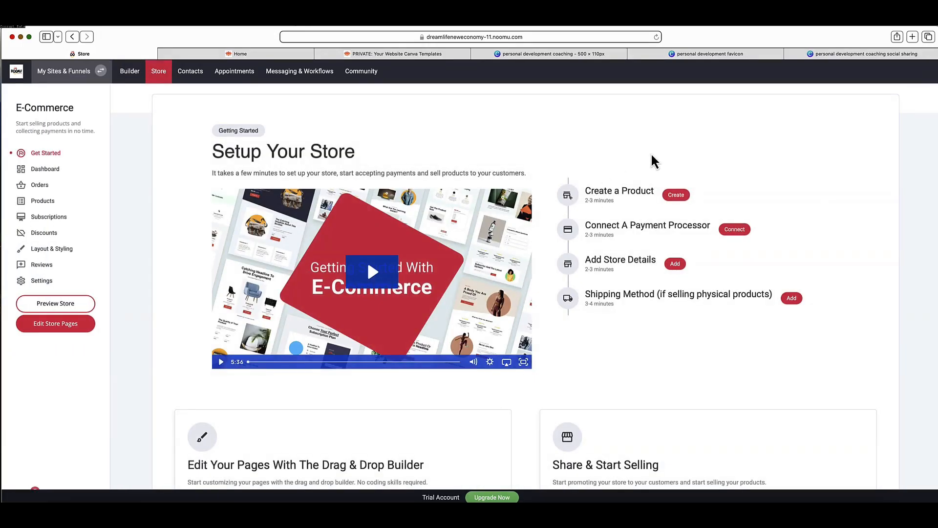
Step: Open the Jumpstart Session product from the store's products, review its description and return to the product list
left_click(43, 202)
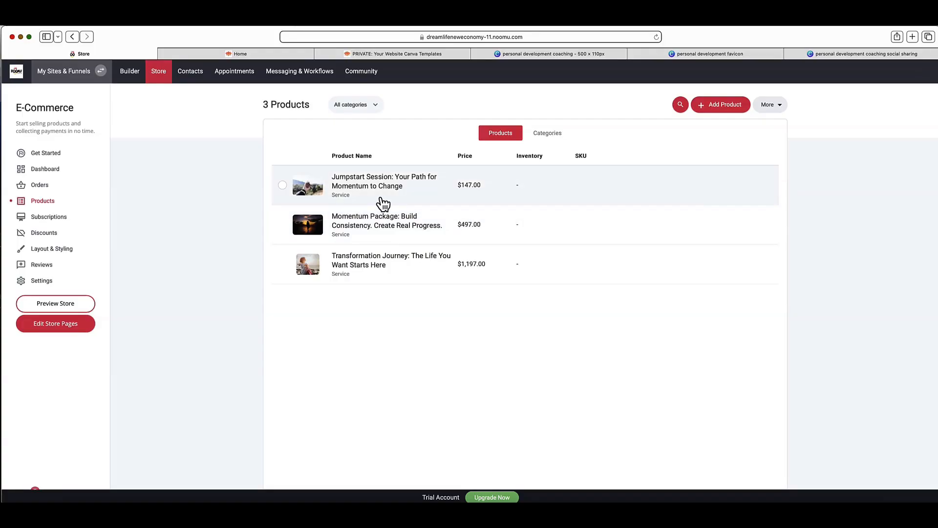
left_click(371, 186)
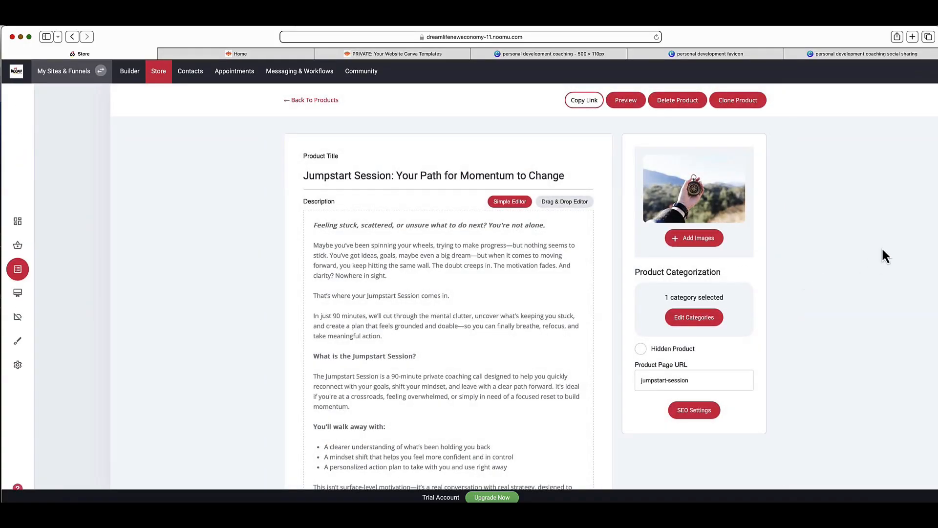
scroll(871, 236, "down", 4)
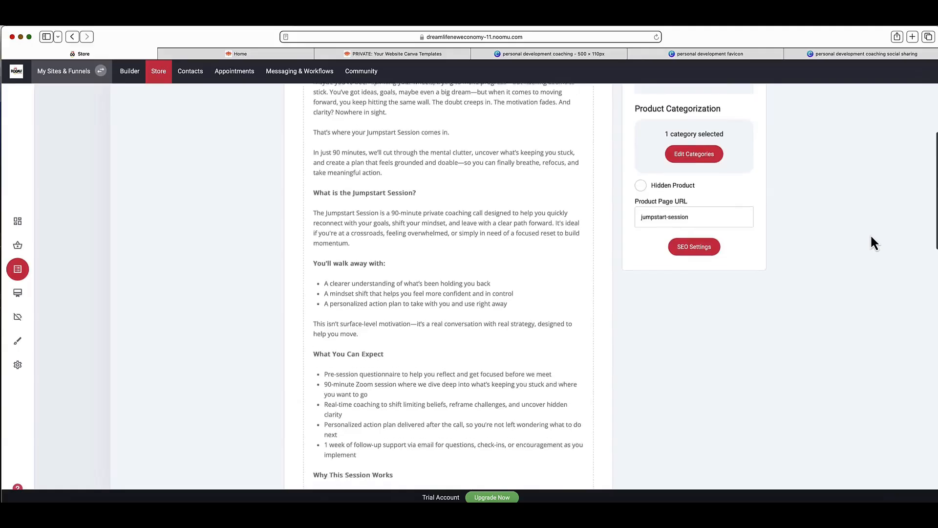
scroll(871, 237, "down", 6)
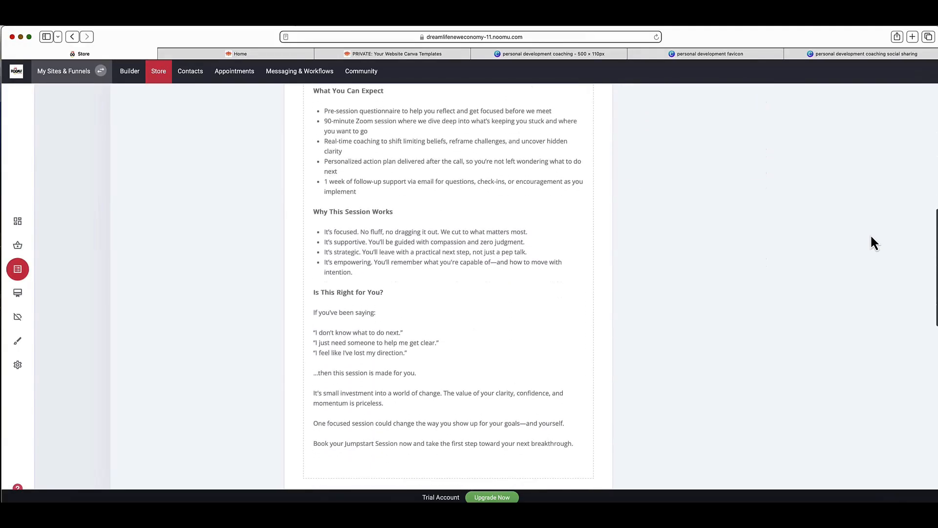
scroll(871, 242, "up", 10)
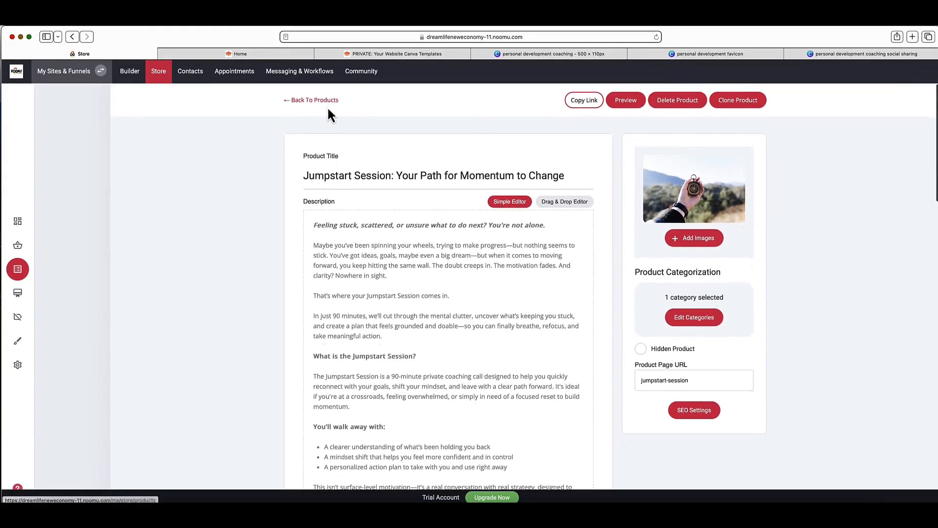
left_click(302, 102)
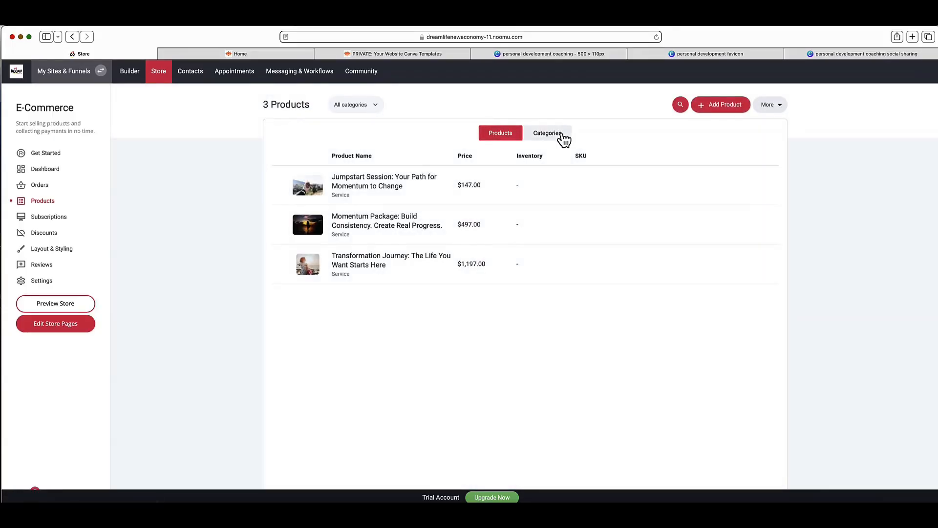
Step: Review the payment providers that can be connected to the store from its setup checklist, and close the list without connecting one
left_click(57, 158)
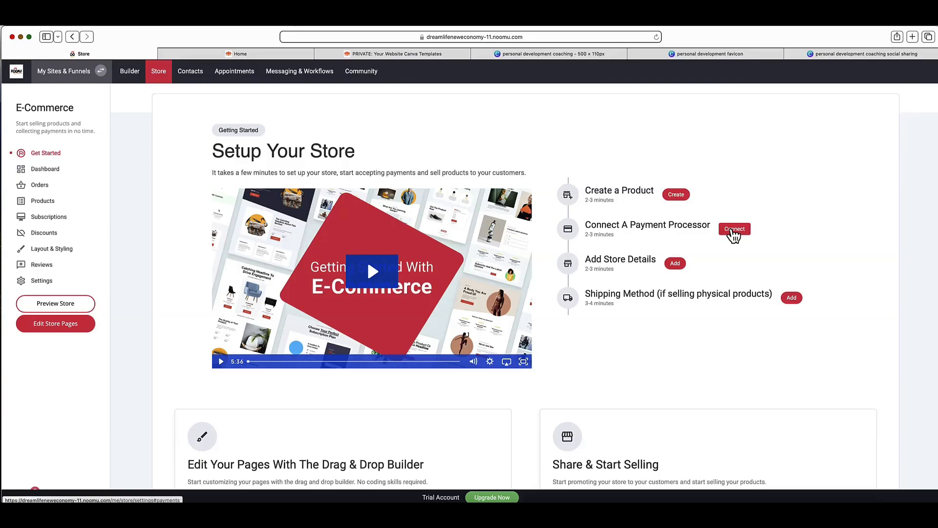
left_click(733, 230)
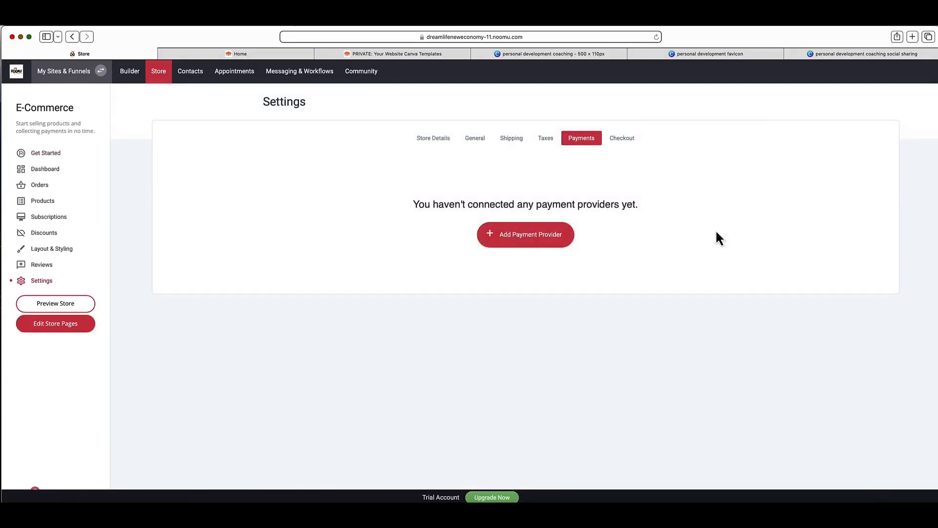
left_click(531, 235)
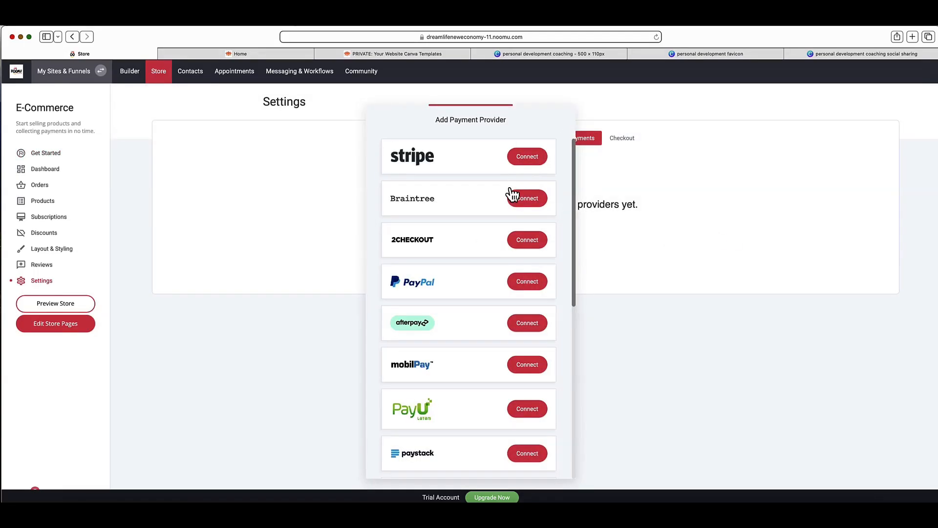
scroll(499, 236, "down", 1)
scroll(466, 273, "down", 3)
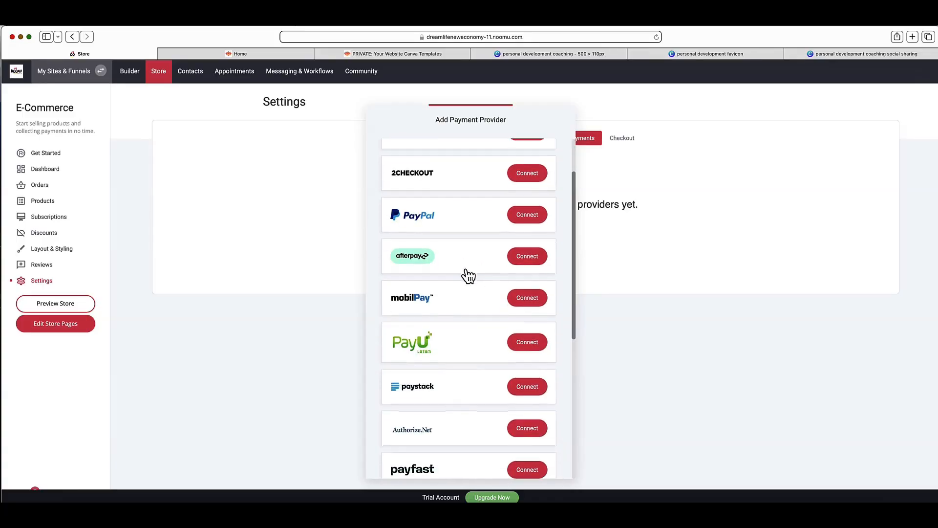
scroll(466, 273, "up", 3)
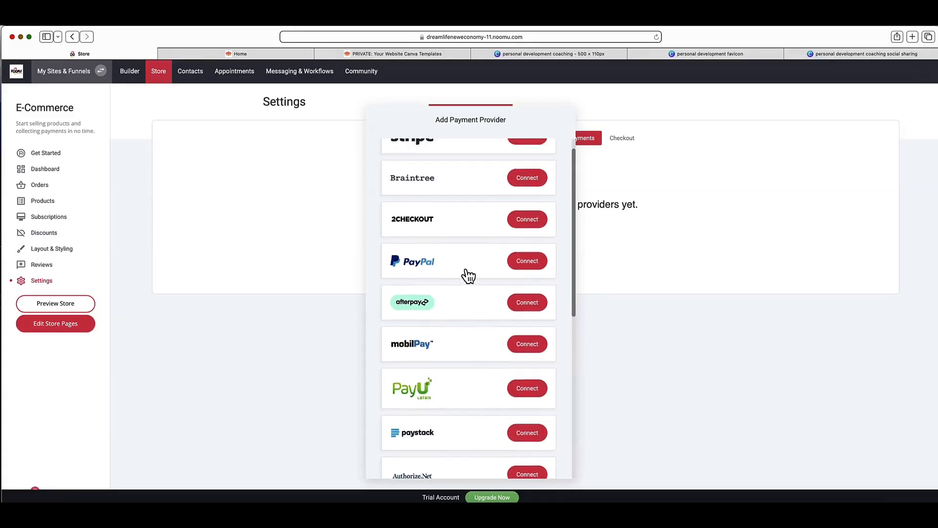
left_click(691, 236)
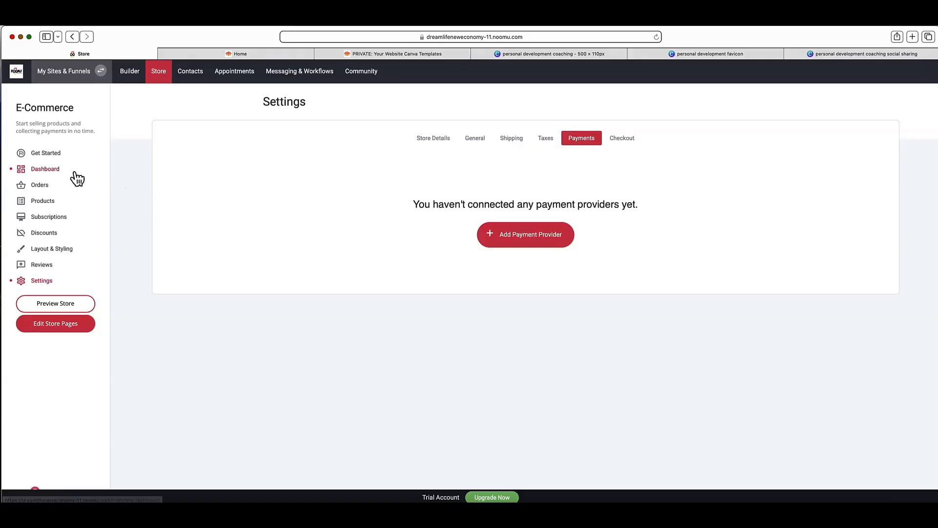
Step: Review the store's Layout & Styling options and Store Details settings, and return to the website builder
left_click(55, 250)
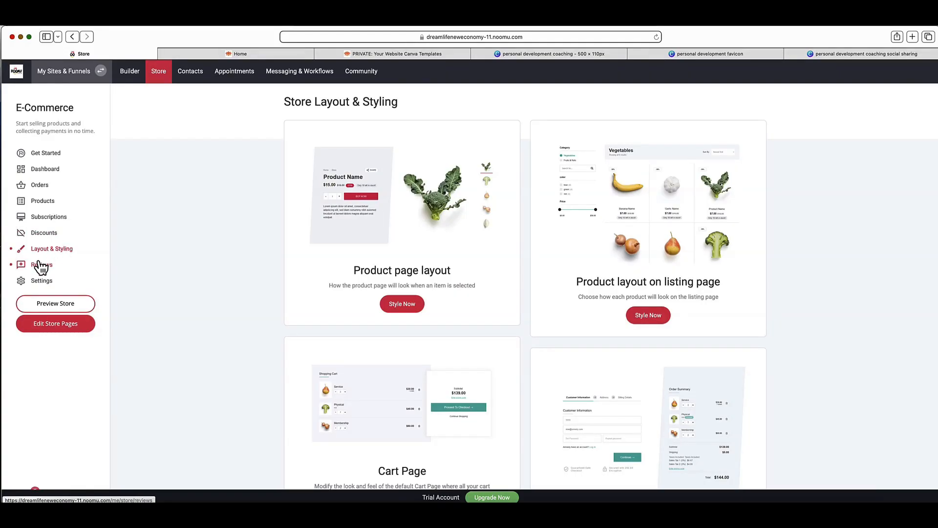
left_click(41, 282)
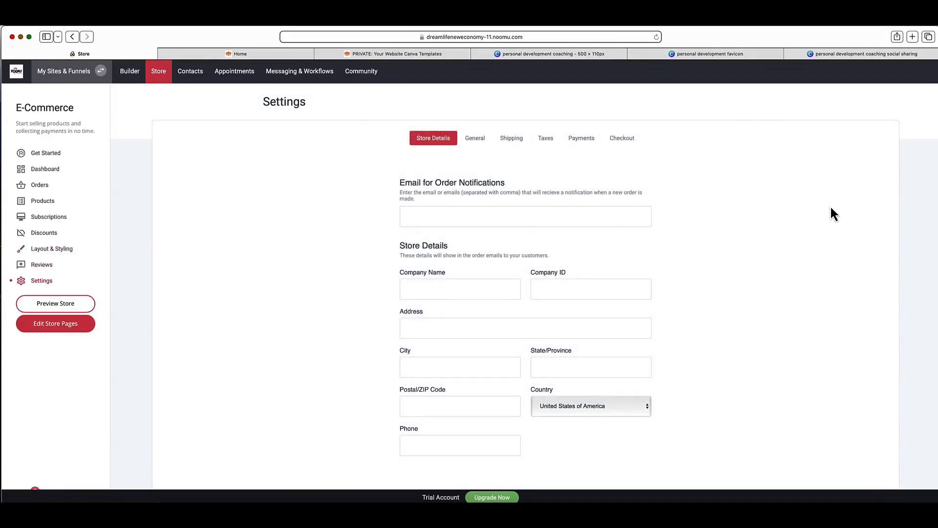
left_click(129, 73)
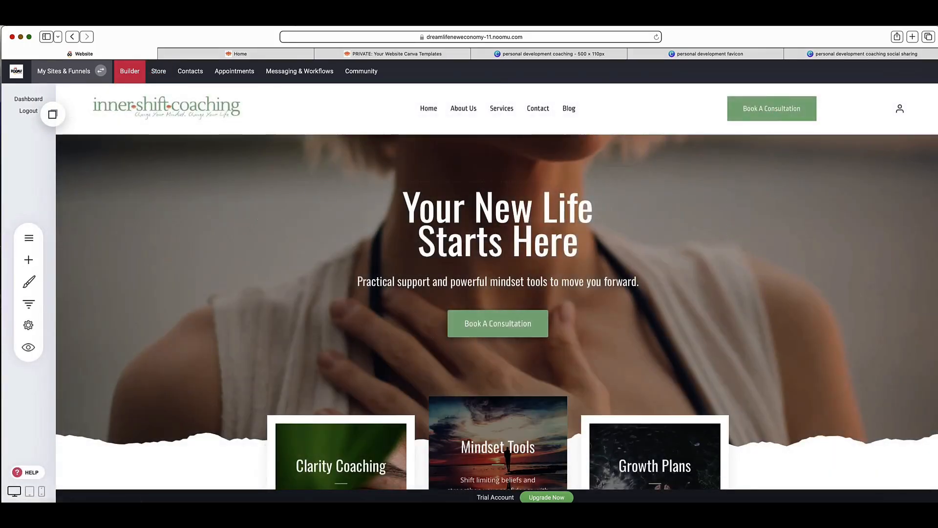
Step: Open the Contact Us page from the website's page list and review its expertise list and contact form
left_click(31, 243)
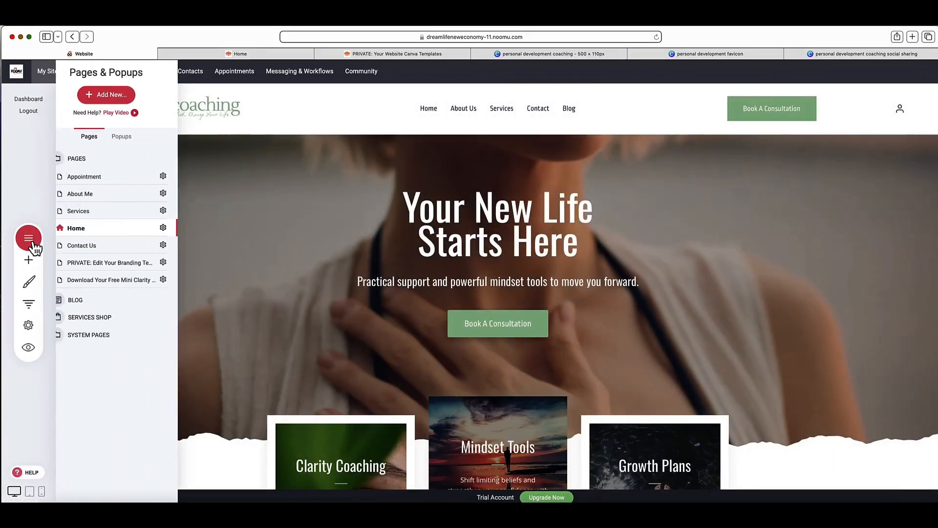
left_click(104, 246)
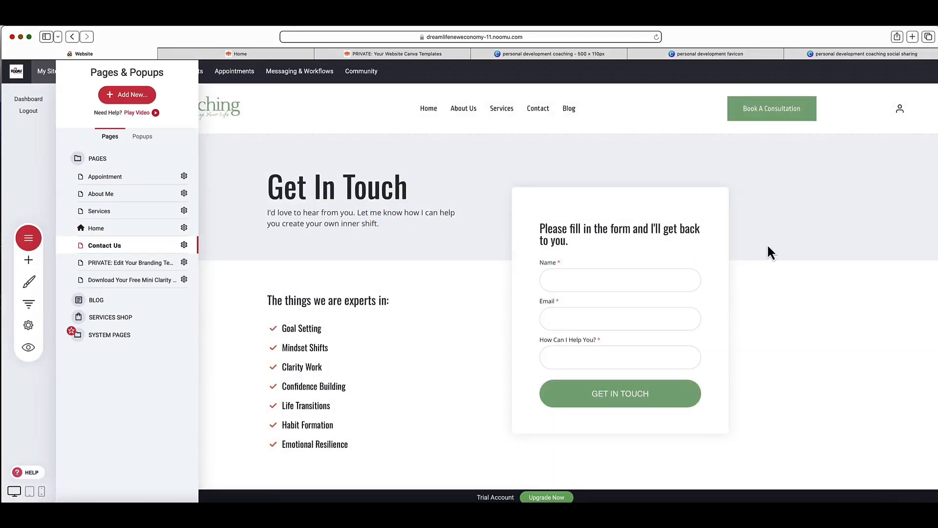
left_click(768, 252)
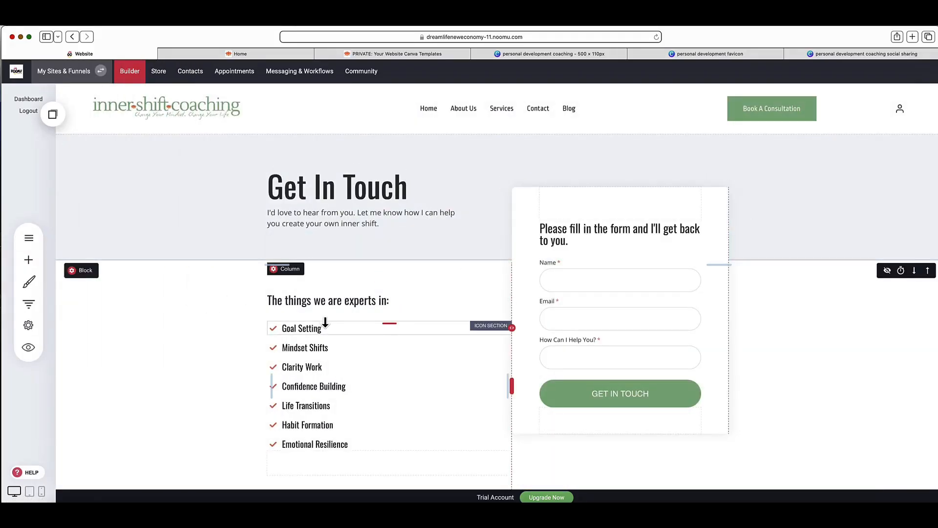
scroll(325, 323, "down", 2)
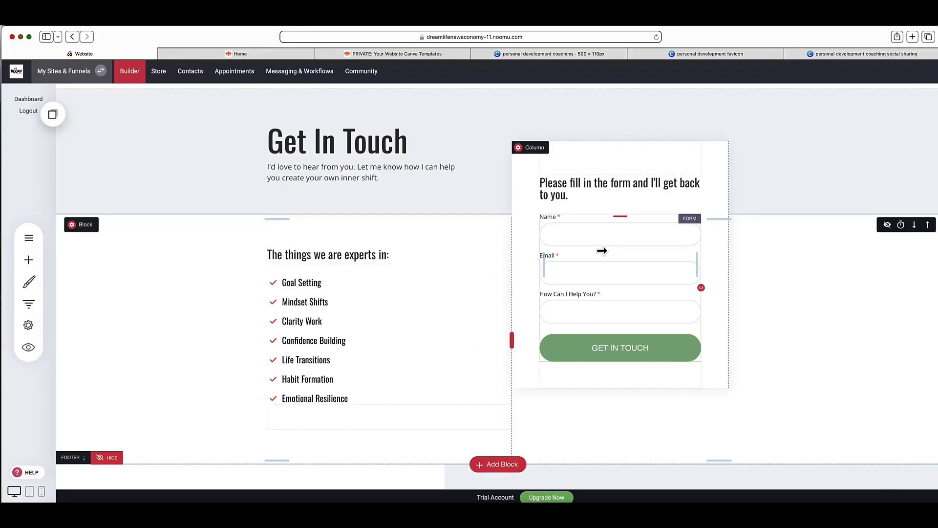
scroll(602, 251, "up", 1)
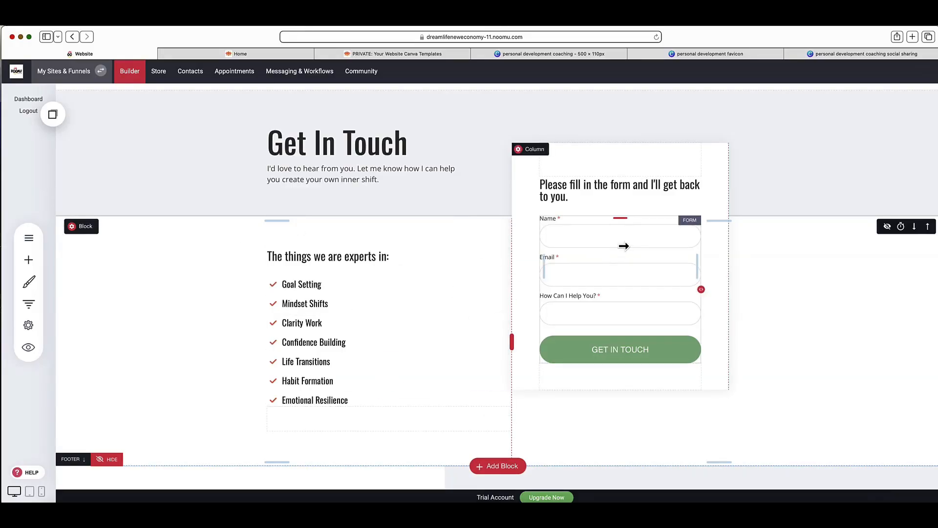
scroll(620, 236, "down", 1)
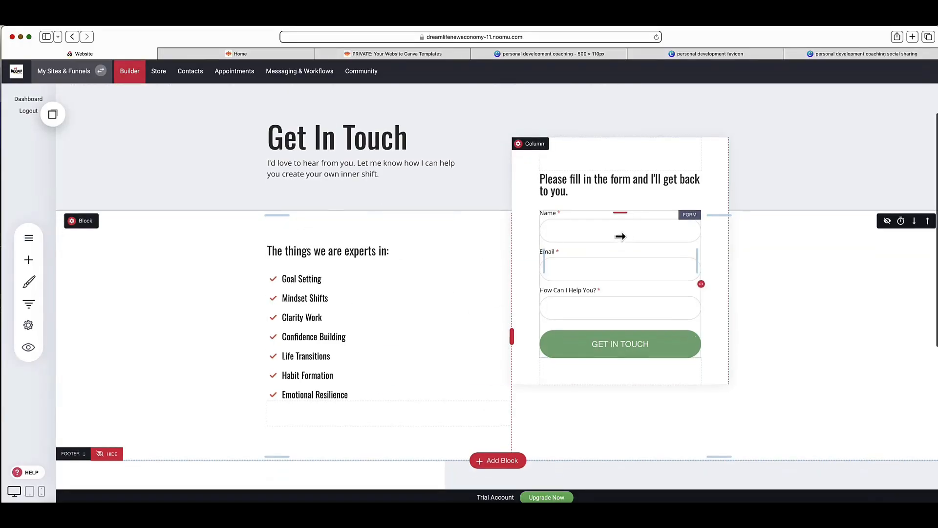
Step: Review the editable fields of the Get In Touch contact form and close the field list
left_click(620, 236)
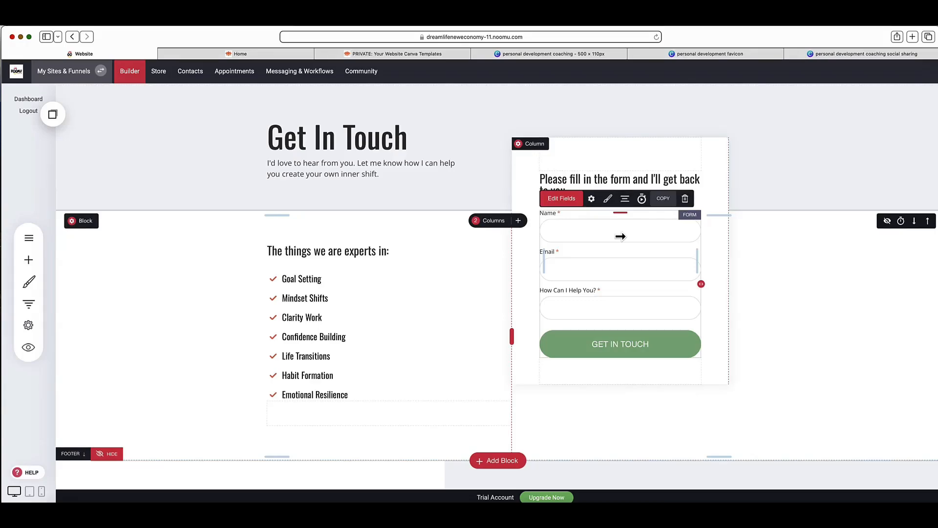
scroll(620, 236, "down", 1)
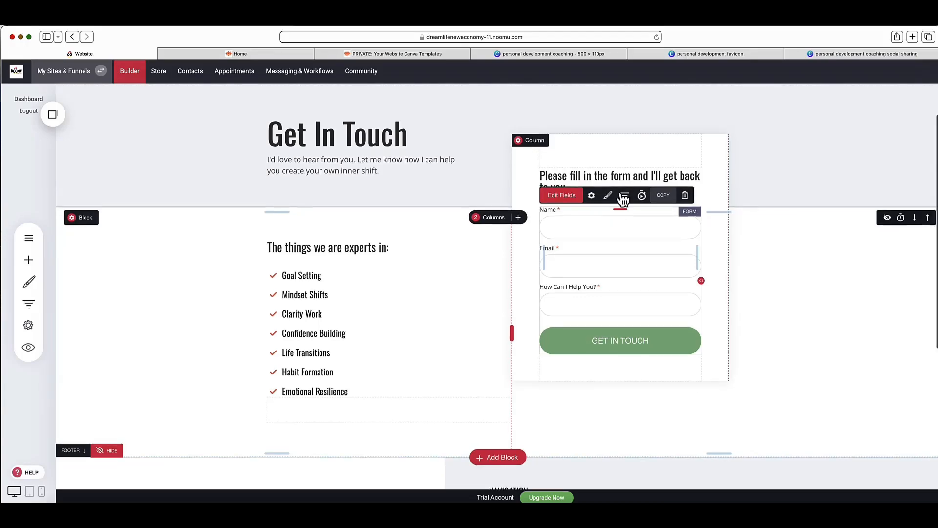
left_click(564, 196)
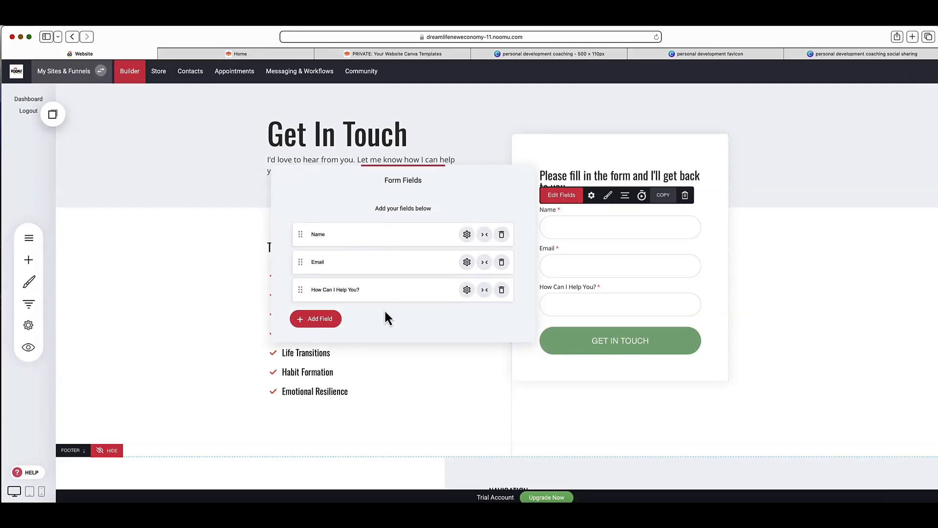
left_click(589, 204)
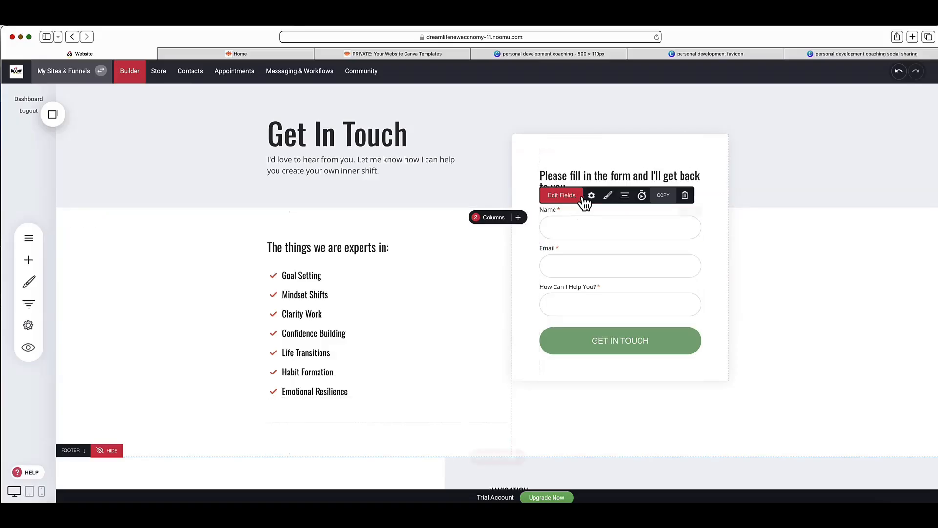
Step: In the contact form's settings, set Action On Submit to Go to page and enable Tag contacts on new message
left_click(591, 196)
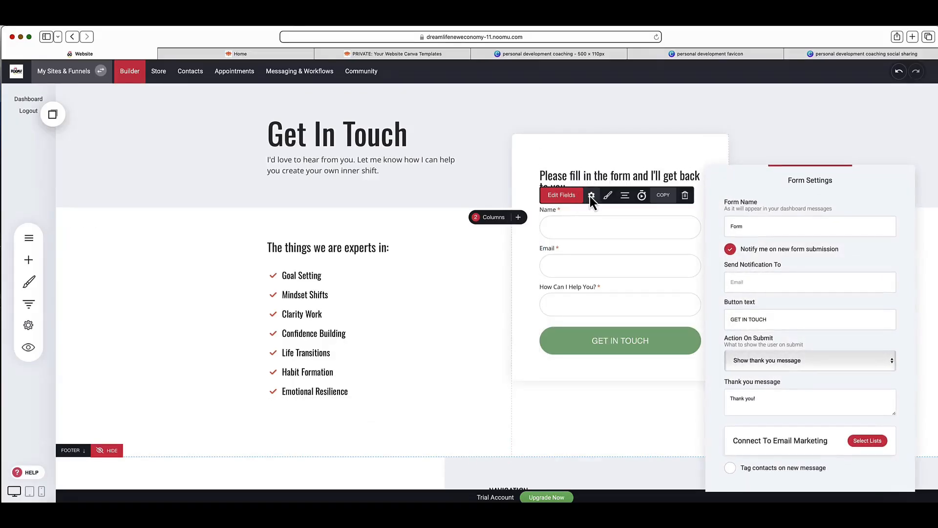
left_click(730, 249)
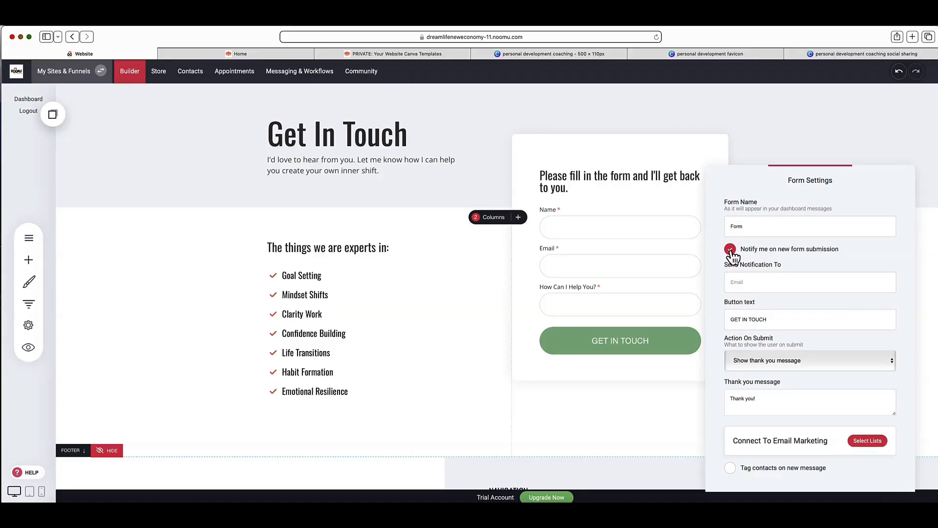
left_click(807, 282)
left_click(824, 270)
left_click(866, 363)
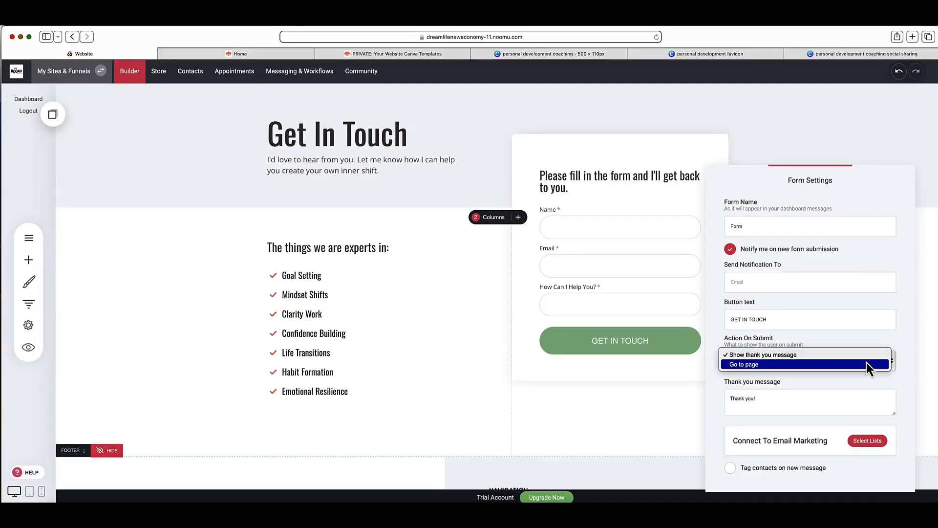
left_click(866, 362)
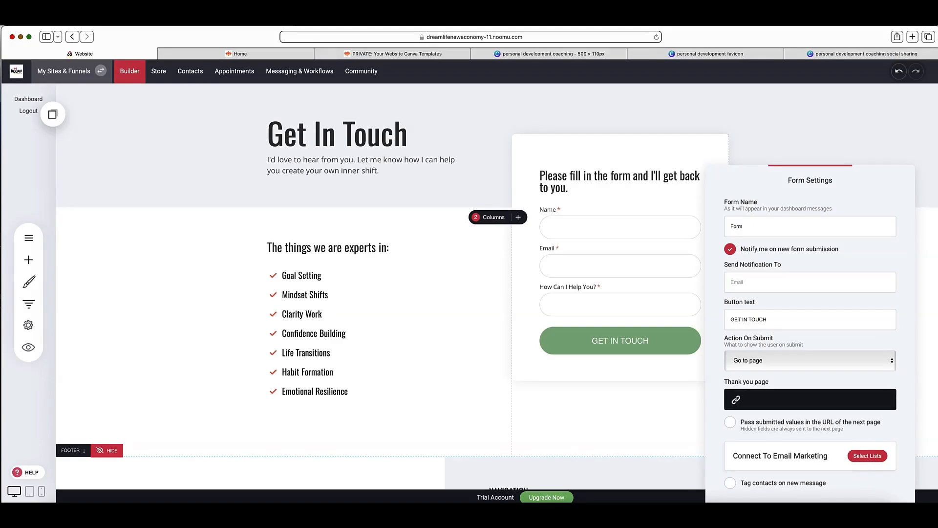
left_click(731, 485)
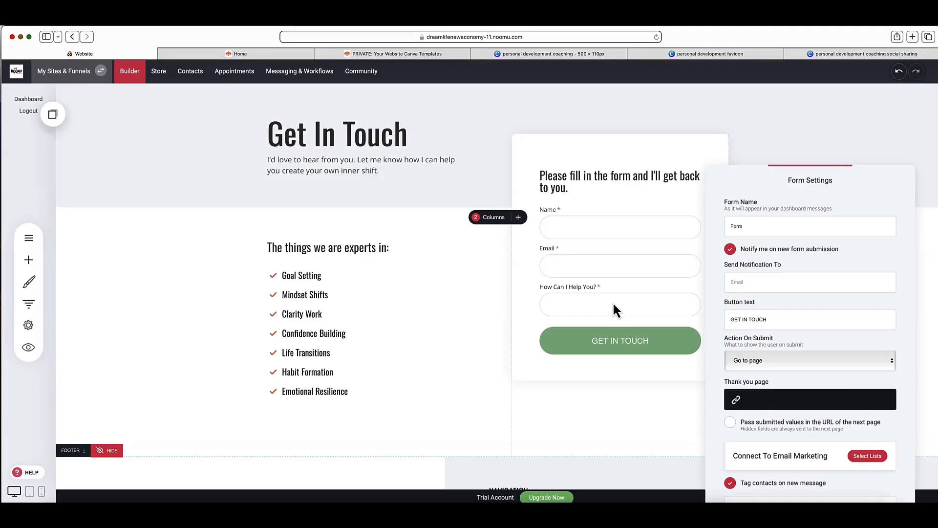
Step: Open the Contacts section and dismiss its introduction video to view the contact list
left_click(190, 74)
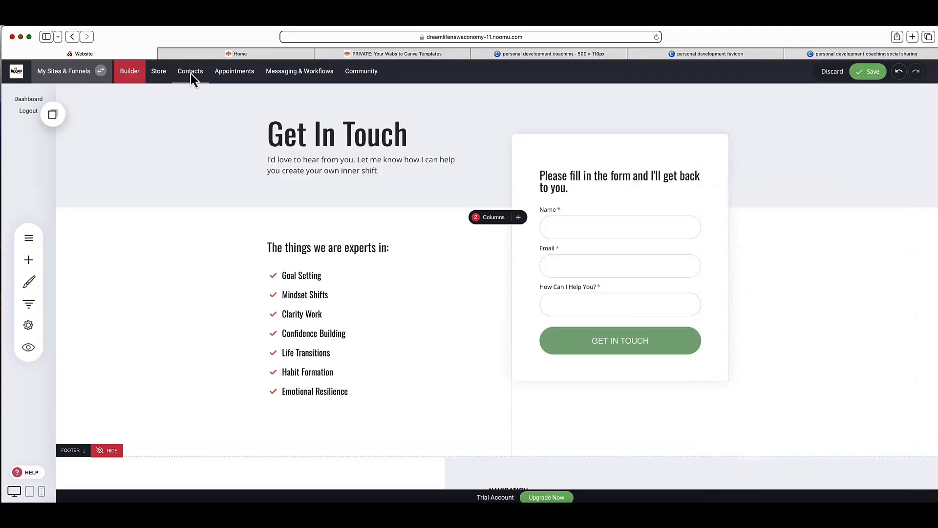
left_click(452, 259)
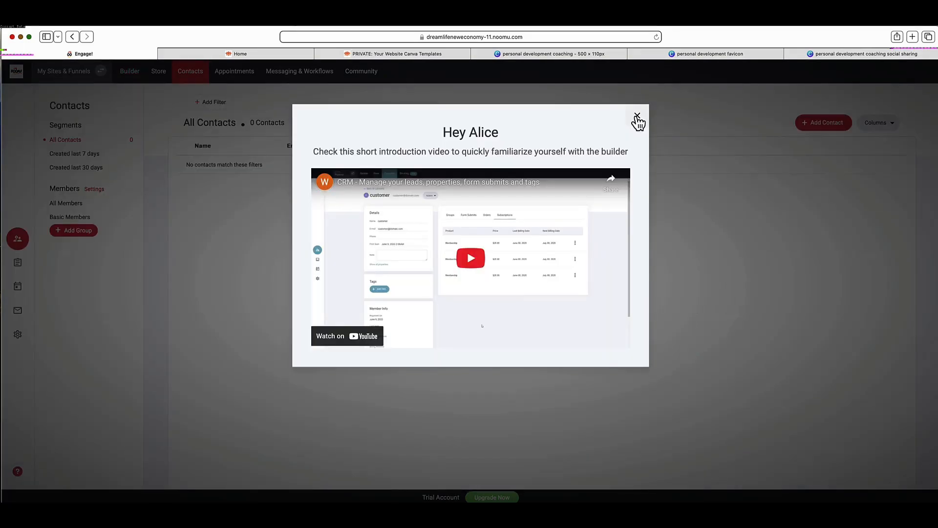
left_click(637, 118)
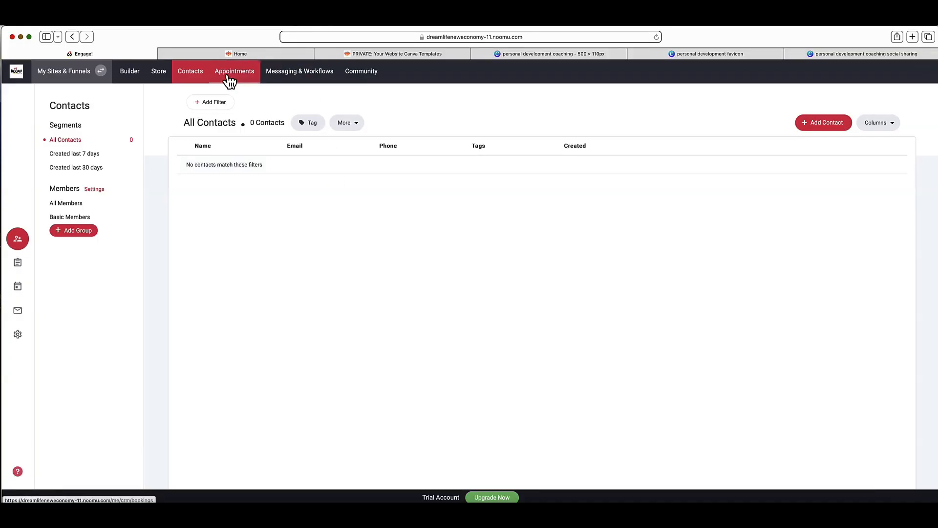
Step: Review the Messaging & Workflows dashboard and the Form Submits inbox, and return to the website builder
left_click(316, 75)
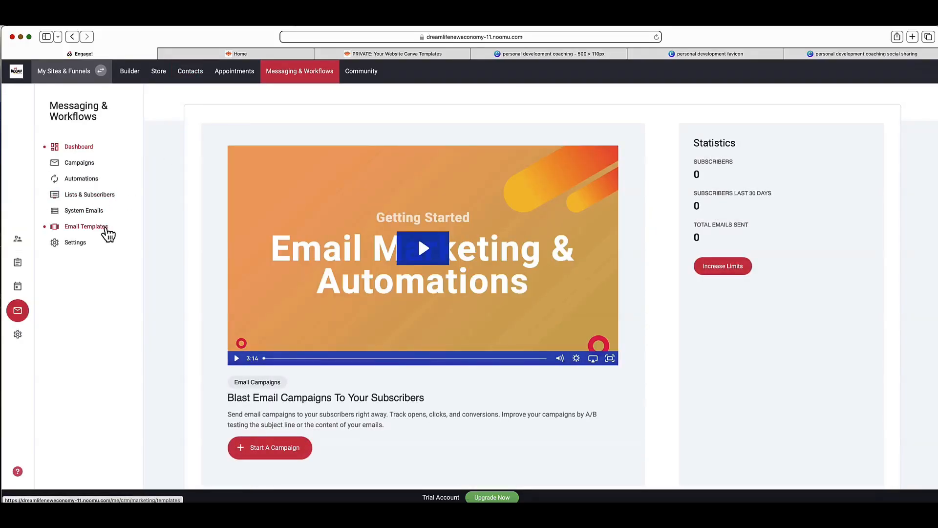
left_click(18, 264)
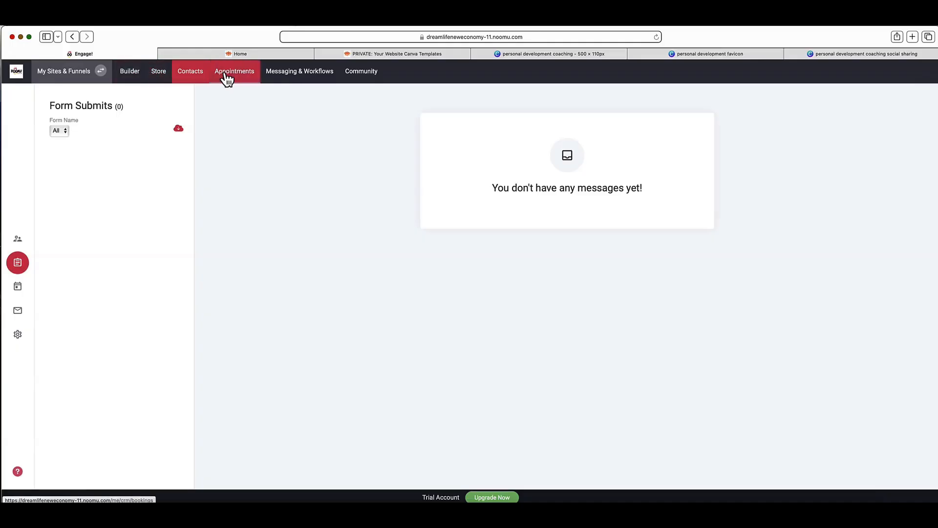
left_click(139, 76)
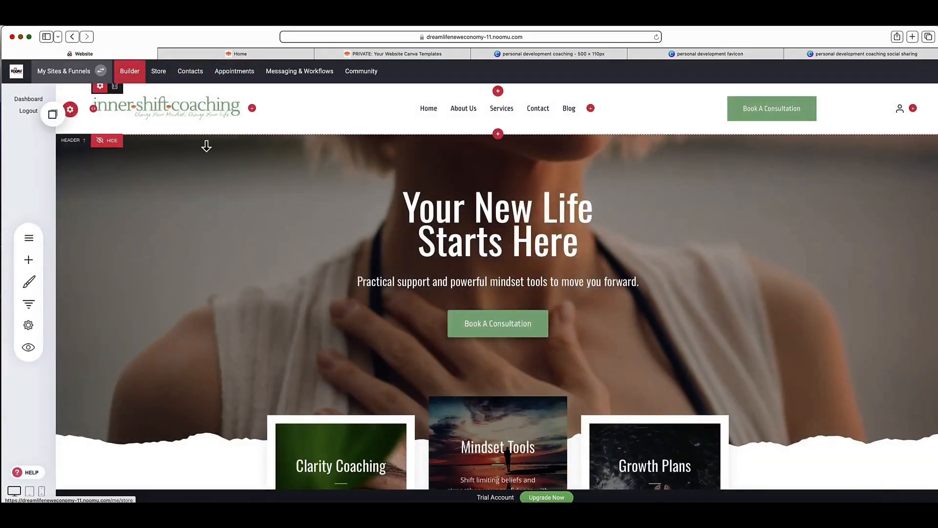
Step: Open the Download Your Free Mini Clarity Workbook page from the page list and review its layout
left_click(28, 240)
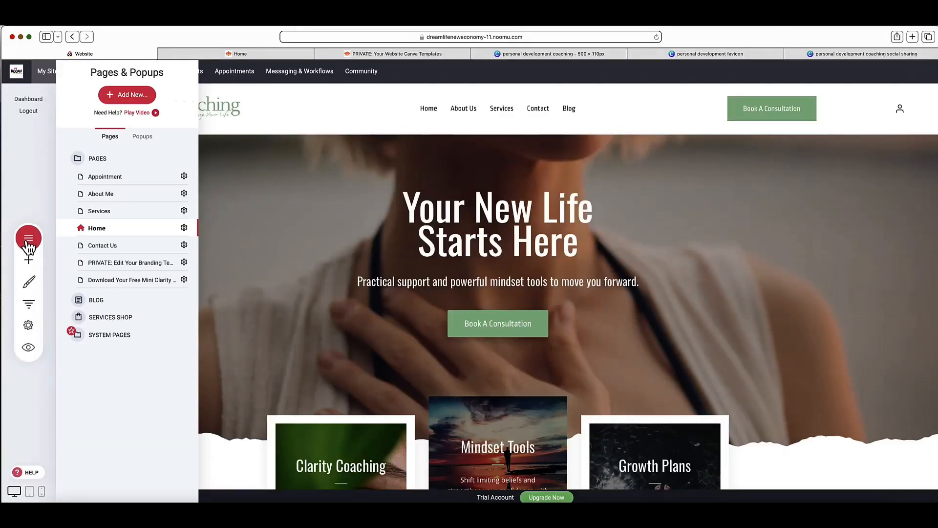
left_click(127, 288)
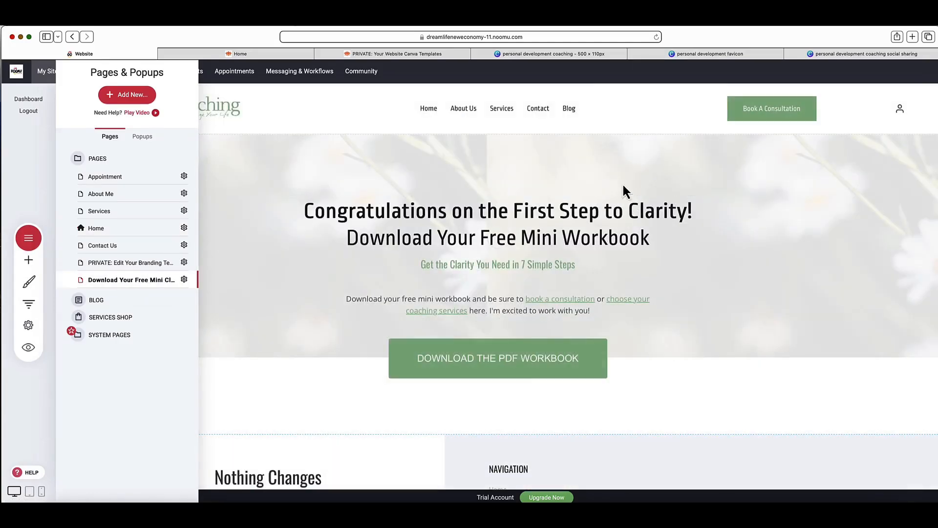
scroll(606, 152, "down", 2)
left_click(615, 179)
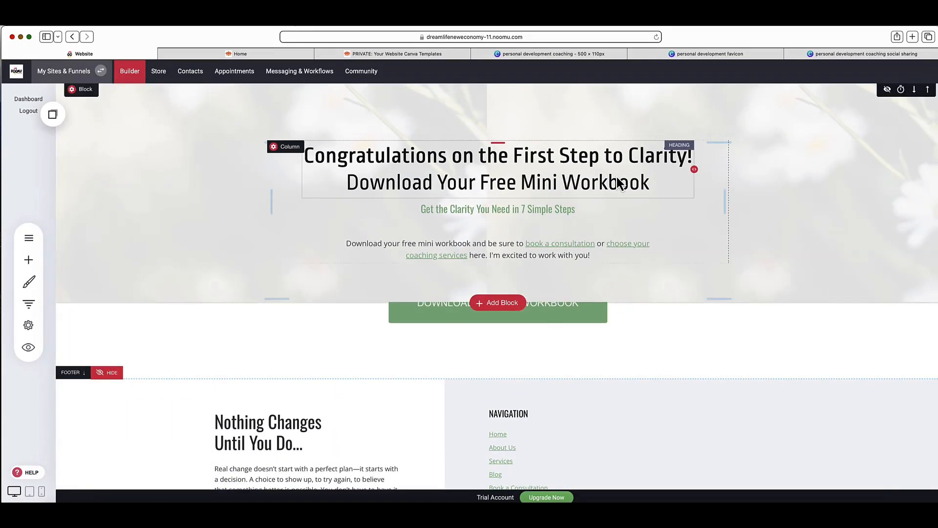
scroll(630, 161, "up", 2)
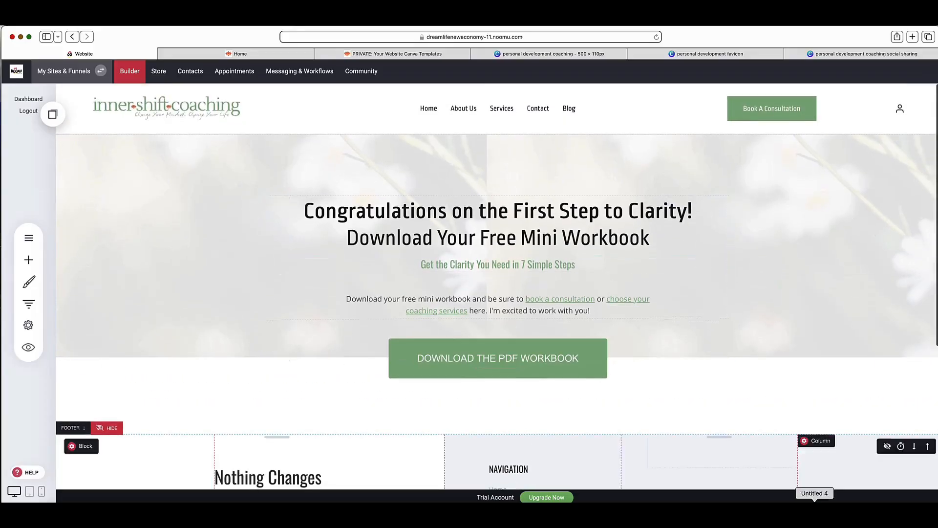
Step: Inspect the external link behind the Download the PDF Workbook button and close the link options without changing them
left_click(579, 375)
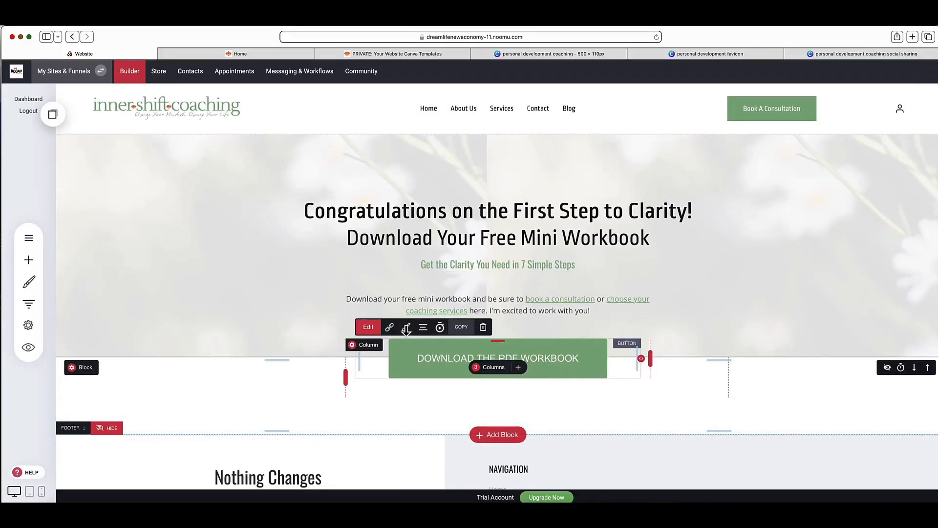
left_click(389, 327)
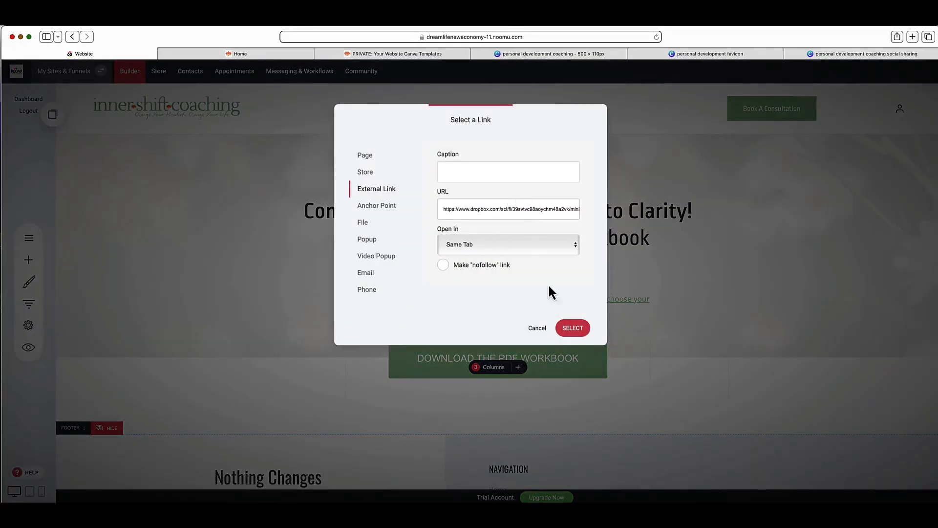
left_click(536, 332)
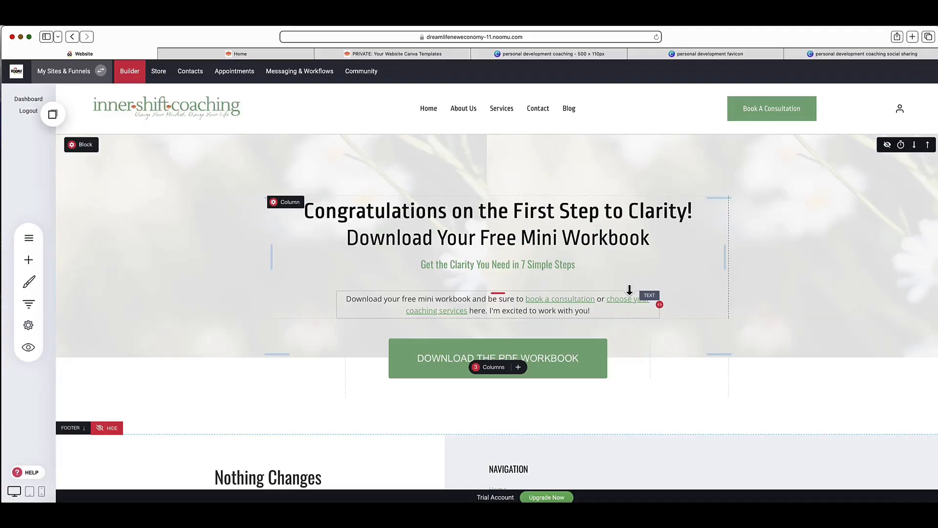
scroll(537, 274, "down", 2)
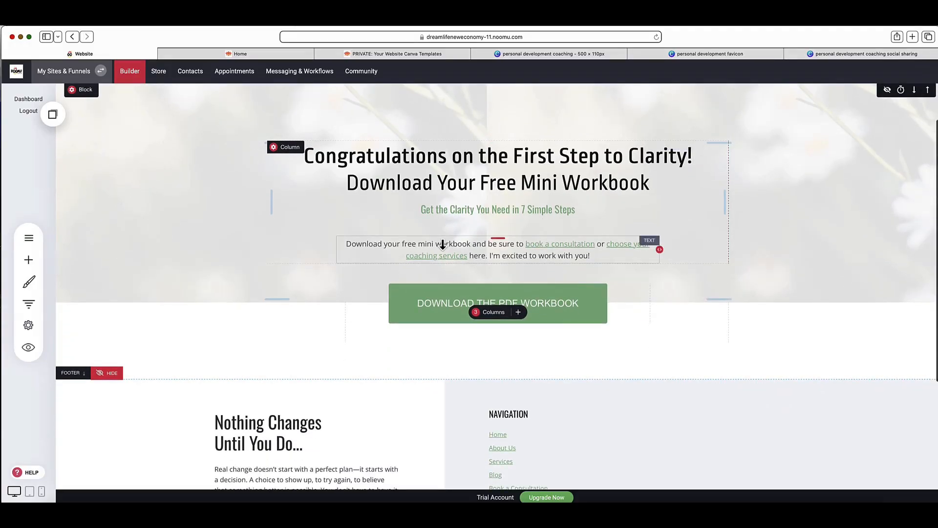
scroll(442, 244, "up", 2)
Step: Open the Blog from the website's page list and review its list of posts
left_click(29, 238)
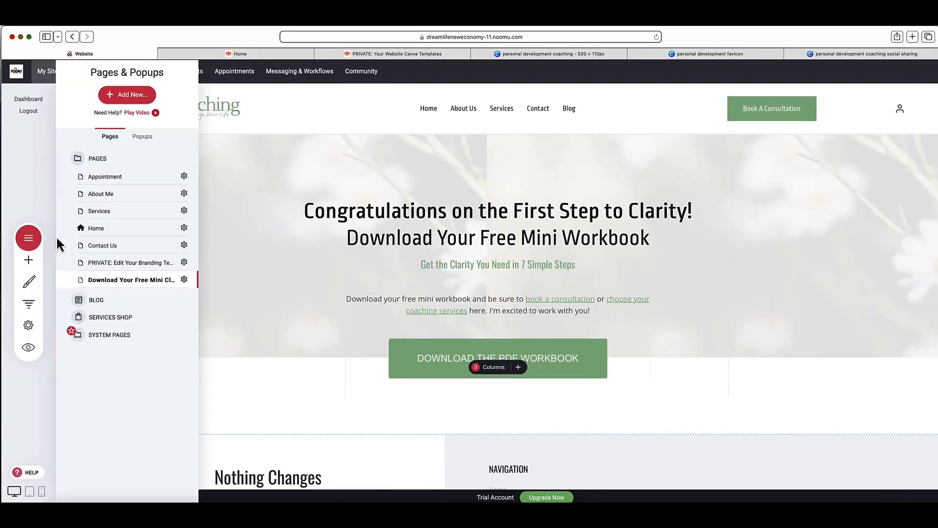
left_click(102, 301)
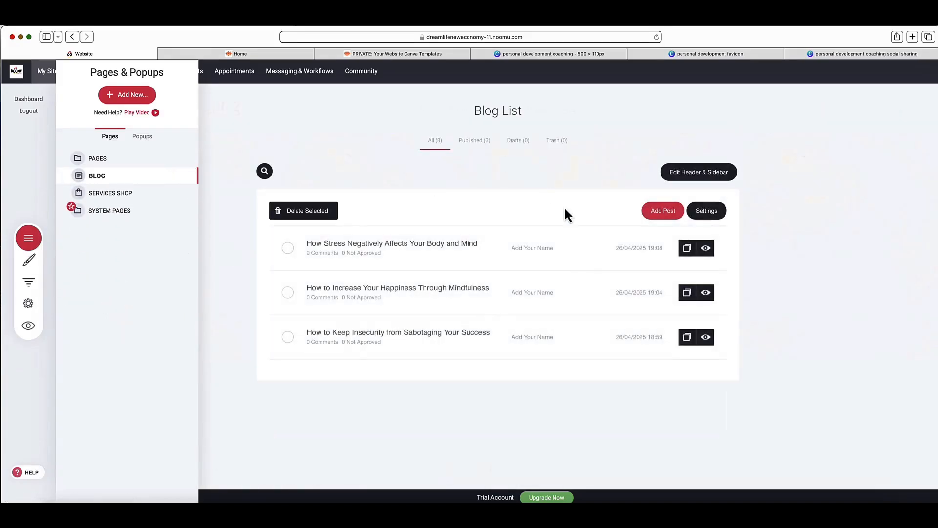
left_click(837, 210)
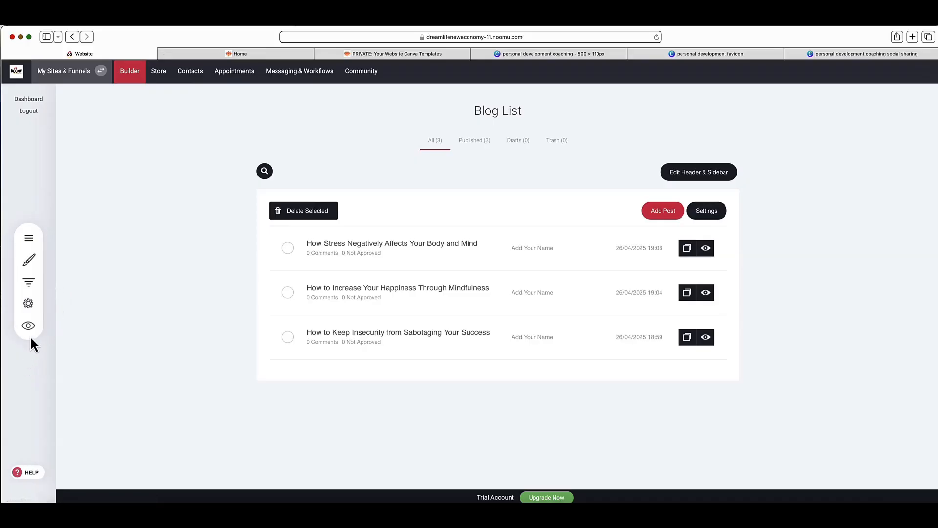
Step: Switch to the live website and view its Blog page with the posts and sidebar
left_click(229, 54)
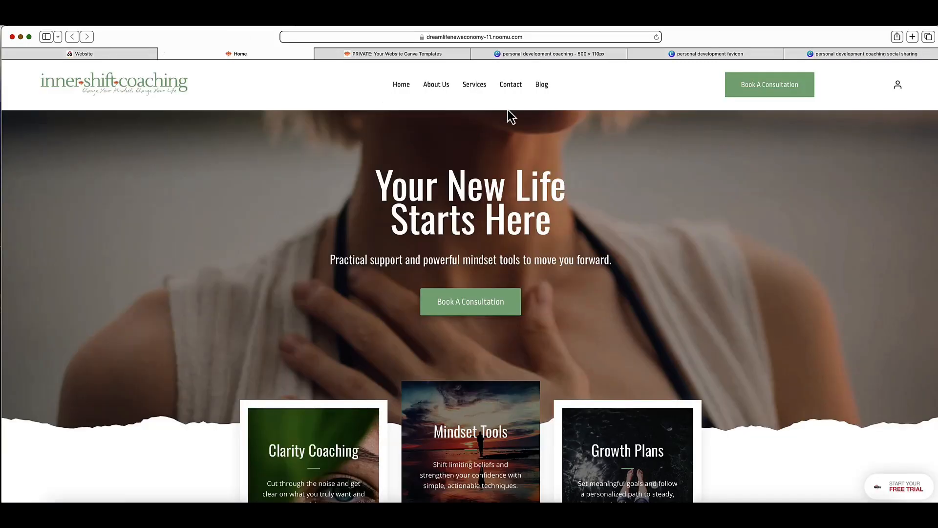
left_click(543, 84)
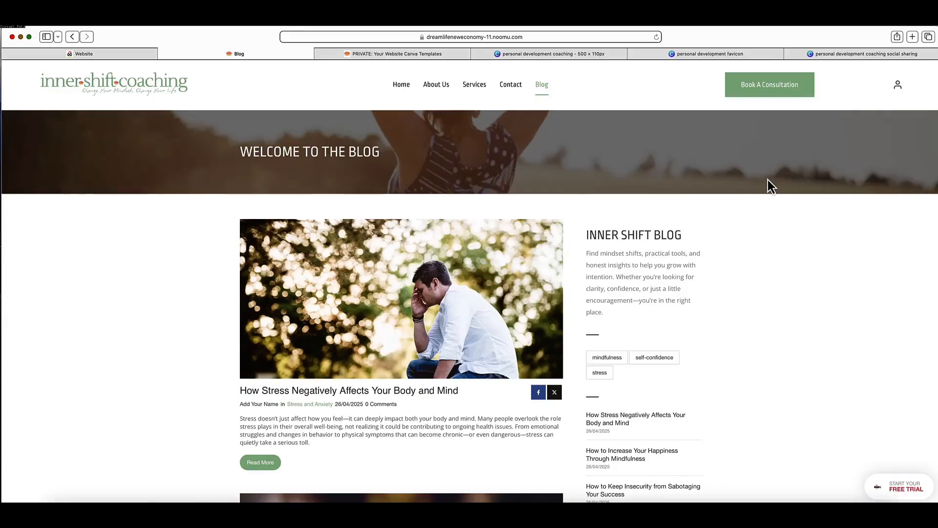
scroll(701, 216, "down", 3)
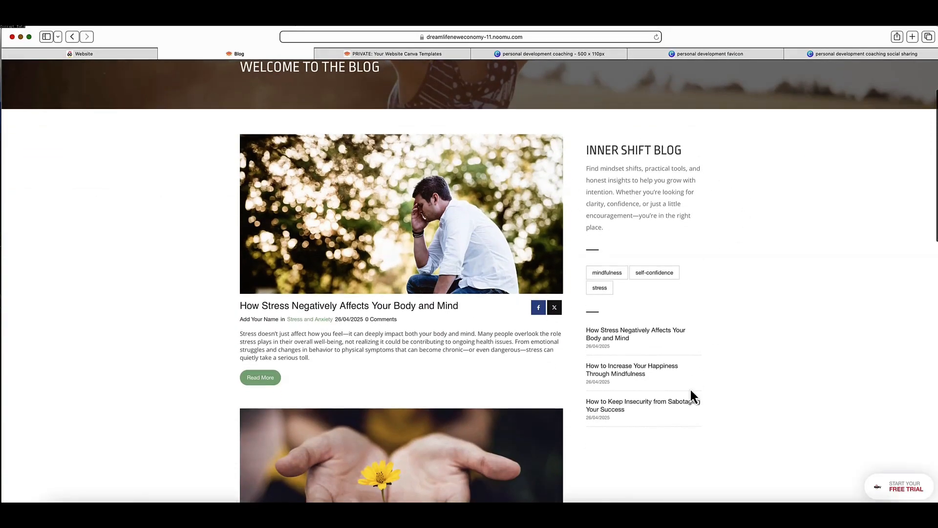
Step: Review the three posts on the live Blog page, including their author lines, categories, summaries and the sidebar
scroll(771, 209, "down", 3)
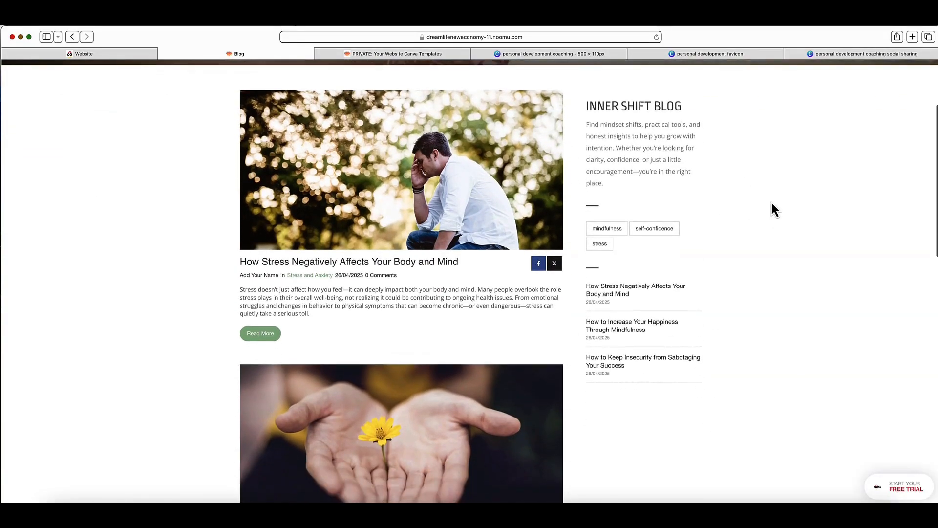
scroll(772, 209, "down", 5)
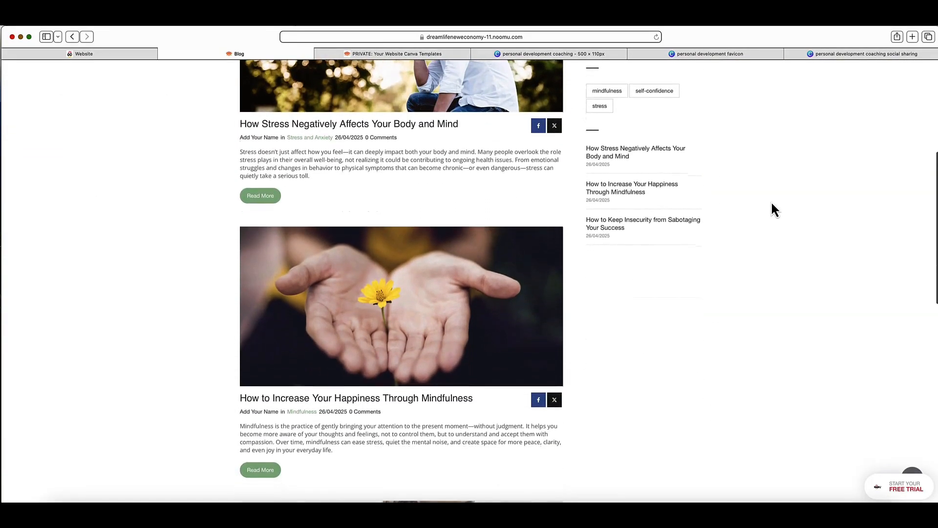
scroll(772, 209, "up", 4)
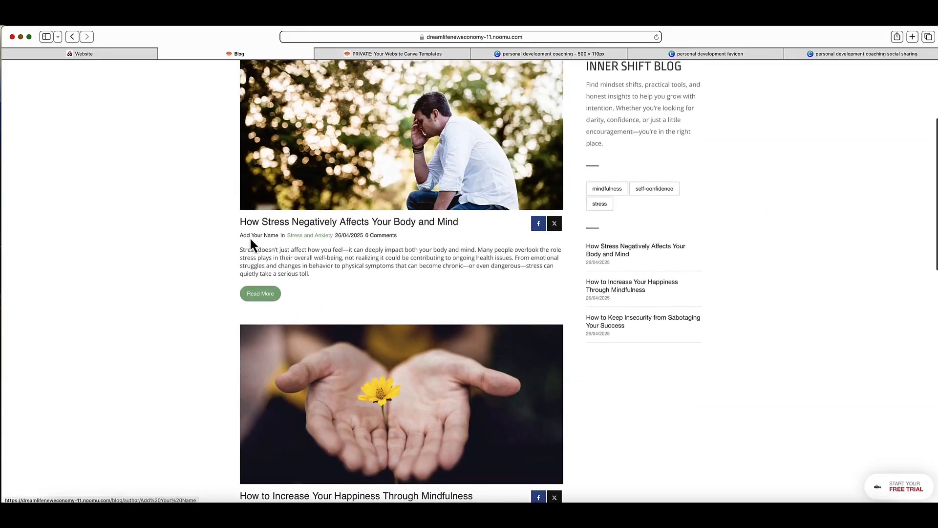
left_click_drag(237, 238, 279, 239)
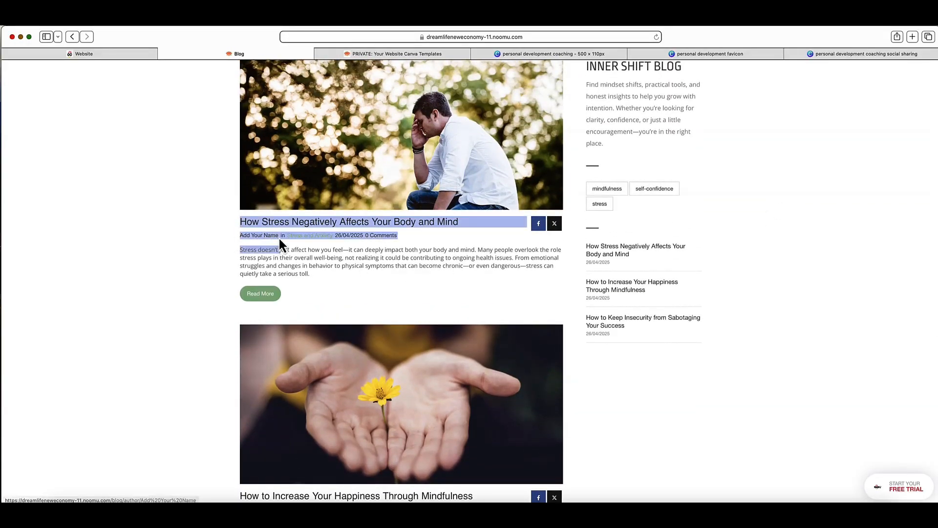
left_click(279, 248)
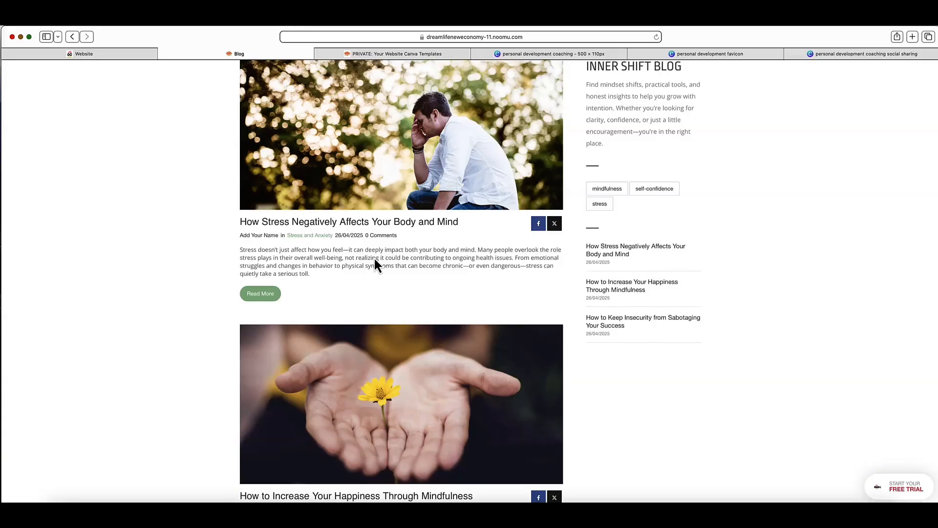
scroll(374, 259, "up", 3)
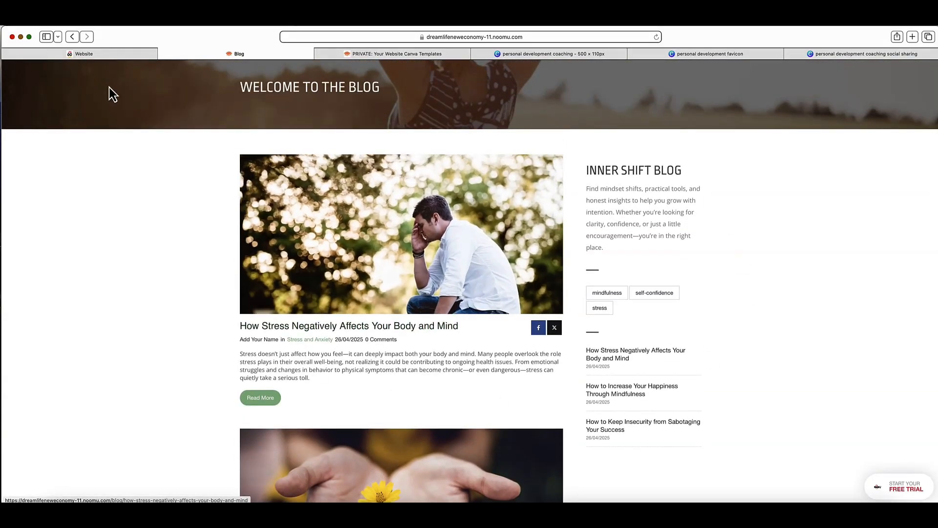
scroll(438, 317, "down", 3)
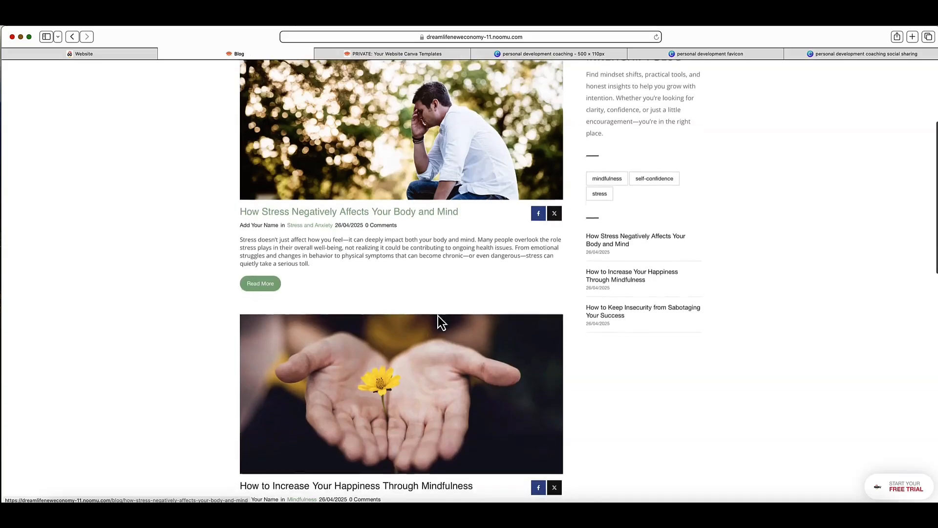
scroll(441, 323, "down", 3)
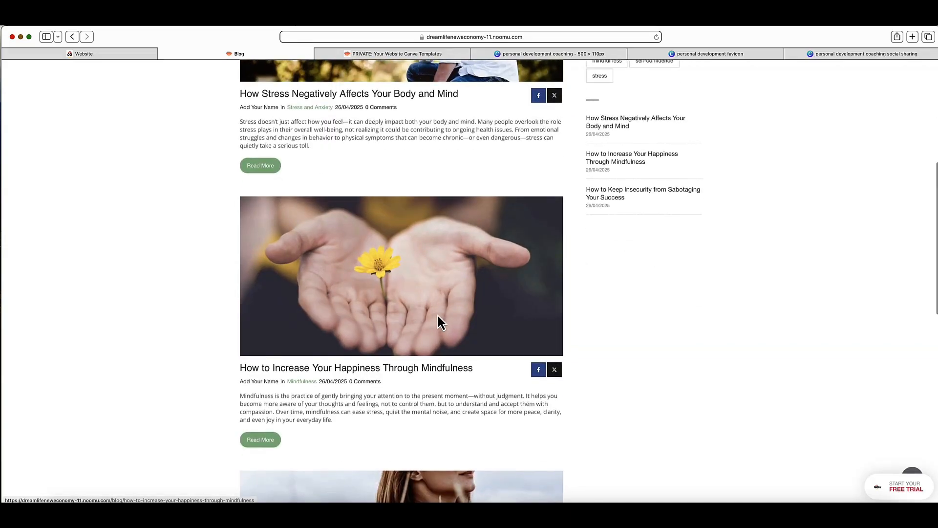
scroll(438, 317, "down", 2)
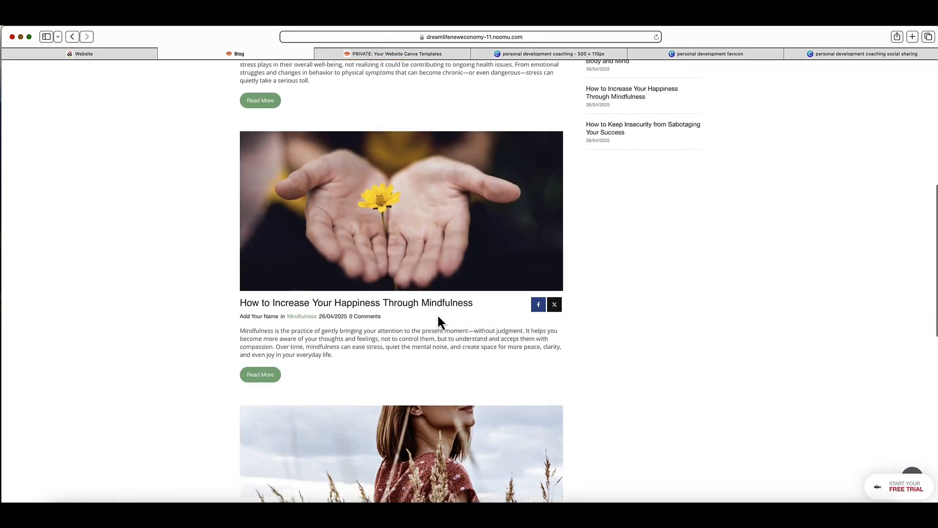
scroll(450, 247, "down", 4)
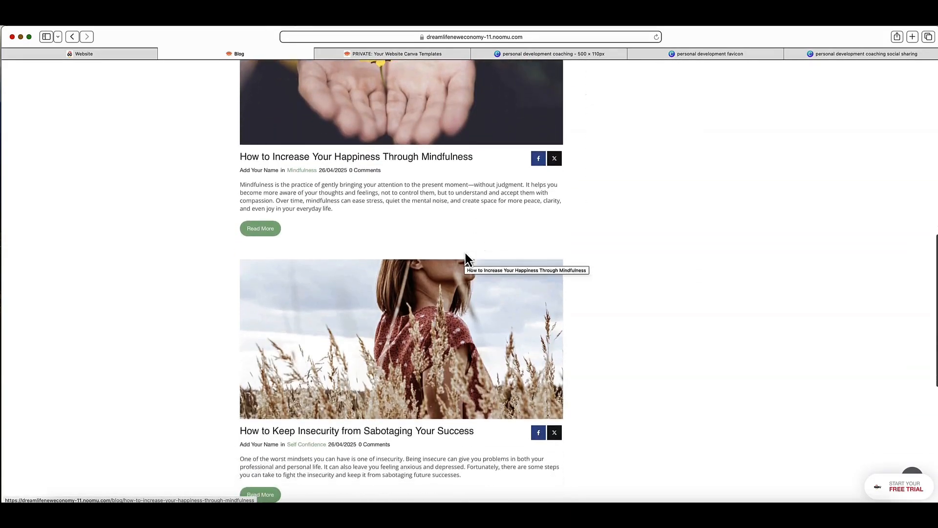
scroll(465, 253, "up", 12)
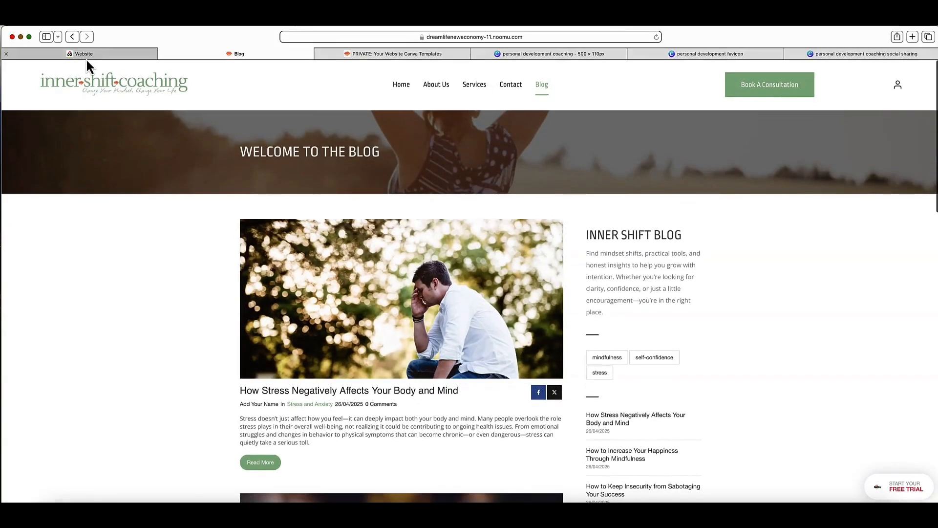
Step: Open the post How Stress Negatively Affects Your Body and Mind in the website builder and inspect its settings, including Post Author
left_click(88, 54)
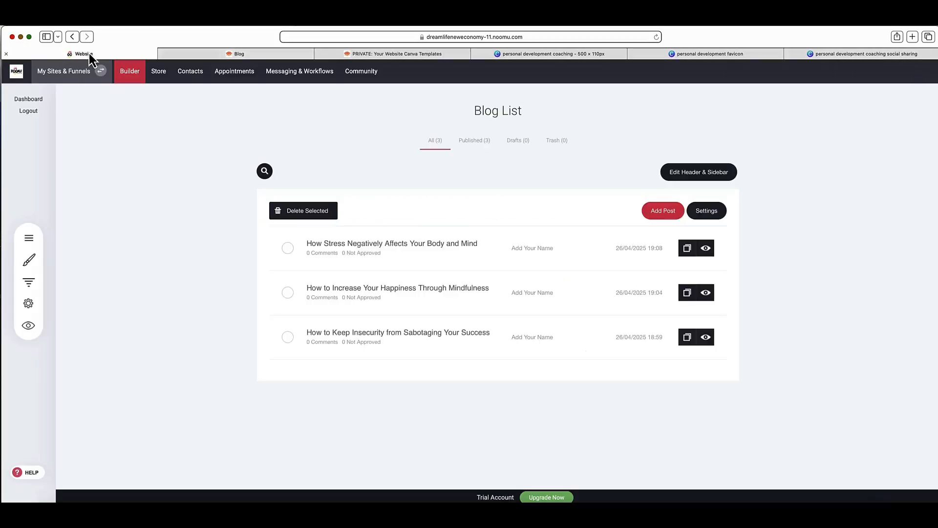
left_click(387, 244)
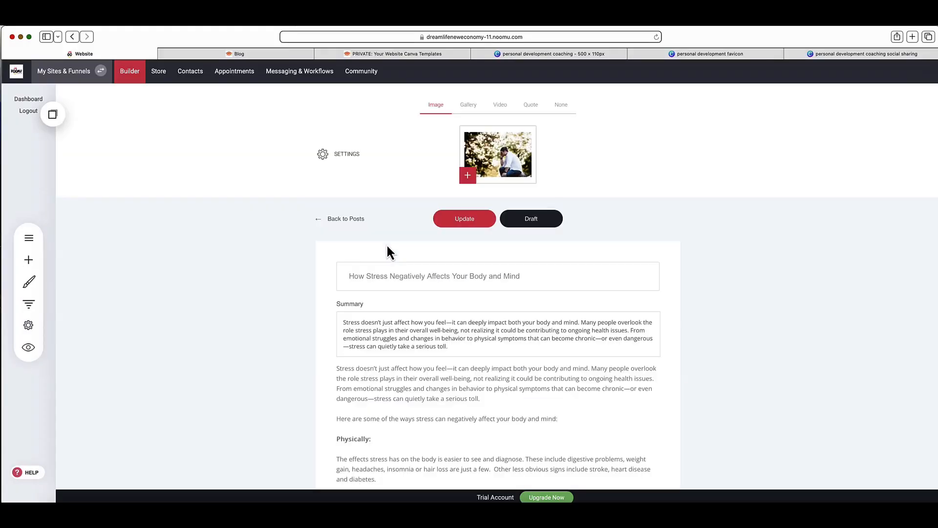
left_click(347, 155)
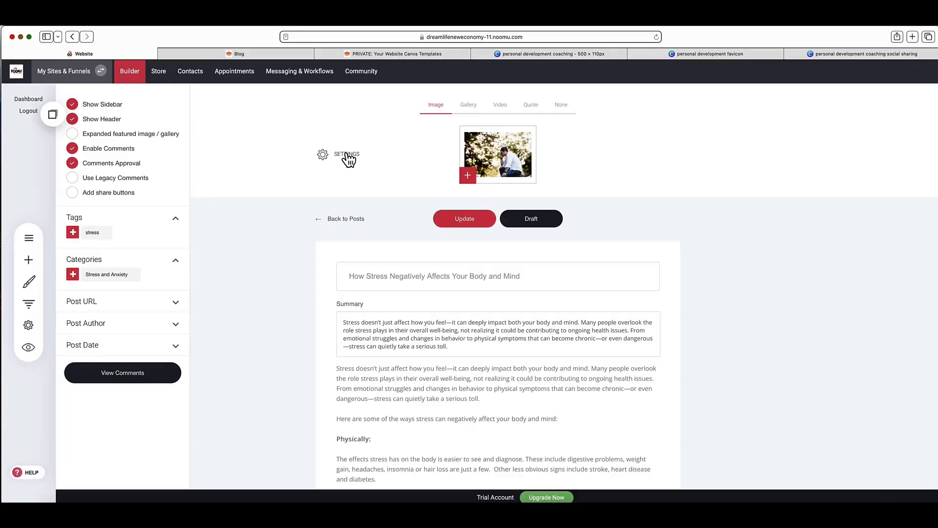
left_click(174, 323)
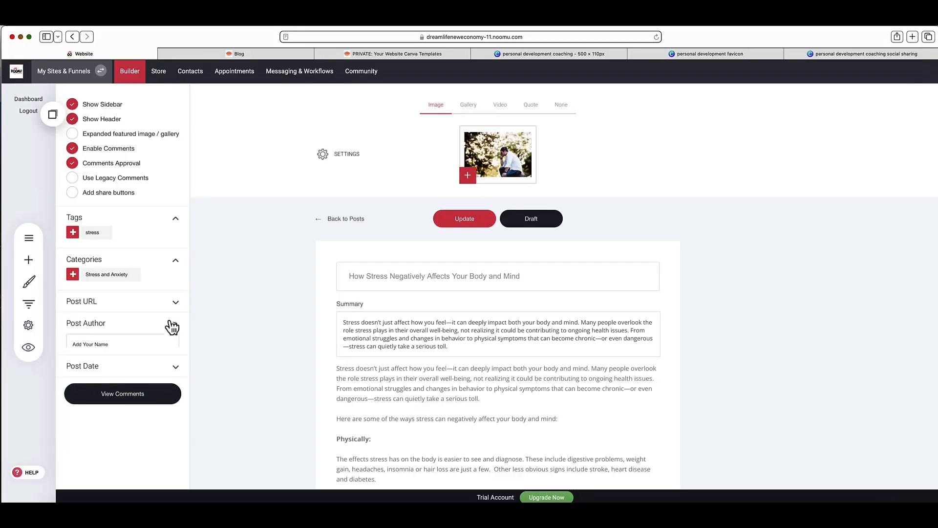
left_click(172, 325)
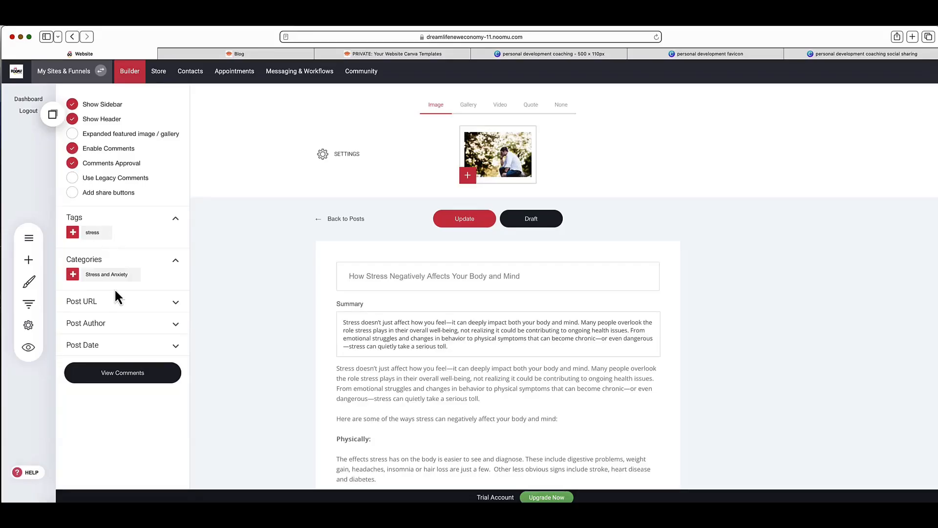
left_click(336, 173)
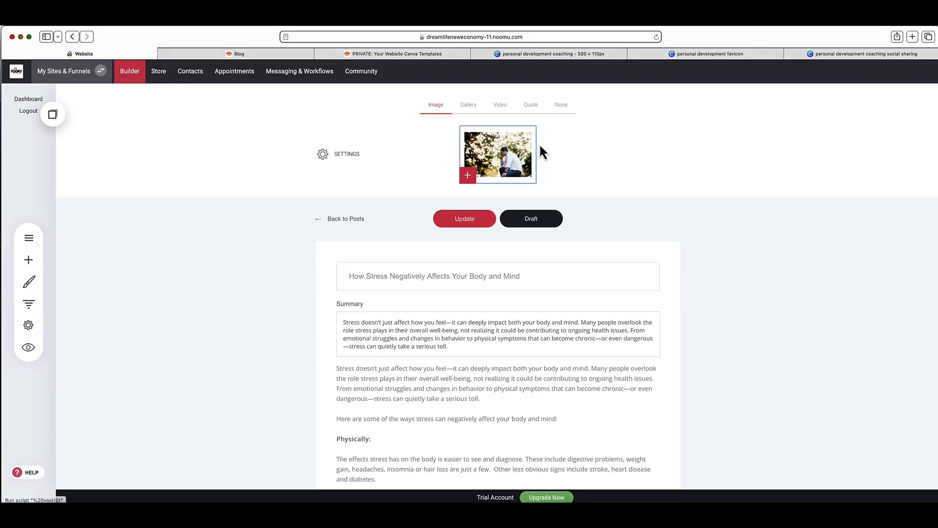
Step: Look through the post's Gallery, Video, Quote and None featured media options and return to Image
left_click(469, 108)
left_click(500, 107)
left_click(532, 107)
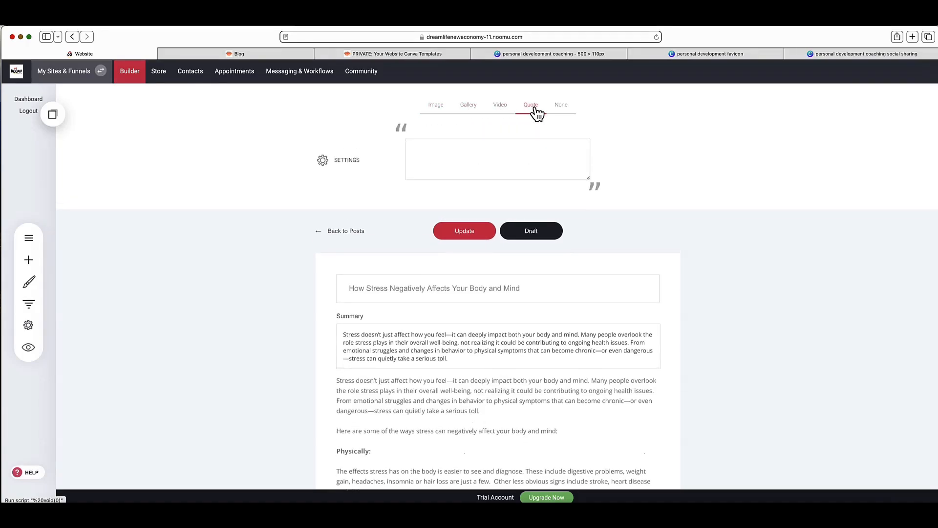
left_click(559, 107)
left_click(444, 108)
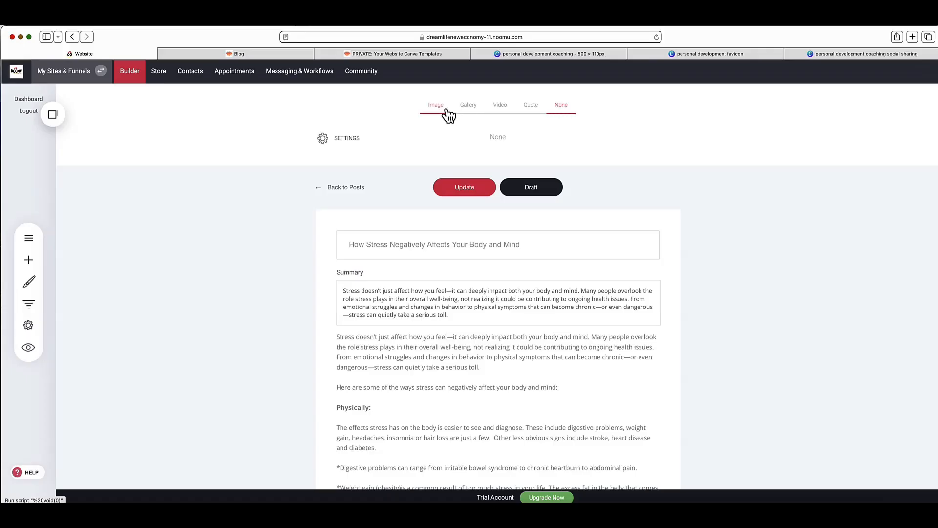
Step: Review the post's title, summary and body text, and return to the blog list without updating it
scroll(667, 230, "down", 5)
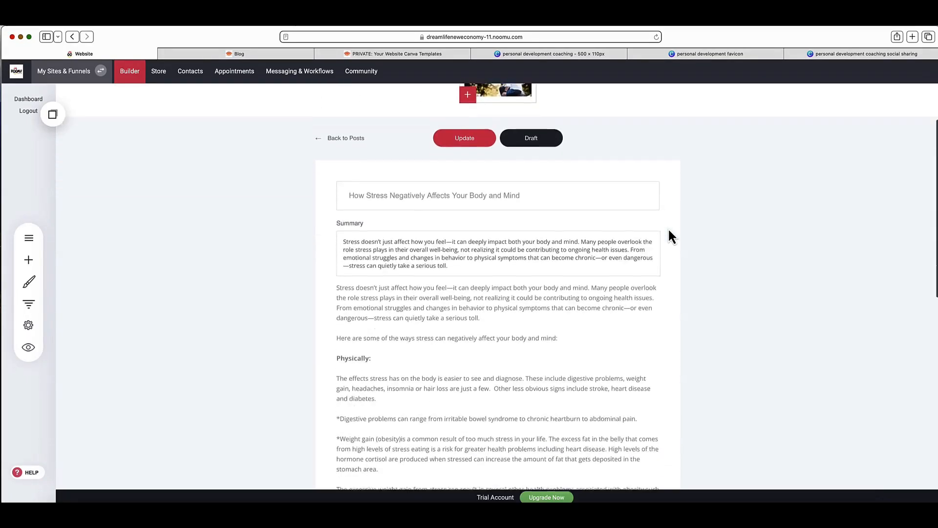
scroll(450, 181, "down", 5)
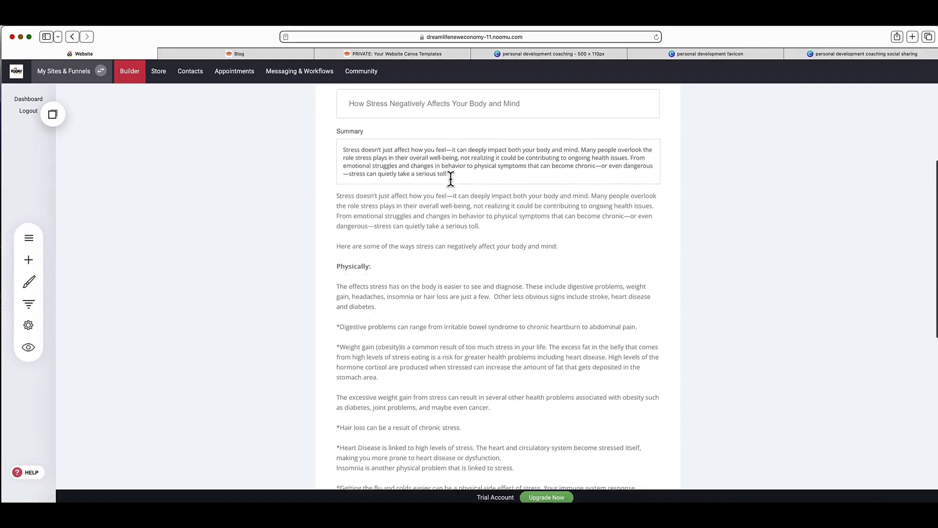
scroll(450, 179, "down", 3)
scroll(450, 179, "up", 10)
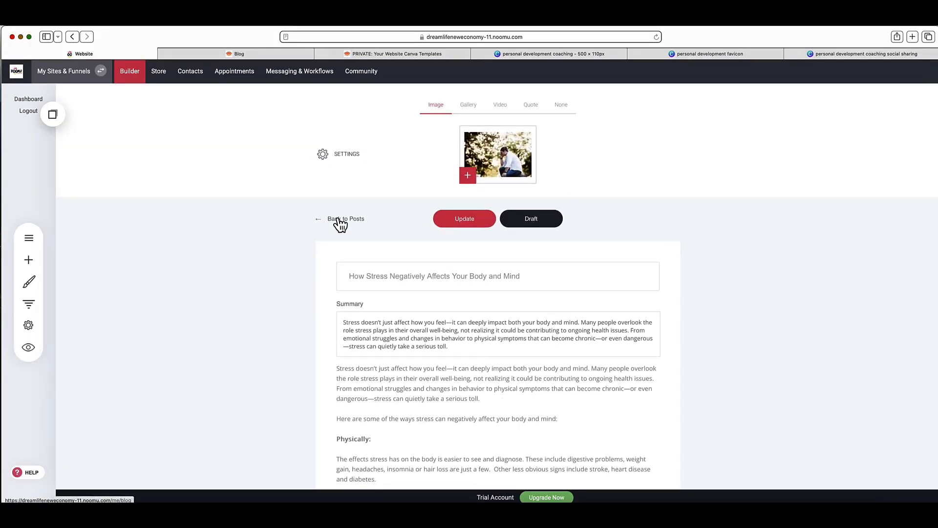
left_click(340, 222)
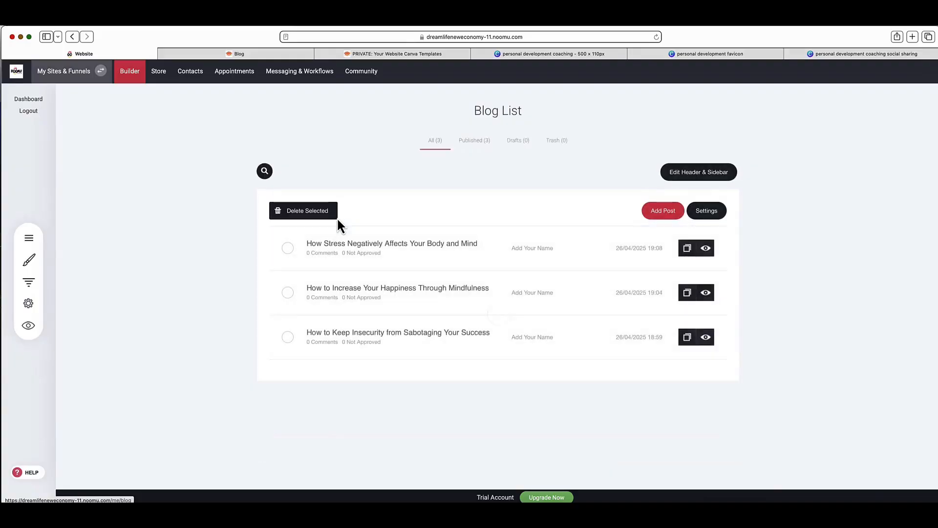
Step: Open the blog's header and sidebar for editing and examine the banner, intro text, tags and recent posts
left_click(707, 173)
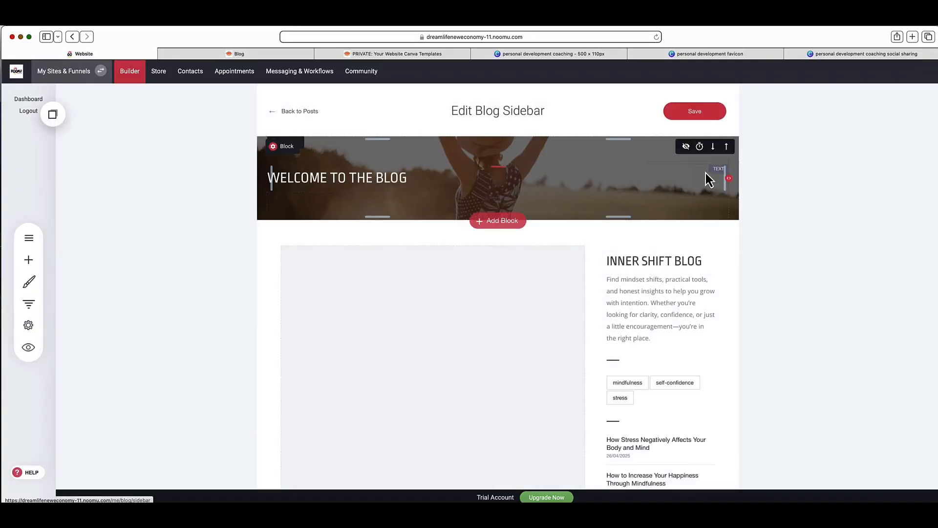
left_click(297, 117)
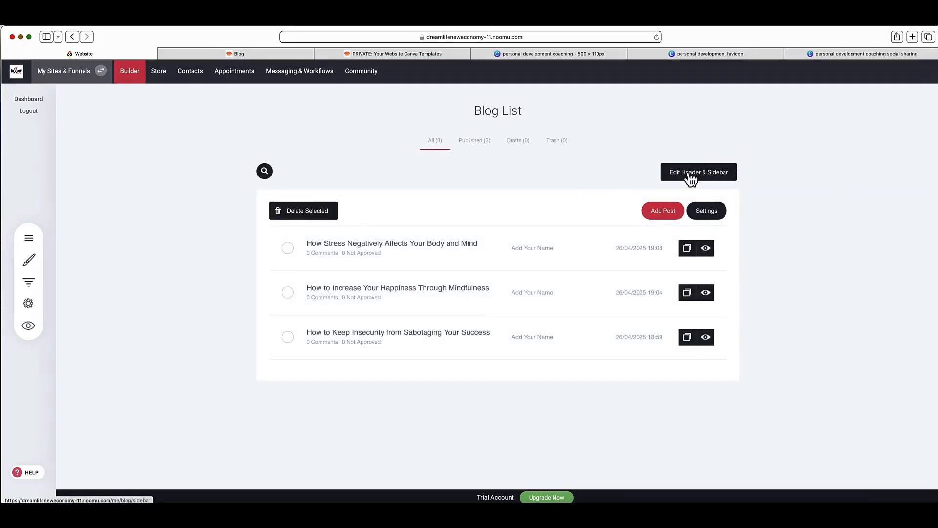
left_click(688, 174)
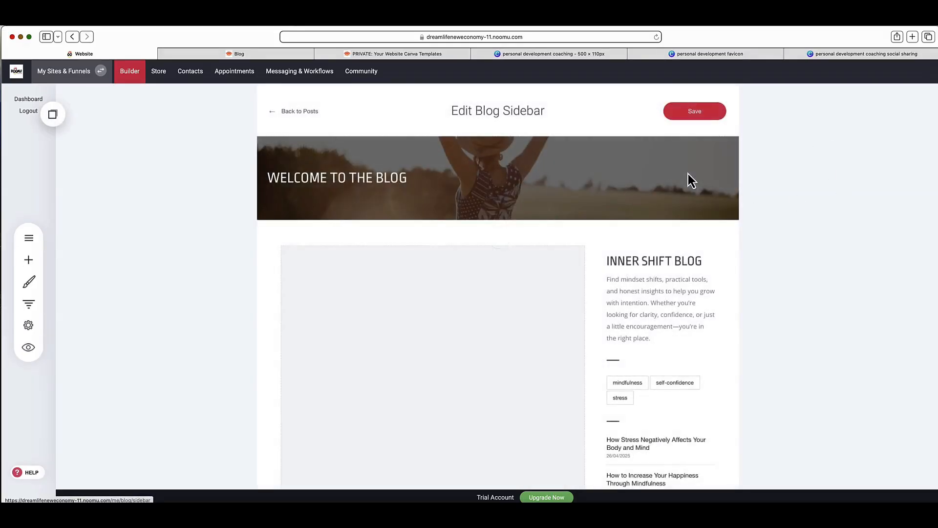
scroll(688, 174, "down", 3)
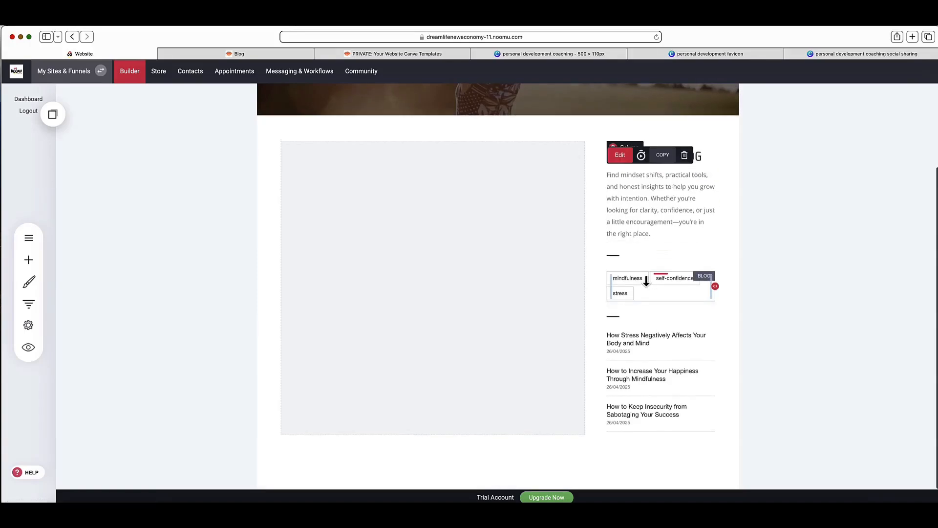
Step: Browse the widgets available for the blog sidebar, from Basic to Other, and close the list without adding any
left_click(29, 260)
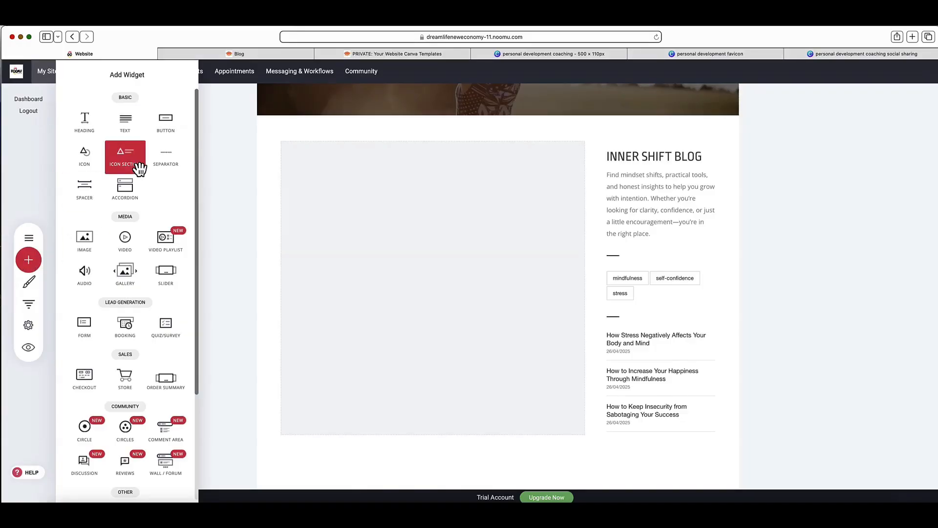
scroll(132, 164, "down", 3)
scroll(139, 169, "up", 3)
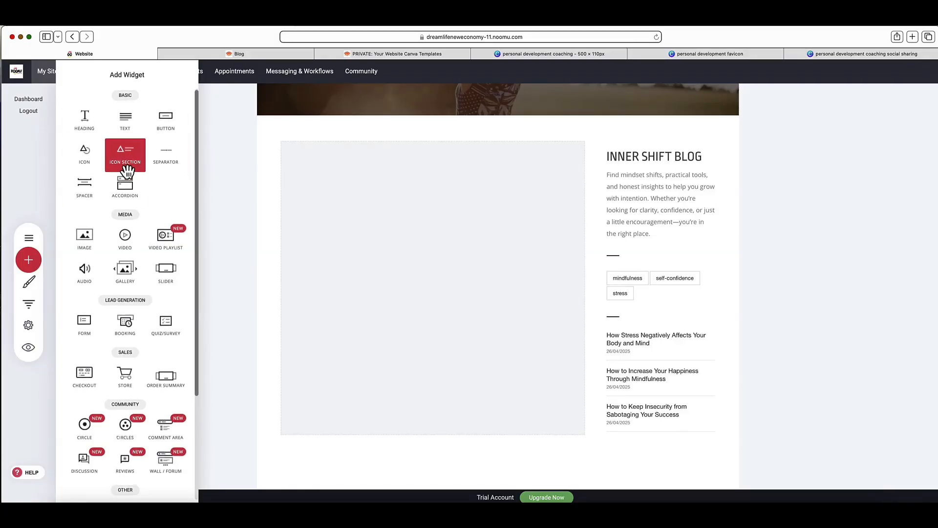
scroll(165, 211, "down", 1)
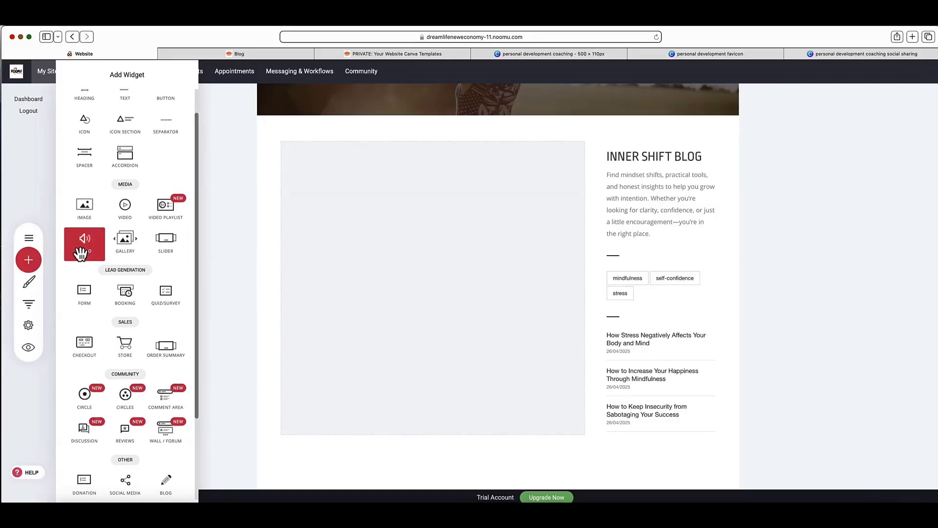
scroll(82, 253, "down", 2)
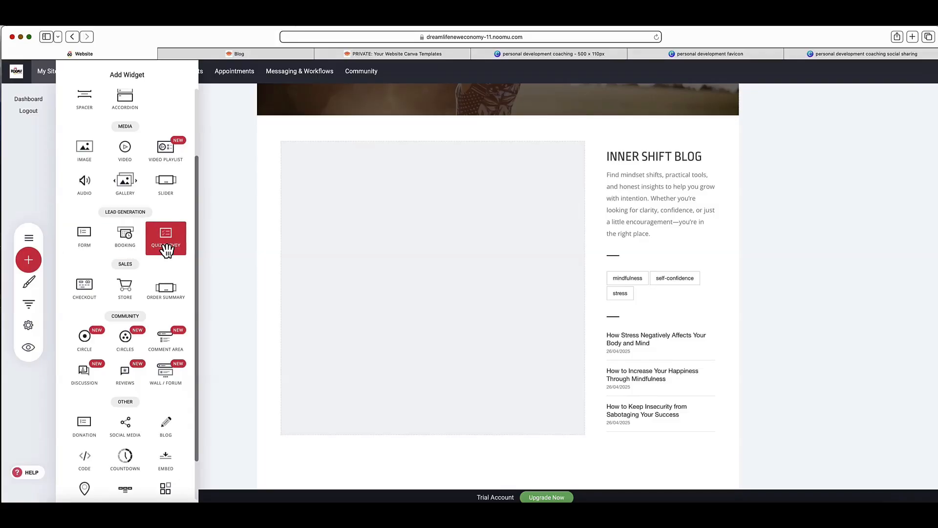
scroll(166, 250, "down", 1)
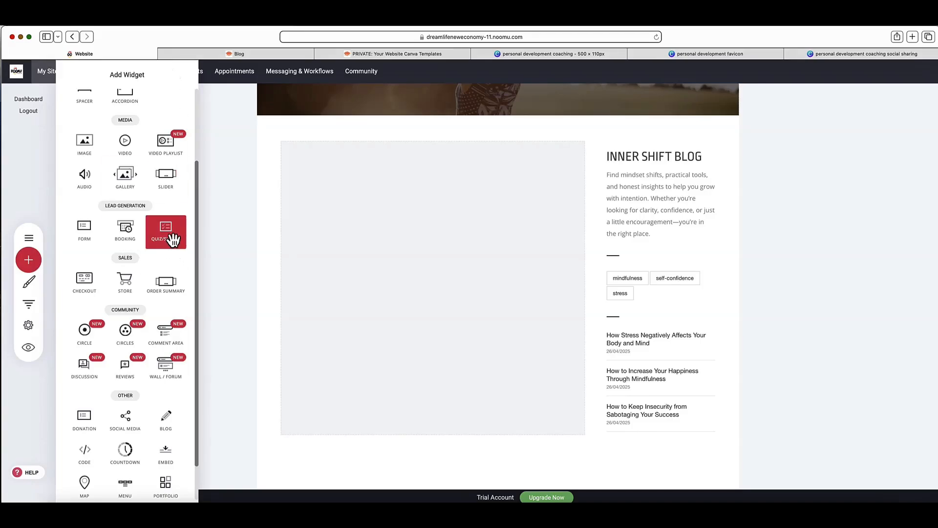
scroll(172, 238, "down", 3)
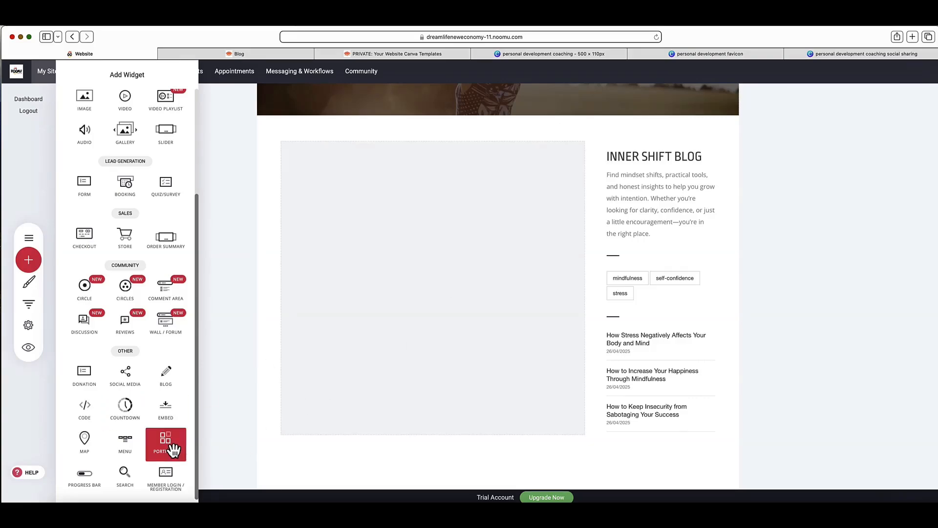
left_click(490, 275)
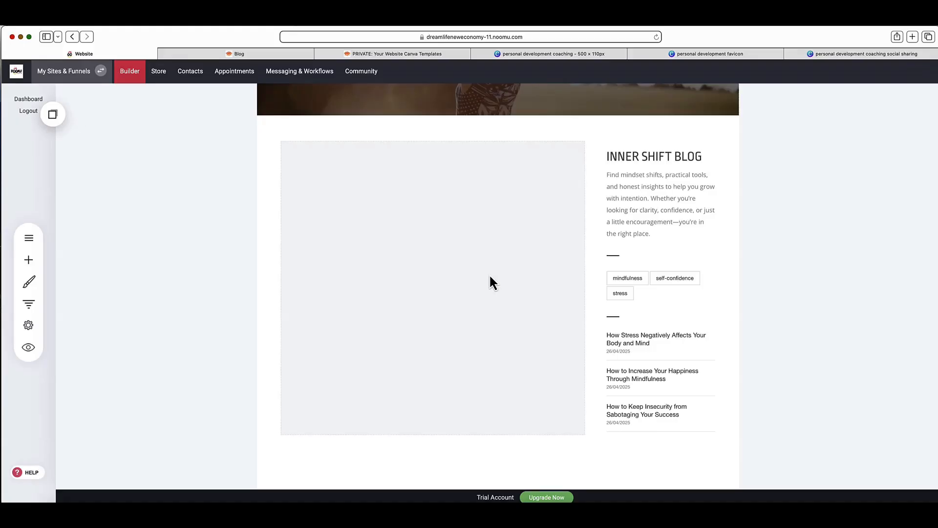
scroll(490, 276, "up", 3)
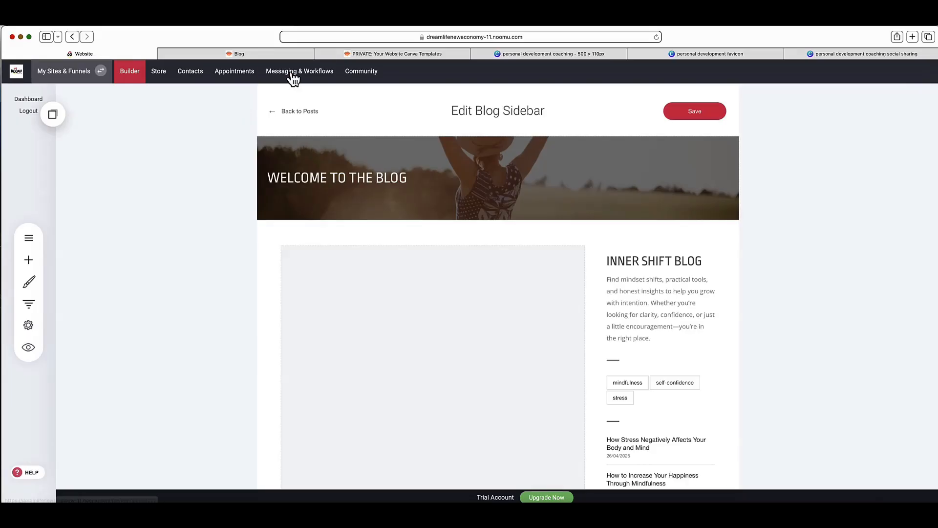
Step: Open the community area's circles, browse the templates offered for a first circle, and close them without selecting one
left_click(364, 73)
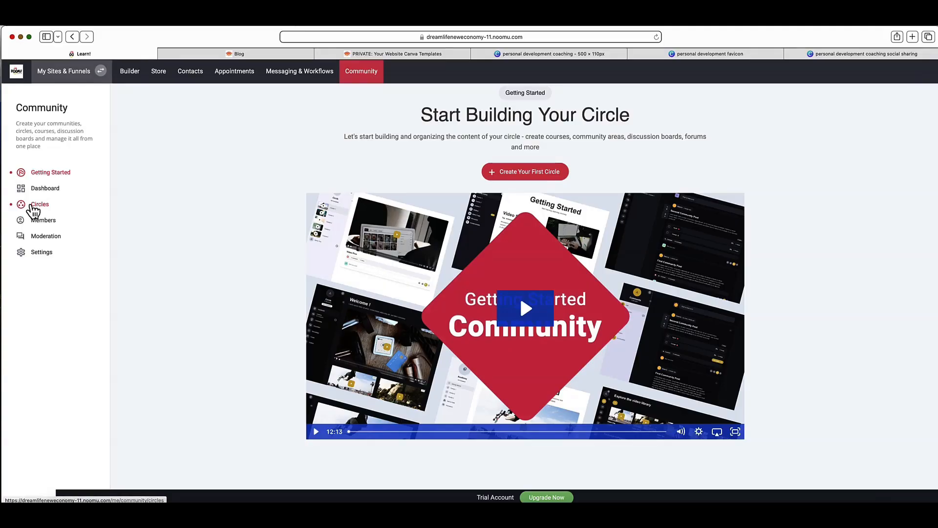
left_click(32, 206)
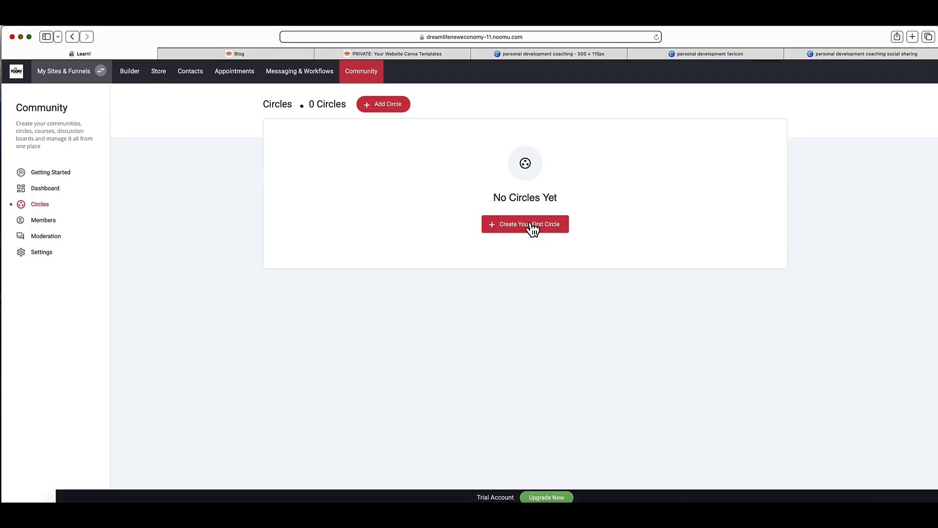
left_click(532, 228)
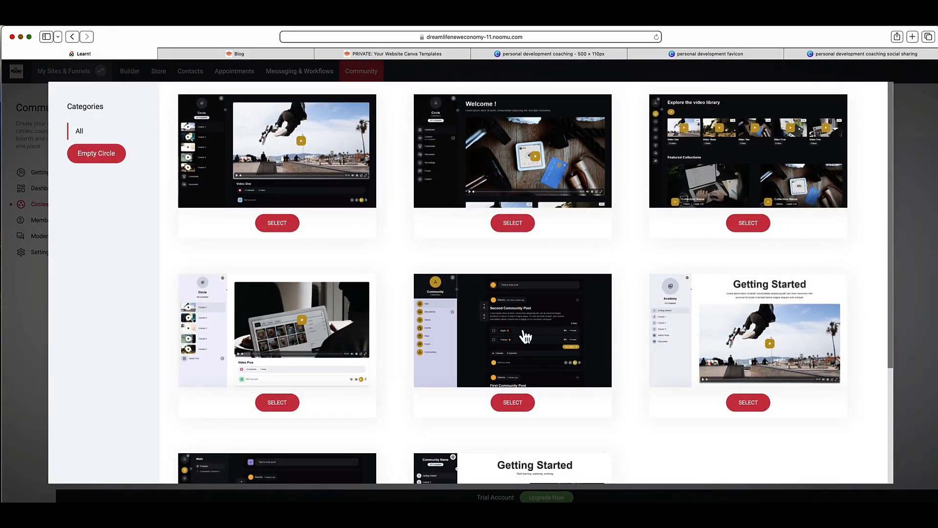
scroll(640, 239, "down", 3)
scroll(640, 239, "up", 3)
left_click(908, 108)
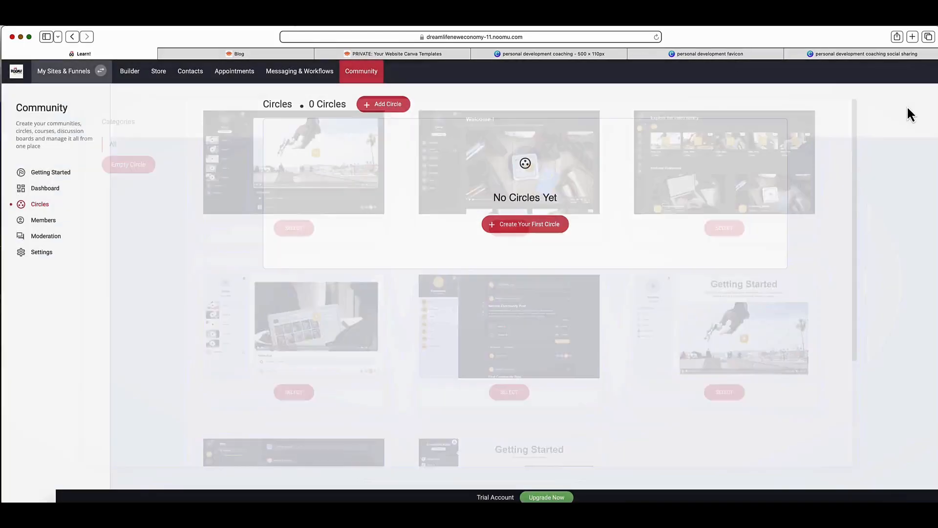
Step: Look over the community's Getting Started page with its introductory video
left_click(66, 174)
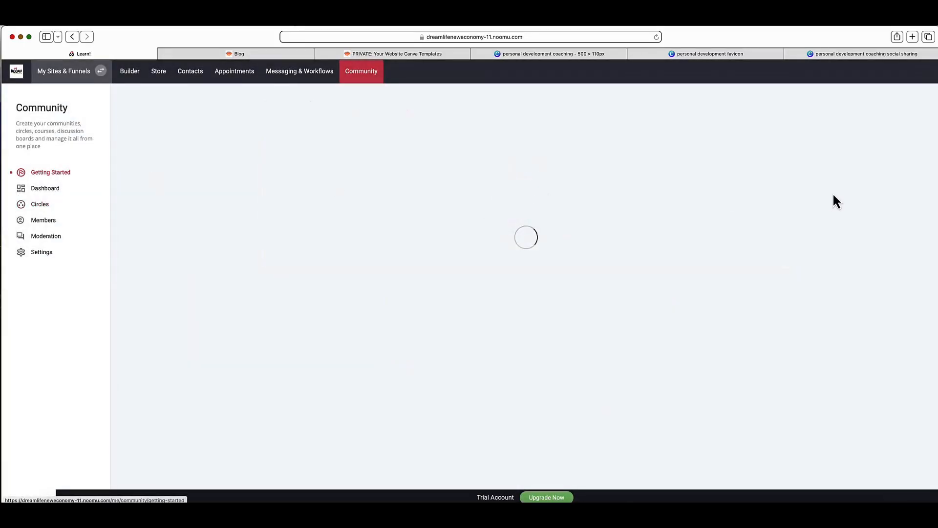
scroll(496, 289, "down", 2)
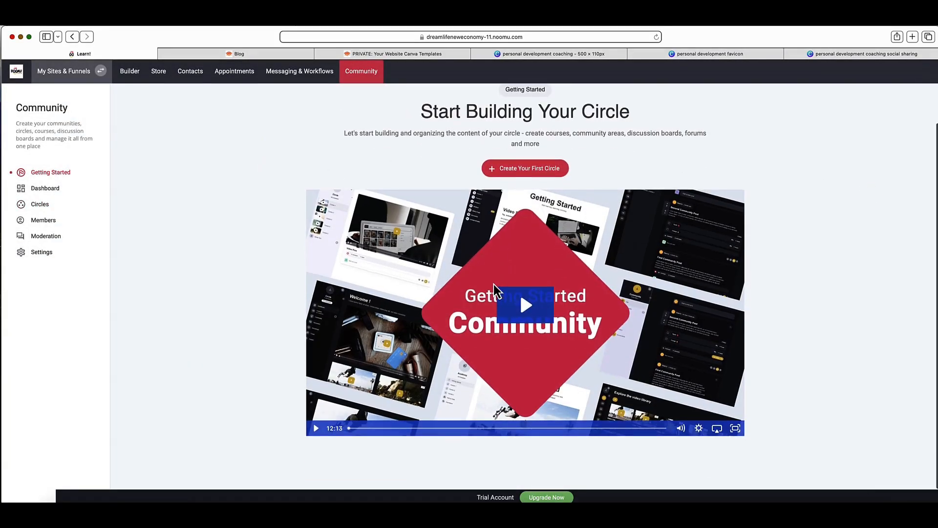
scroll(496, 289, "up", 2)
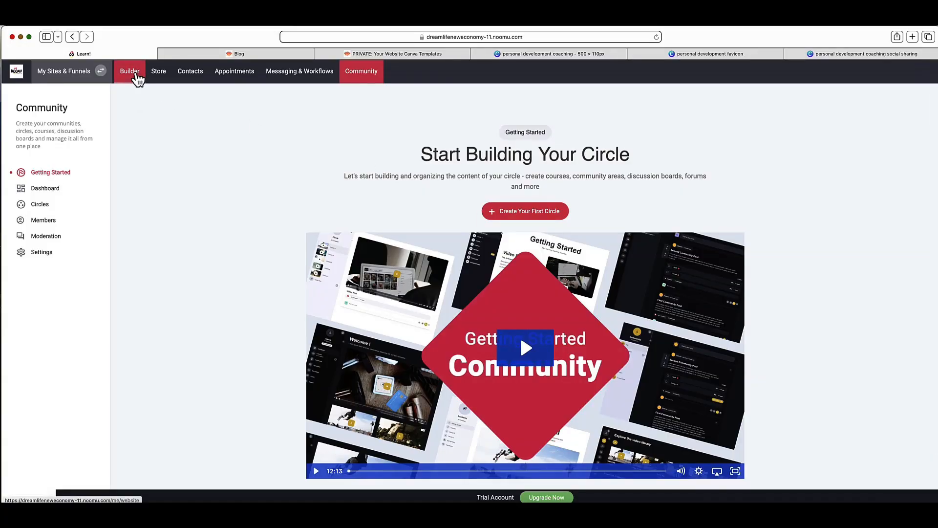
Step: Return to the website builder, read through the help resources from the community welcome to the New to Noomu section, and close them
left_click(136, 74)
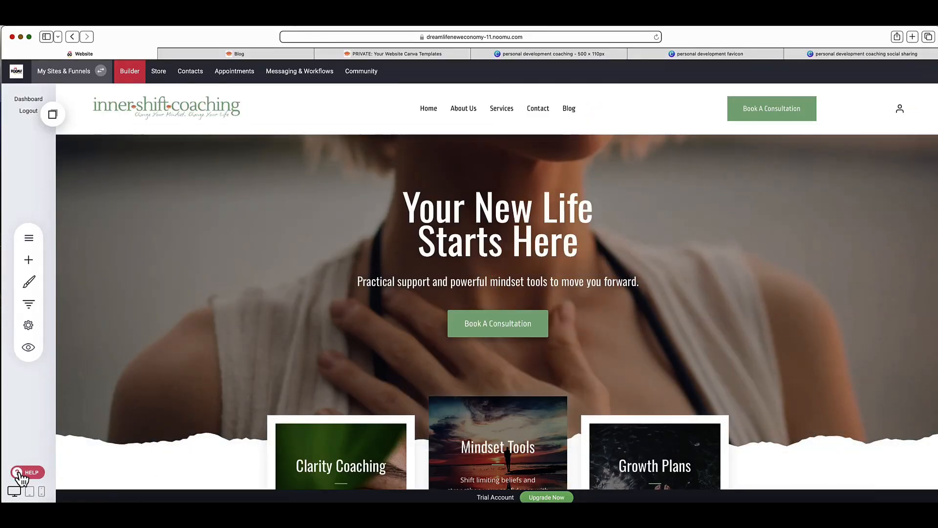
left_click(21, 475)
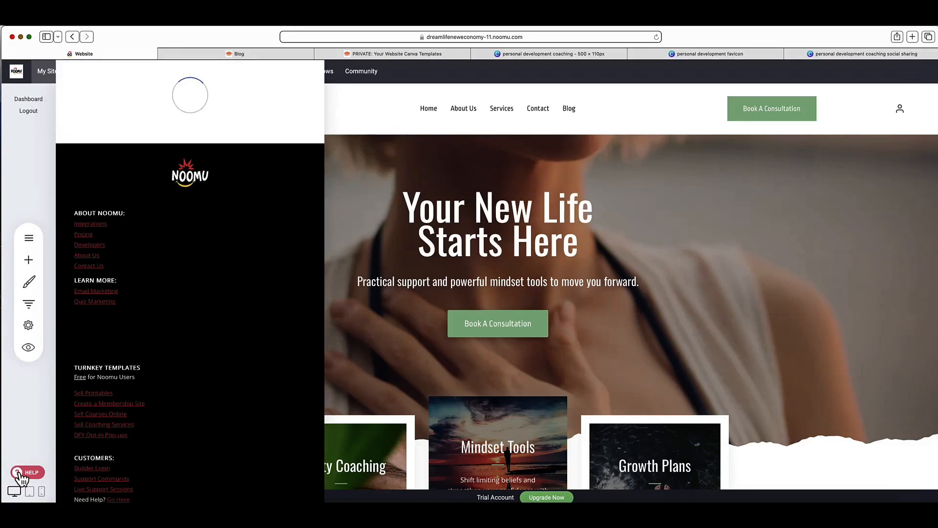
scroll(227, 238, "down", 3)
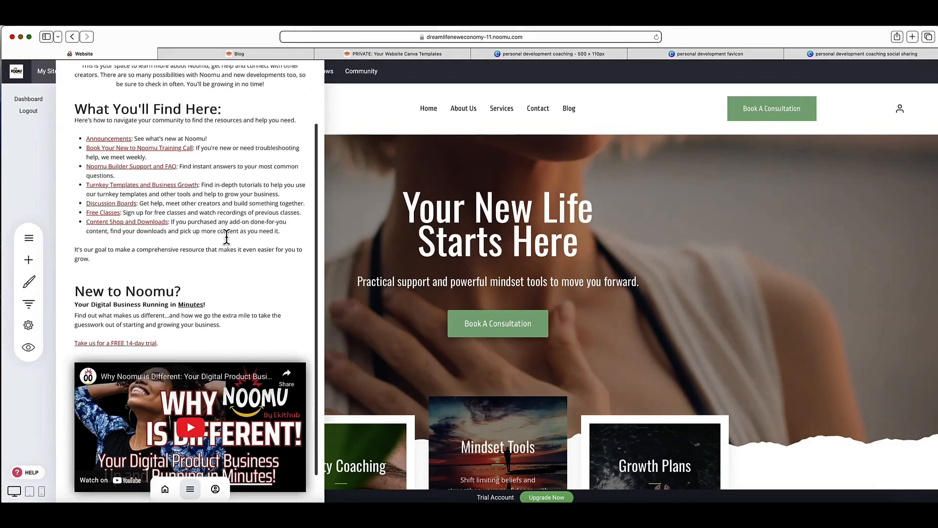
scroll(227, 238, "up", 3)
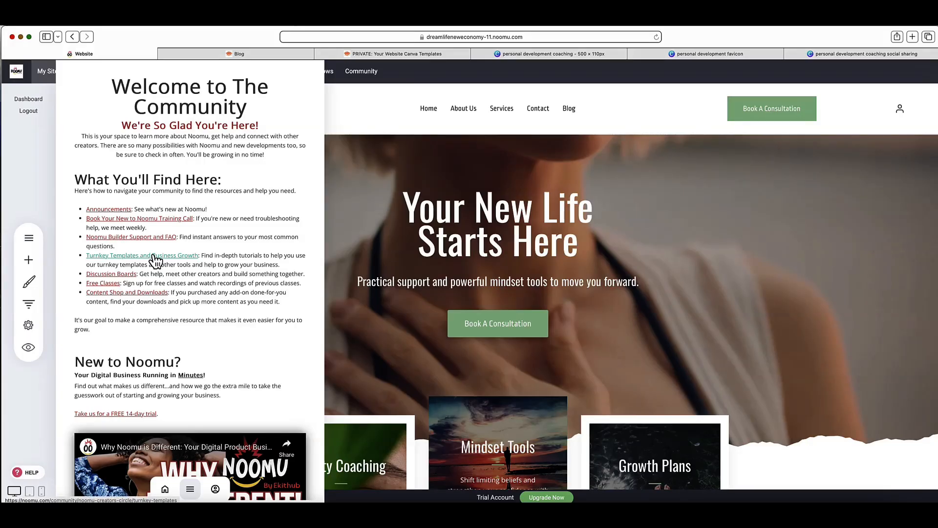
scroll(156, 260, "down", 2)
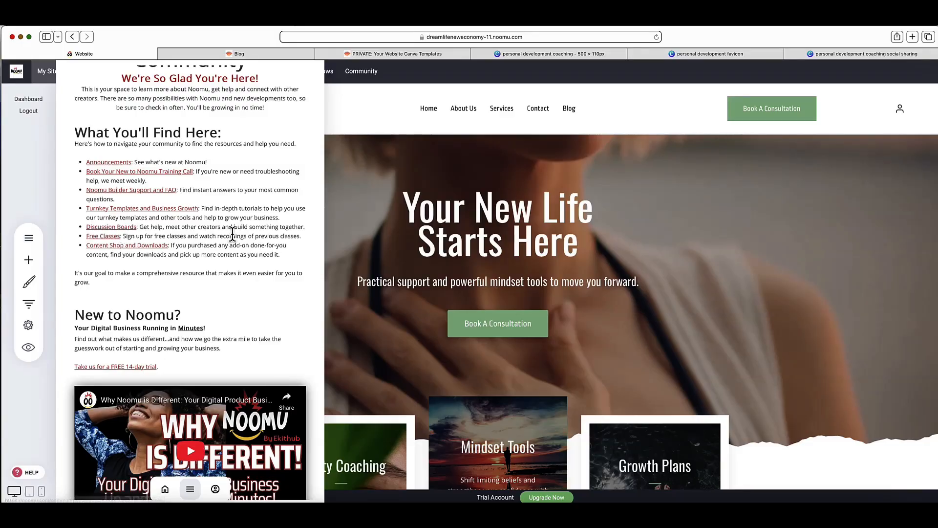
scroll(232, 233, "down", 2)
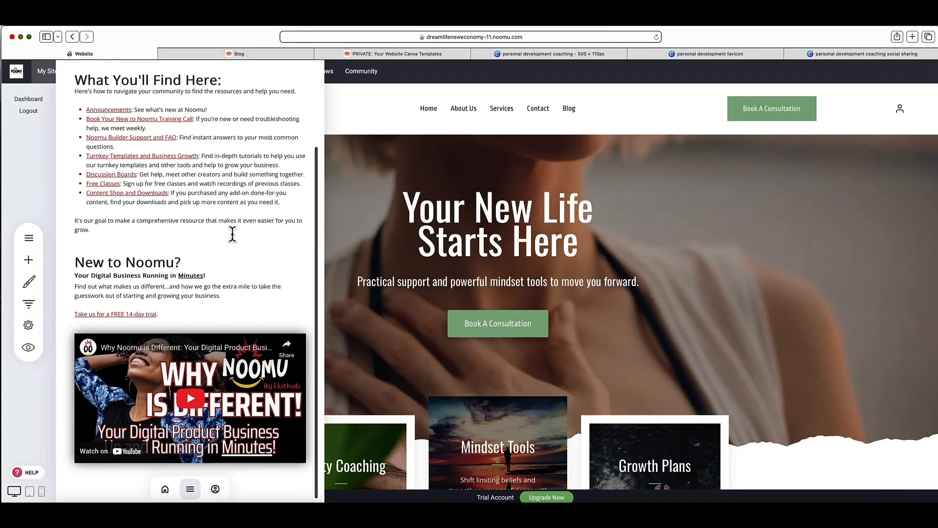
left_click(548, 217)
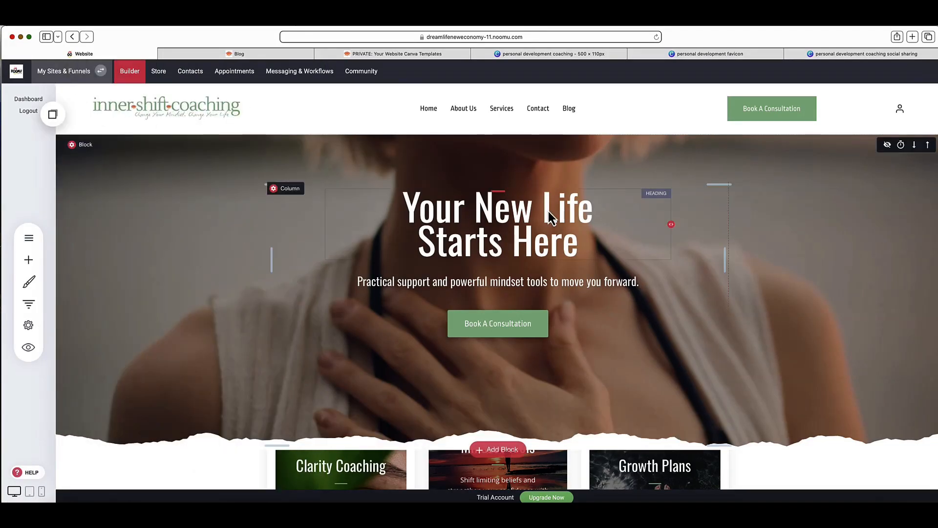